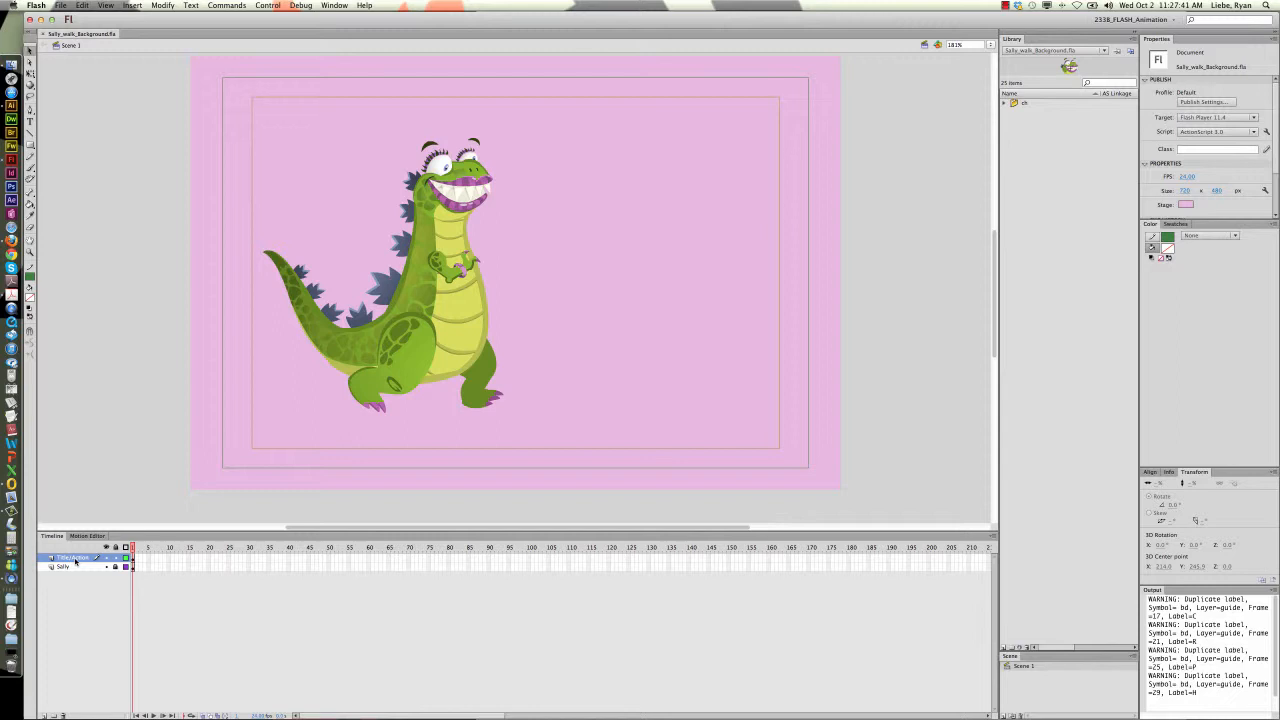
- Turn the Title/Action layer into a locked guide layer and save the document
right_click(75, 560)
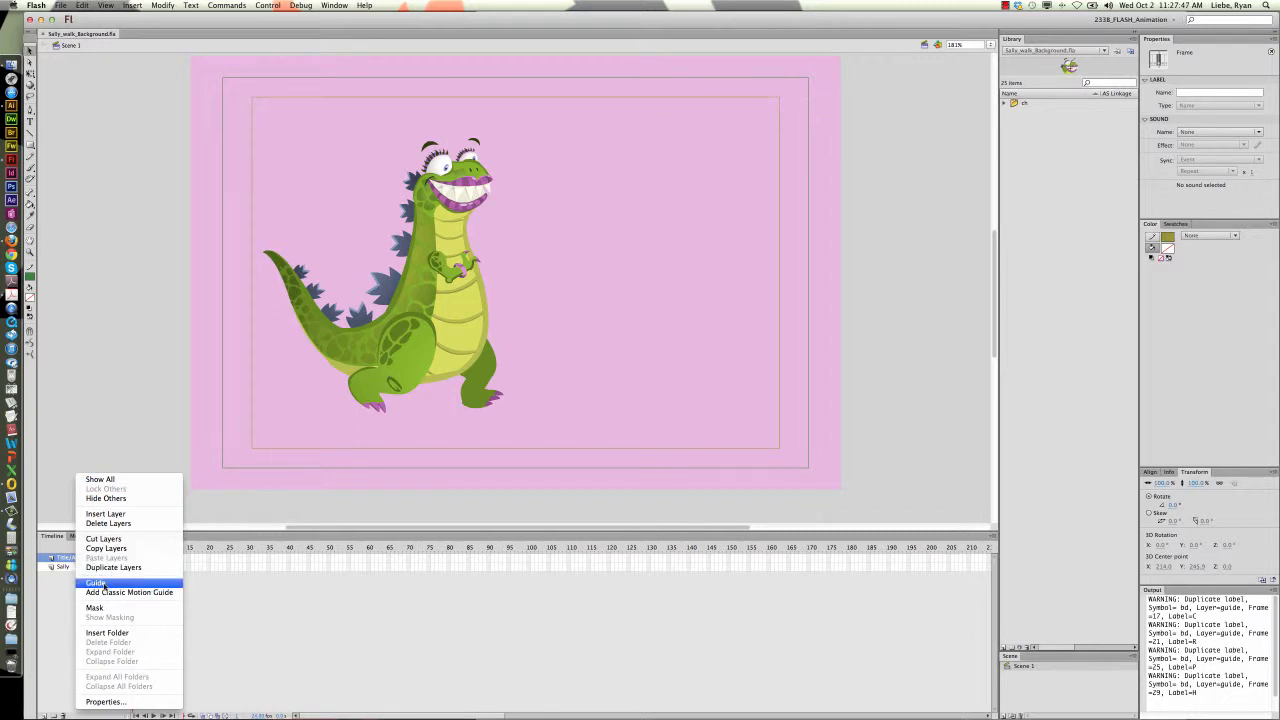
left_click(96, 583)
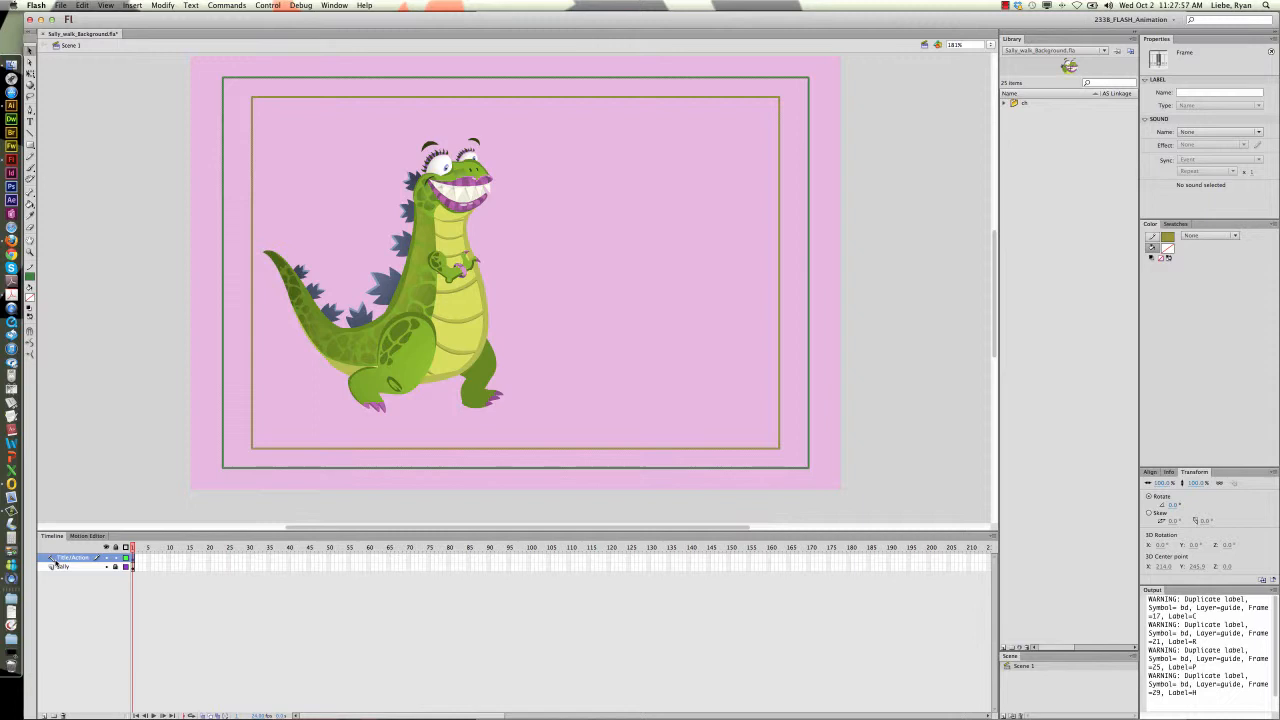
left_click(124, 557)
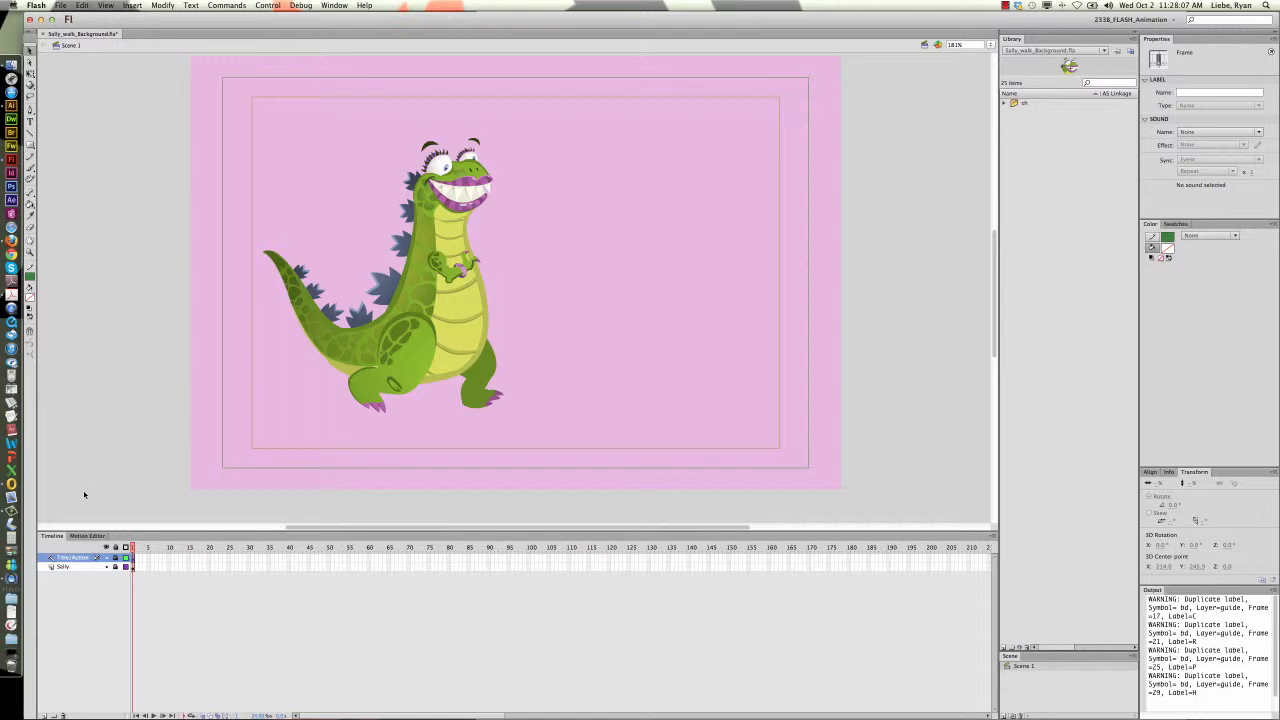
key("ctrl+s")
- Begin importing files into the library and browse to the Instructors folder on the shr_gshare$ share
left_click(62, 6)
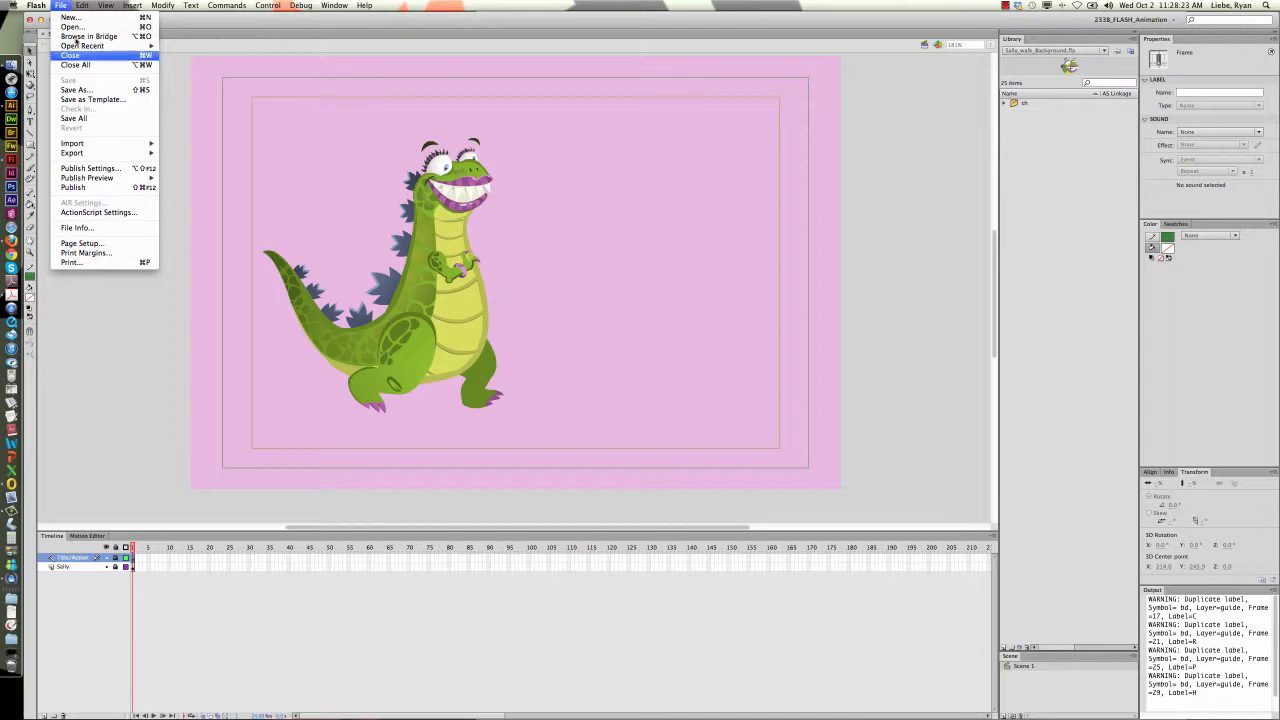
mouse_move(127, 149)
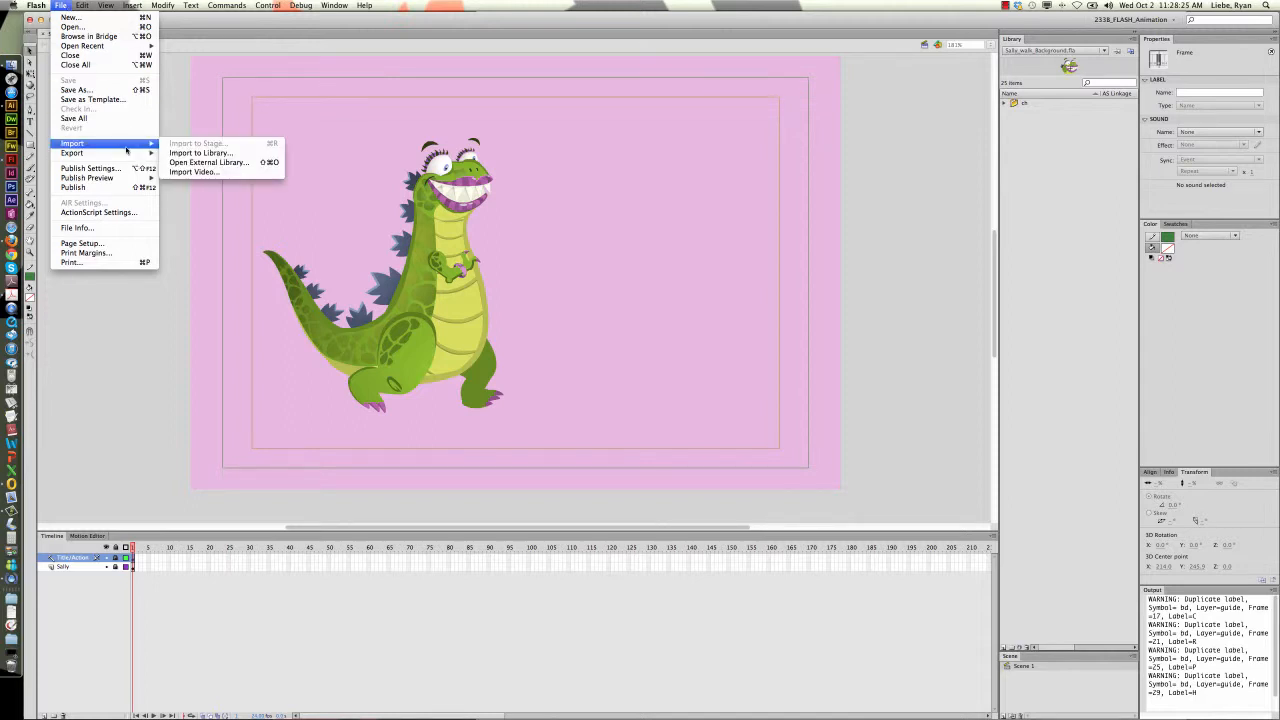
left_click(190, 153)
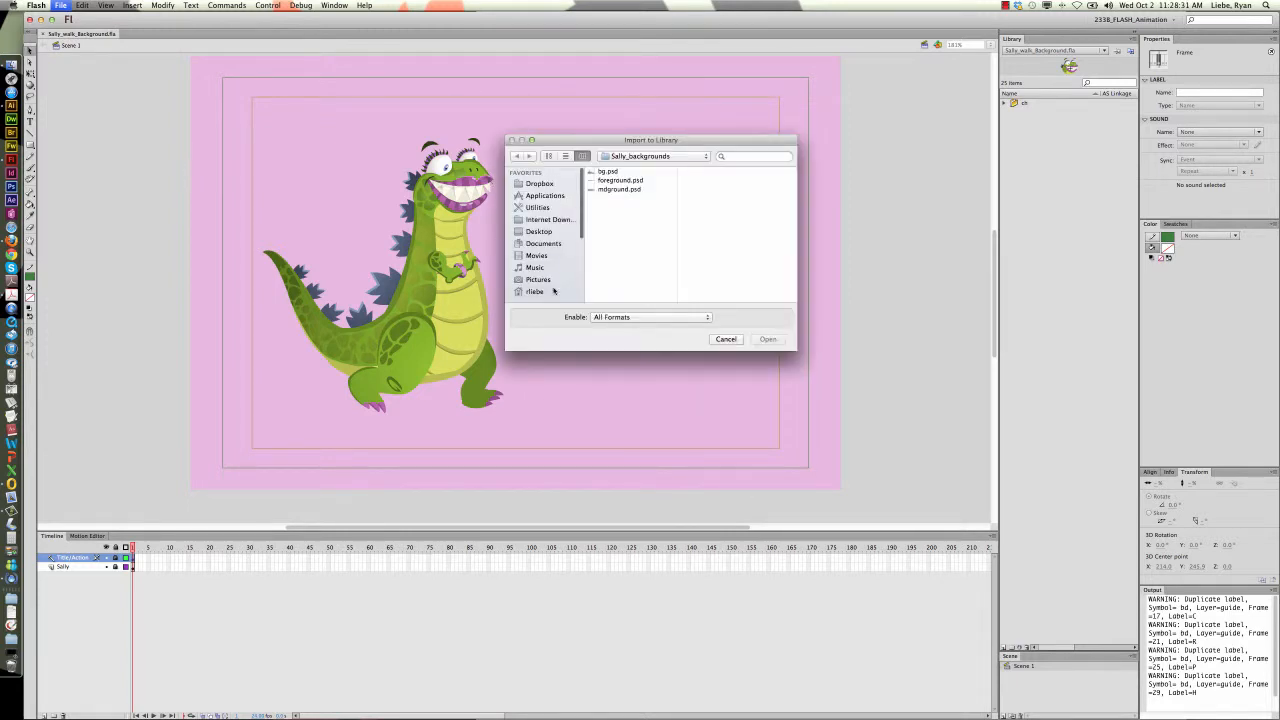
scroll(553, 290, "down", 4)
left_click(549, 258)
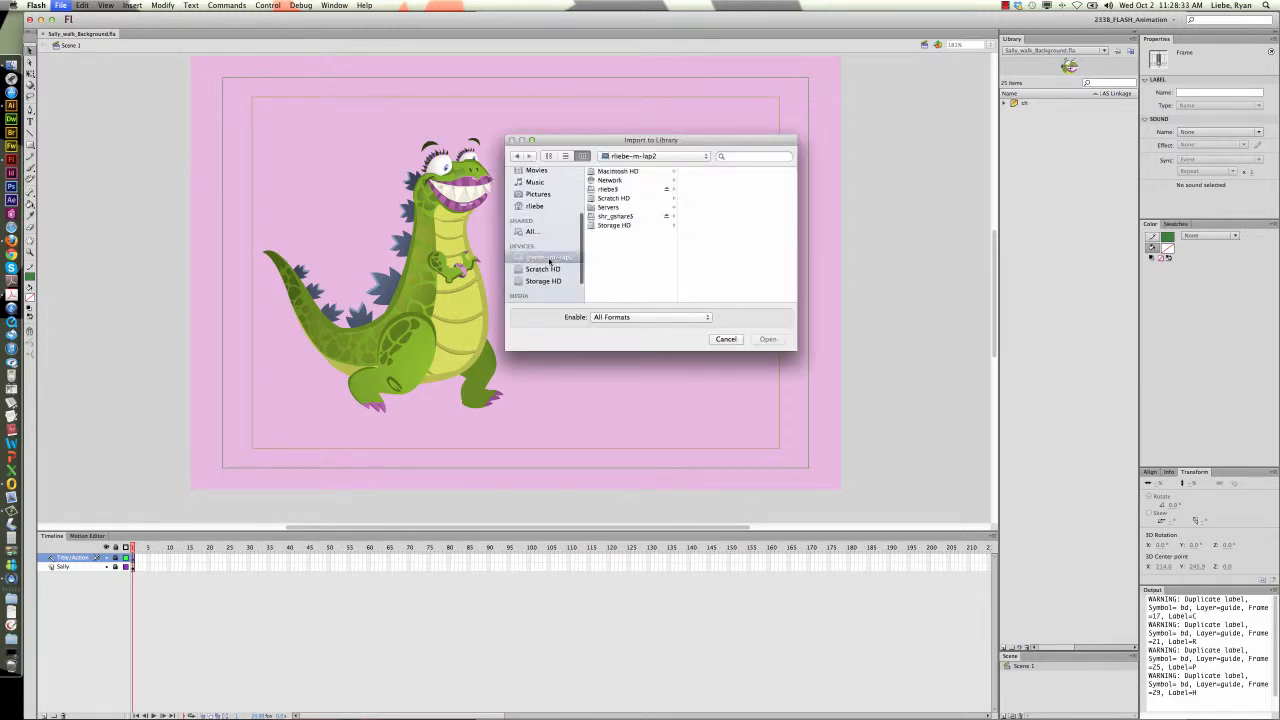
left_click(610, 216)
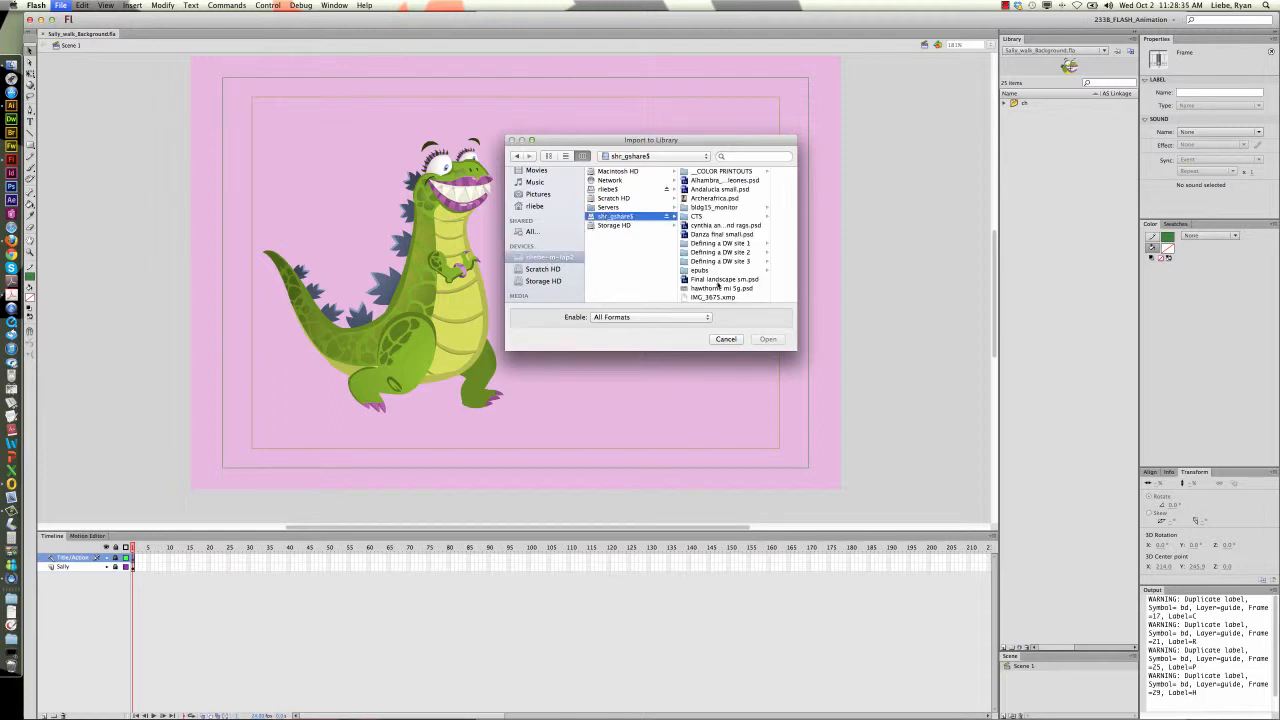
scroll(718, 287, "down", 3)
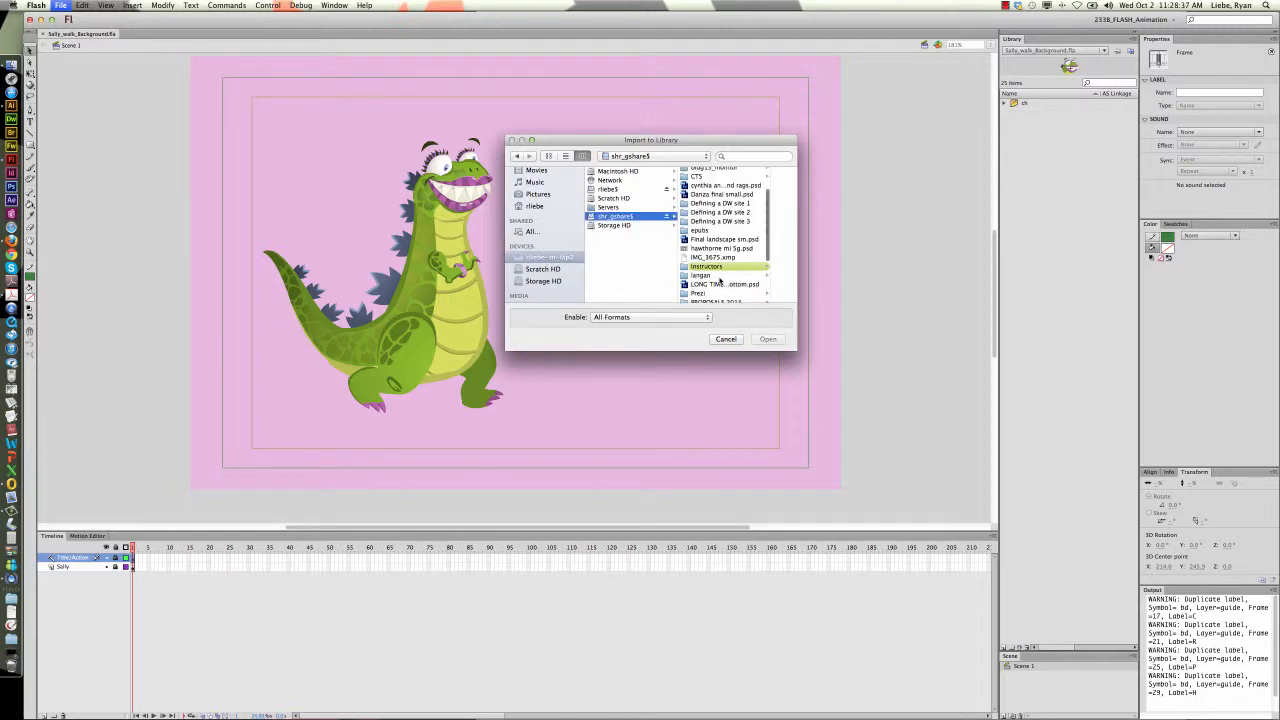
left_click(720, 268)
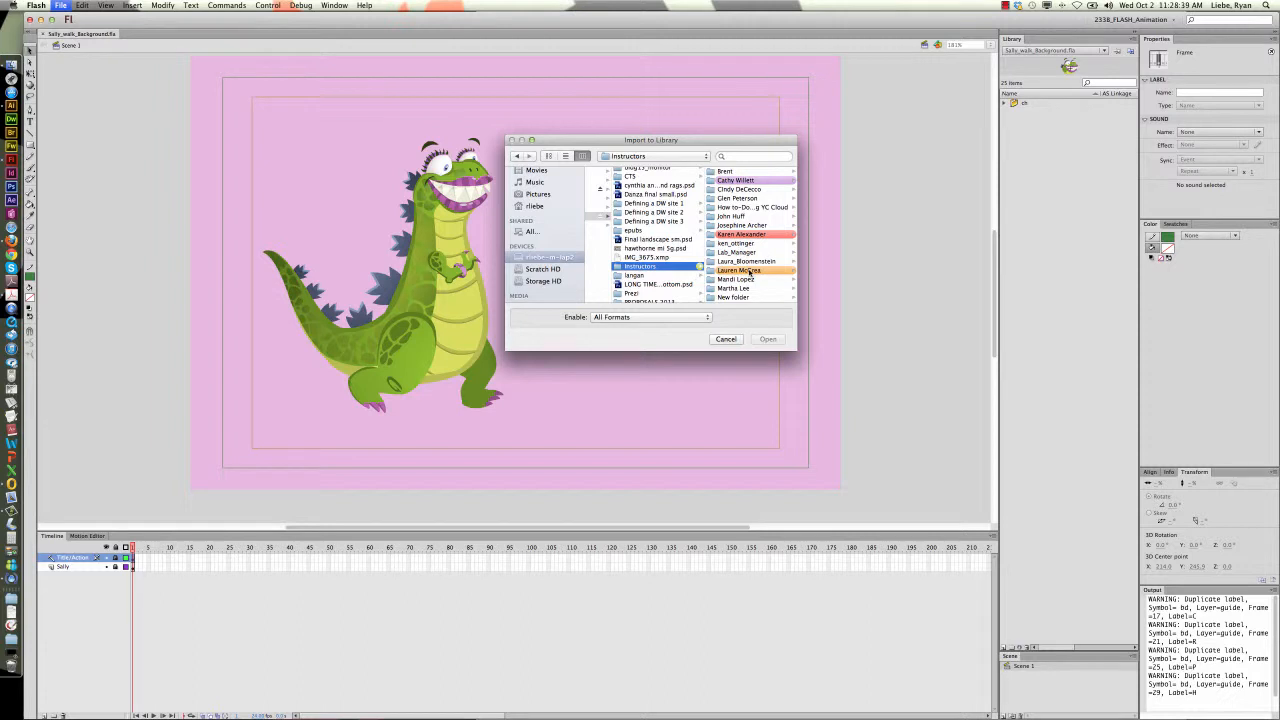
- Browse from the instructor's personal folder through FLASH_2338, Course_References and background to the Sally_backgrounds folder
scroll(749, 272, "down", 2)
scroll(749, 272, "down", 2)
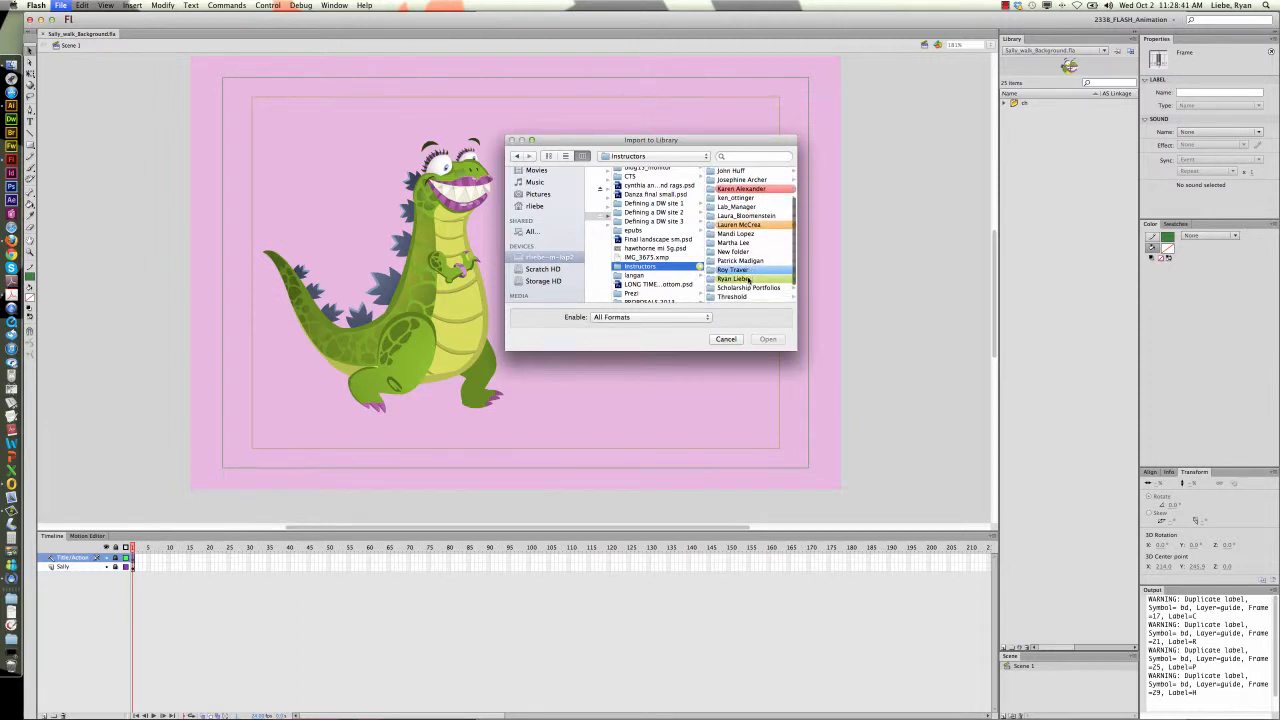
left_click(746, 278)
left_click(735, 174)
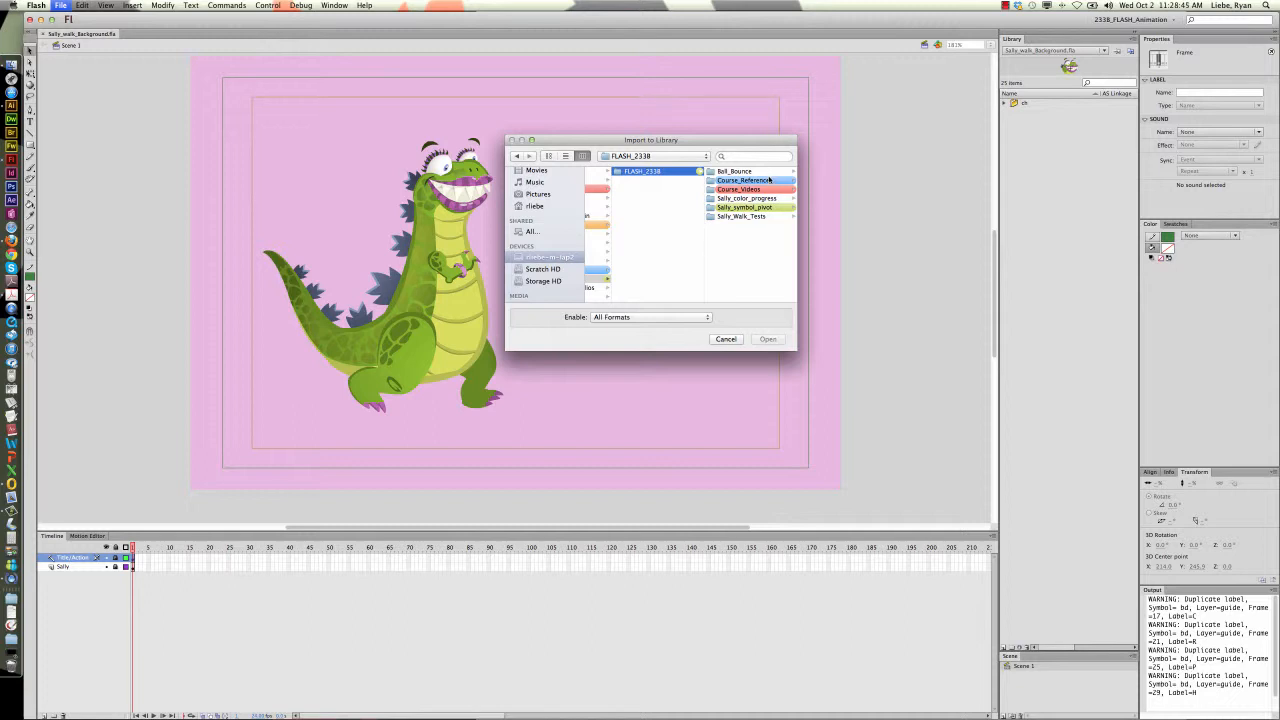
left_click(770, 182)
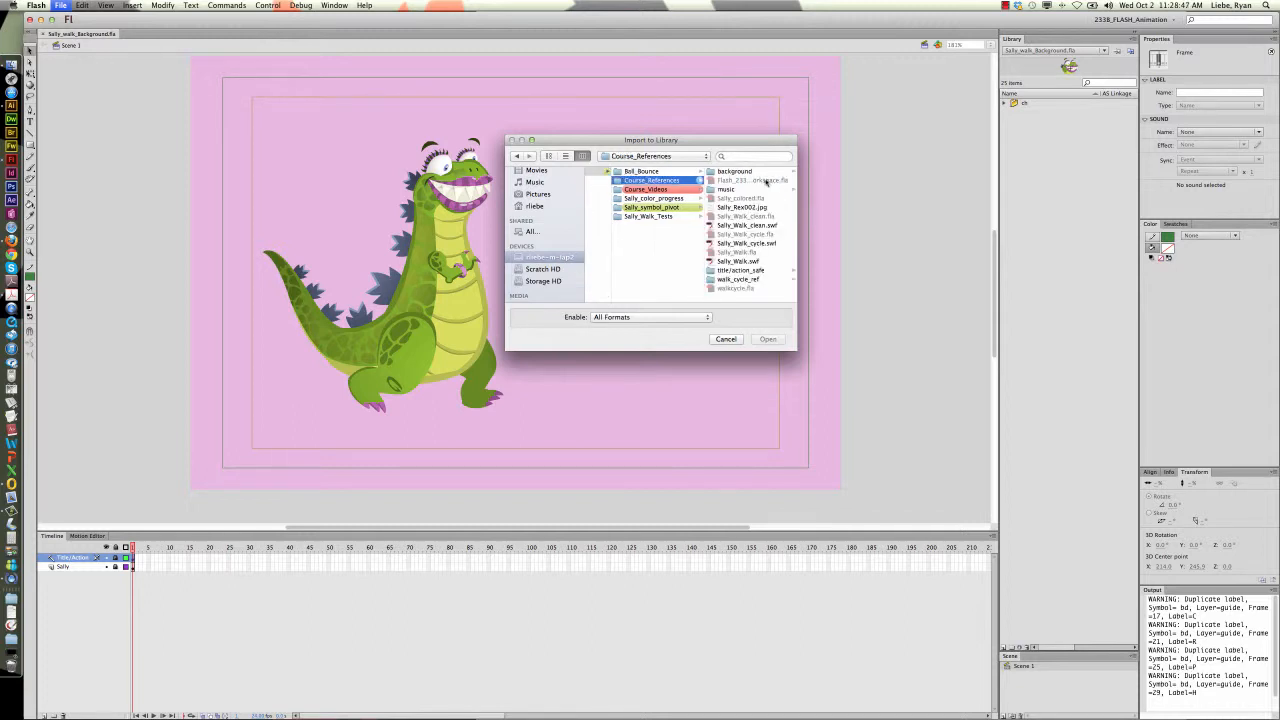
left_click(744, 172)
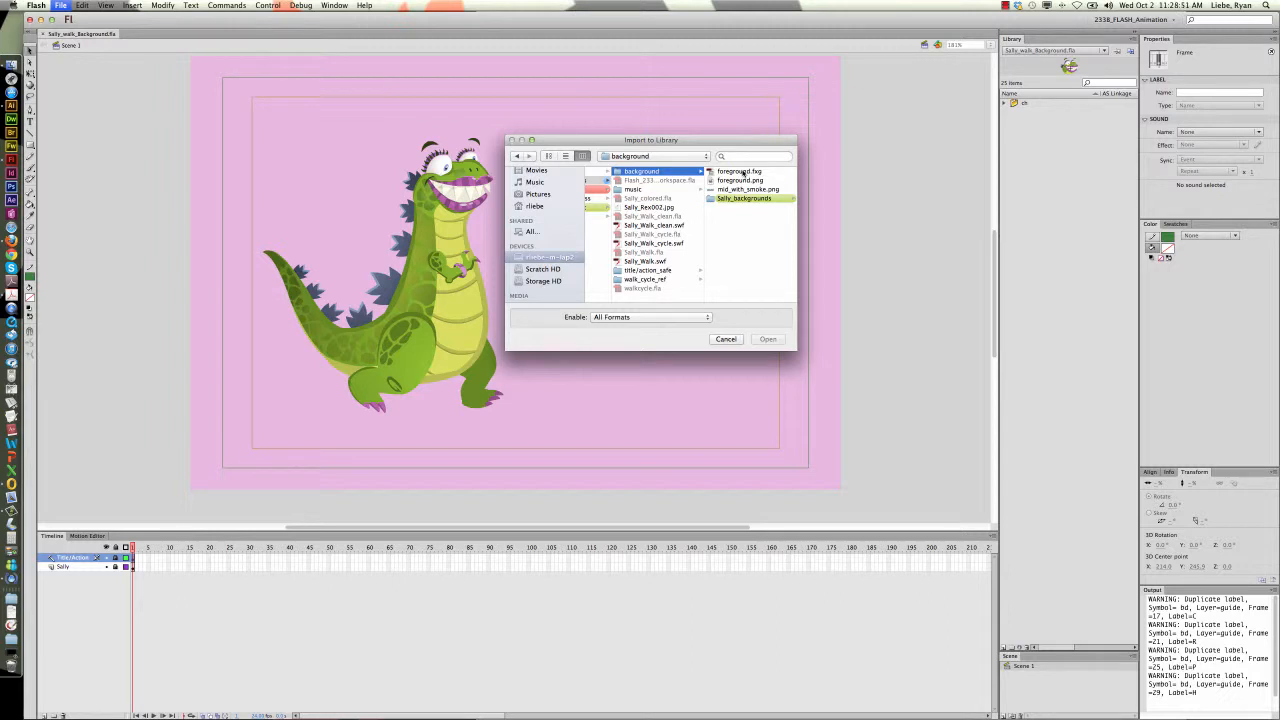
left_click(756, 200)
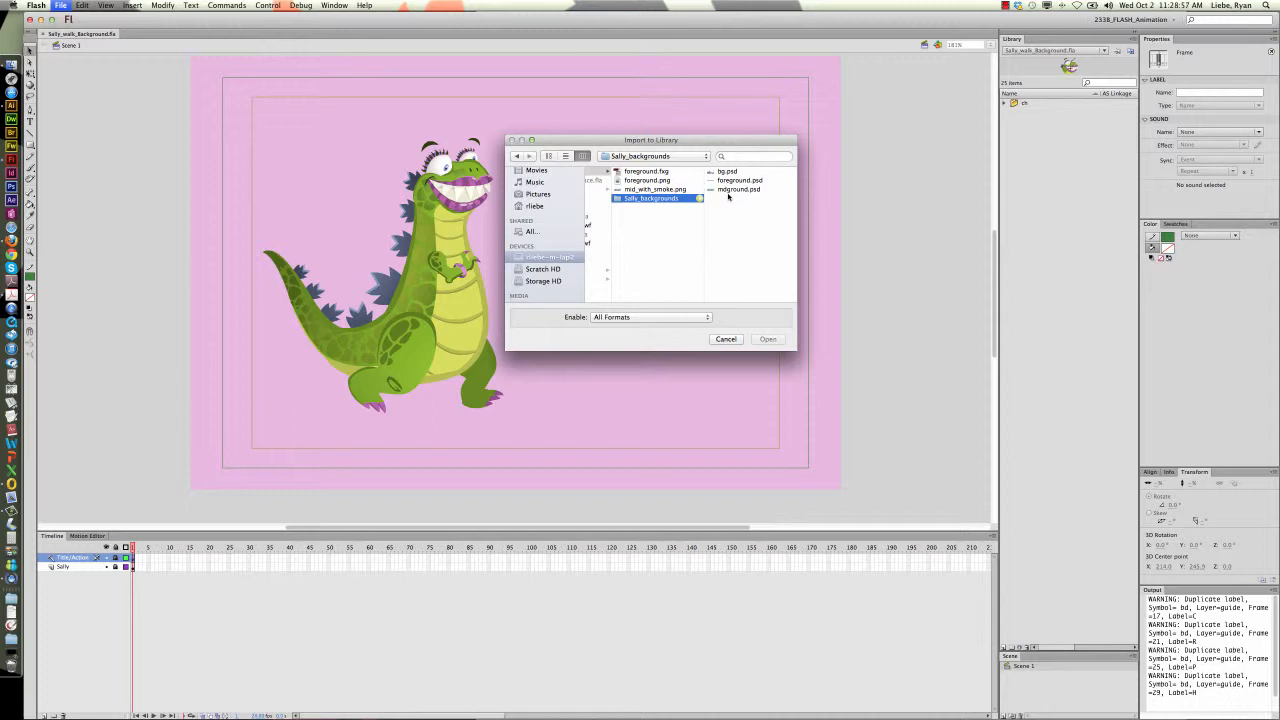
- Select bg.psd, foreground.psd and mdground.psd together and open them for import
left_click(729, 172)
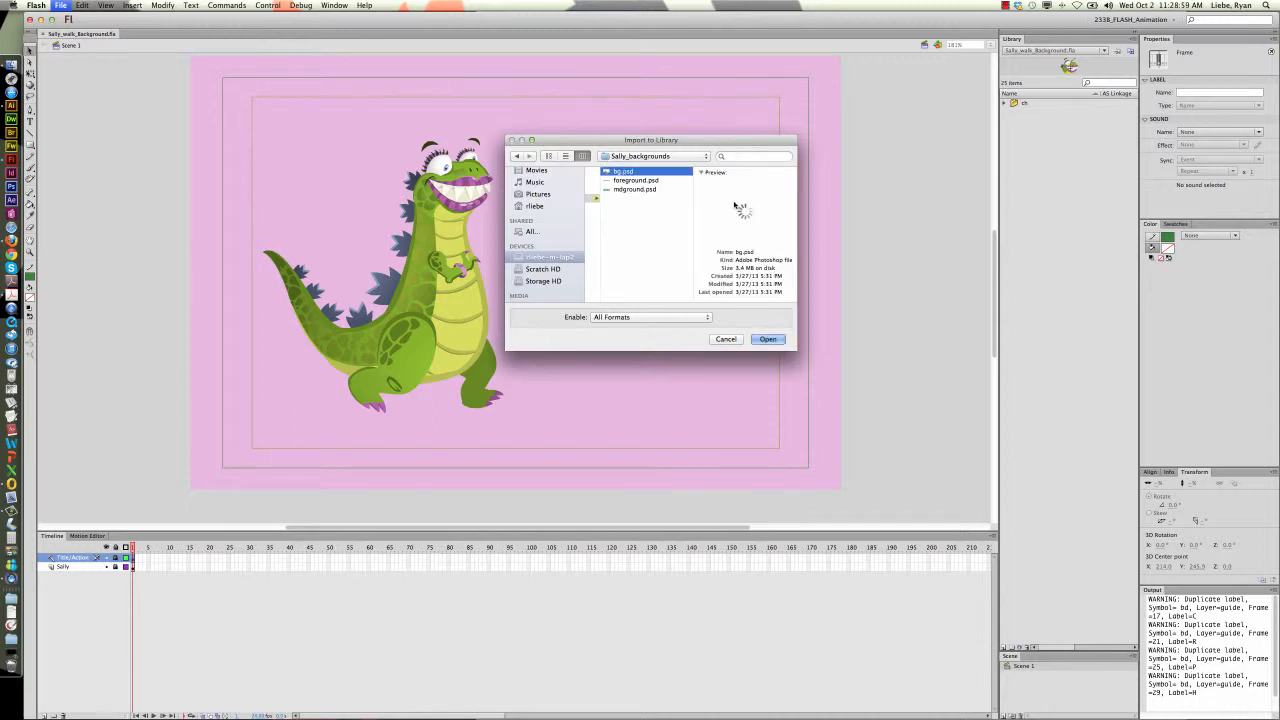
left_click(646, 190, "shift")
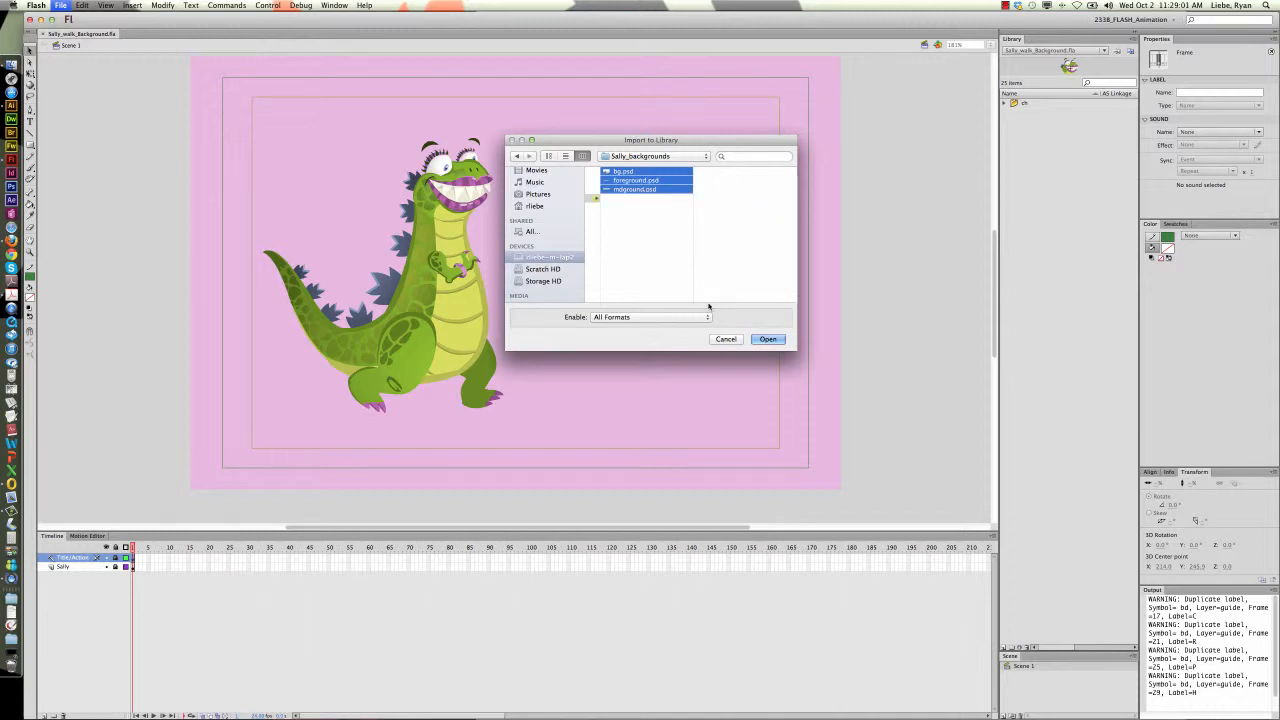
left_click(767, 339)
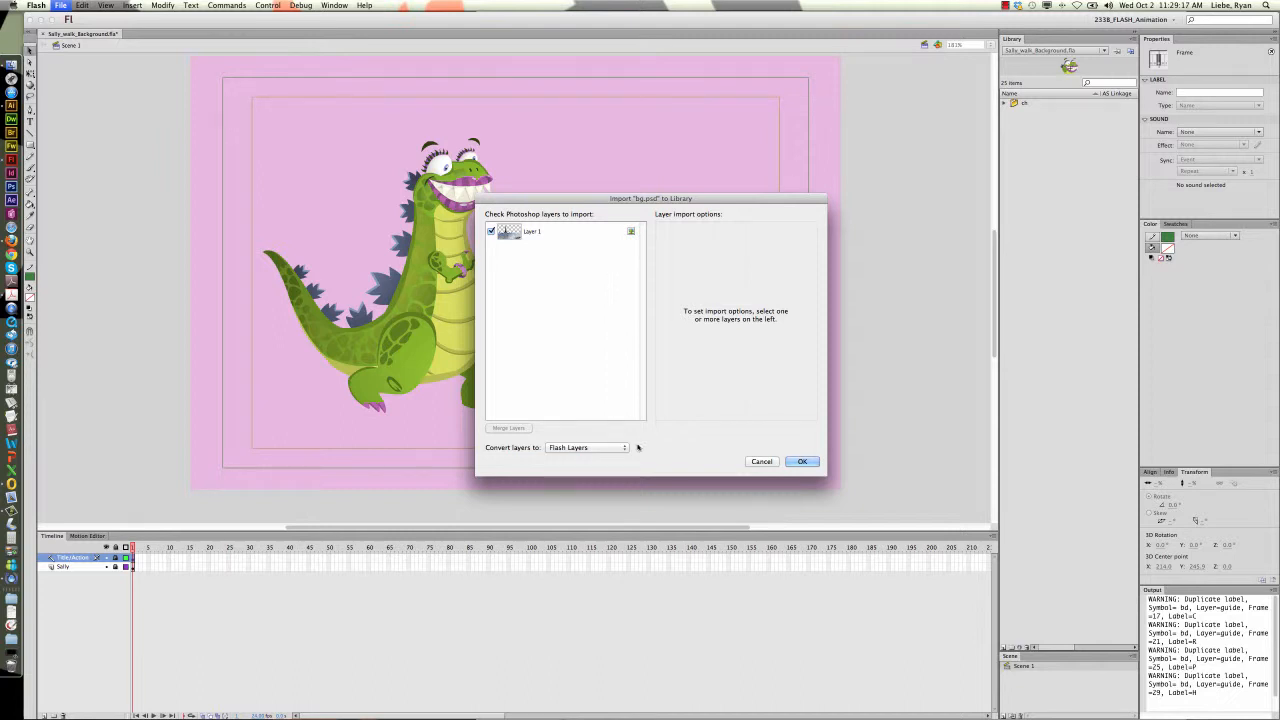
- Import the background PSD files into the library with their layers converted to Flash Layers
left_click(582, 448)
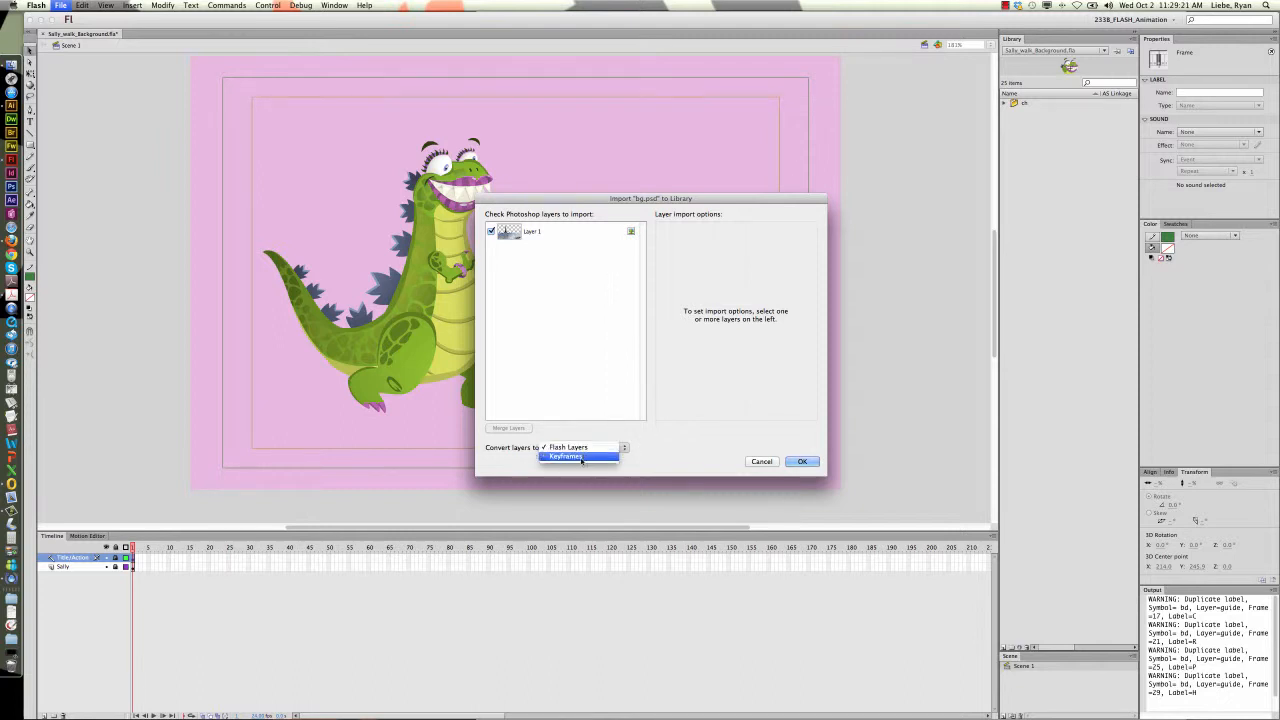
left_click(581, 461)
left_click(582, 449)
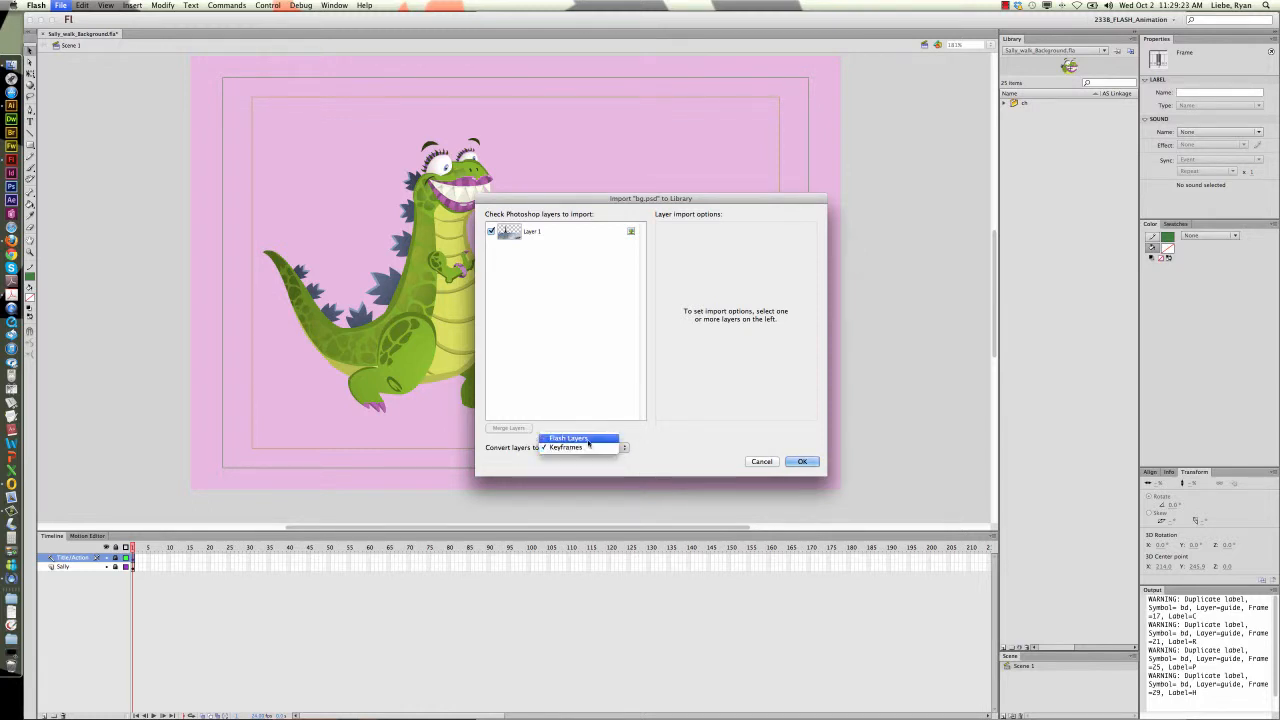
left_click(587, 436)
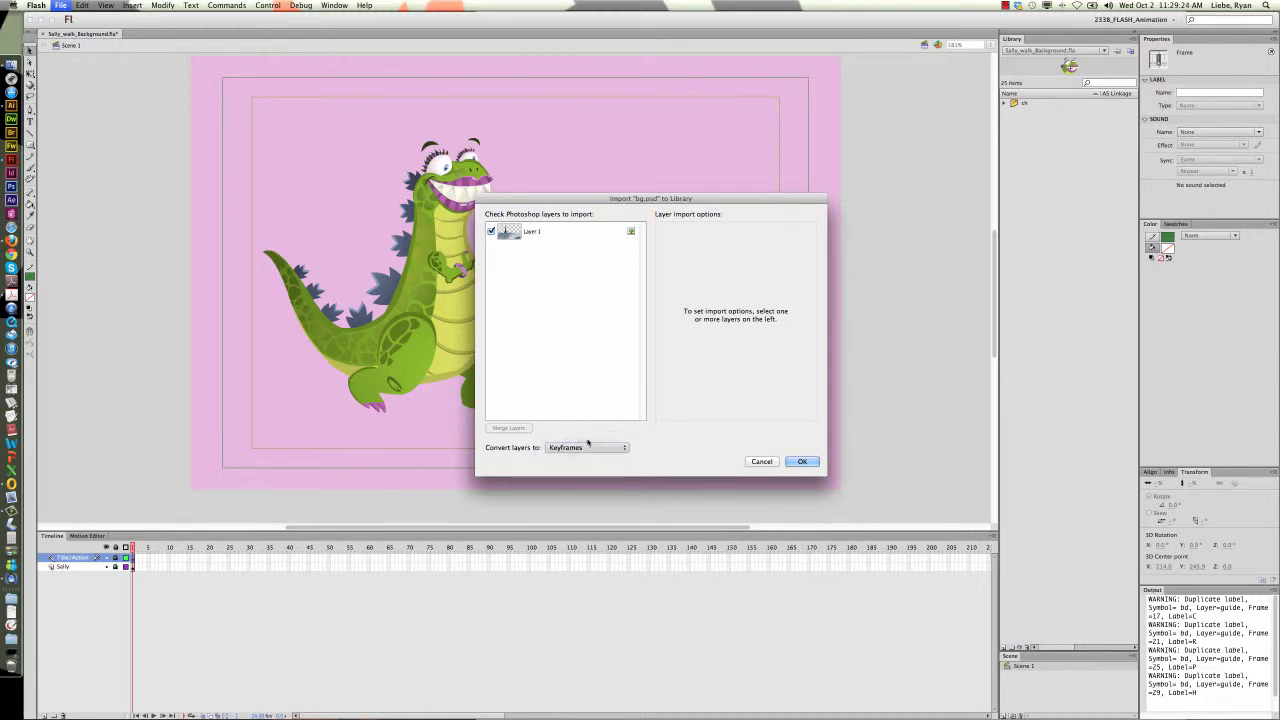
left_click(800, 462)
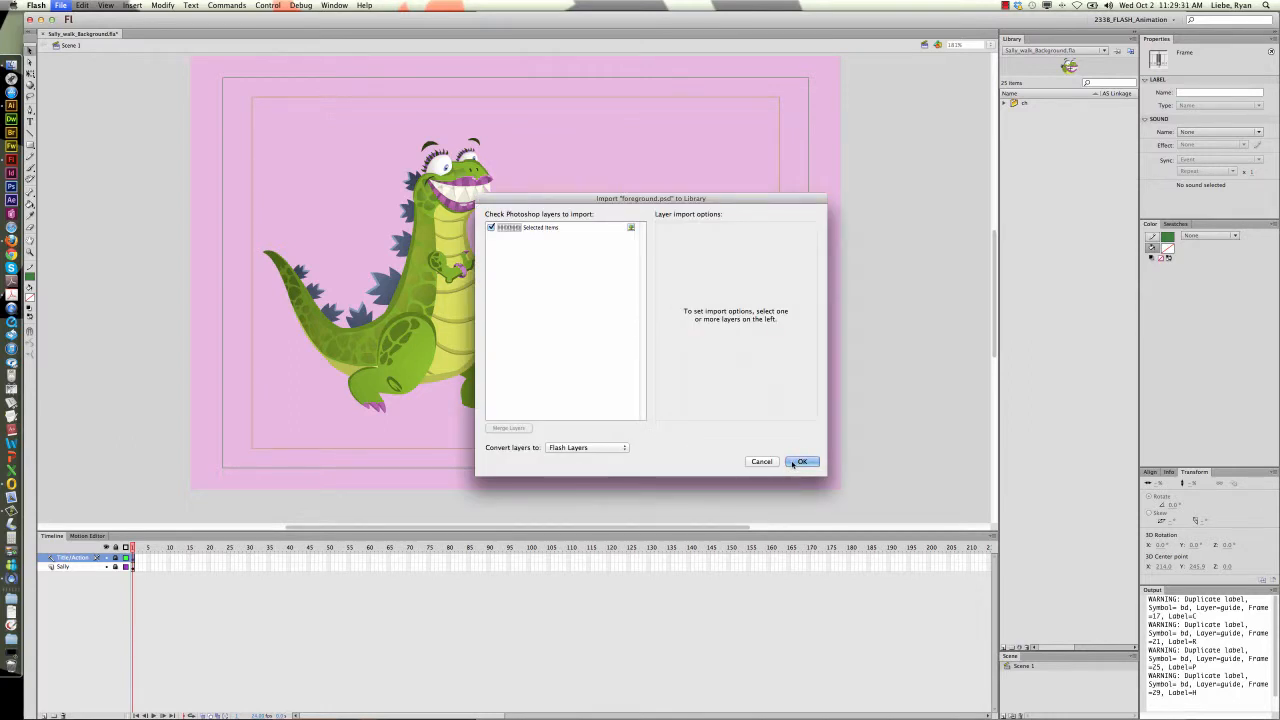
left_click(811, 463)
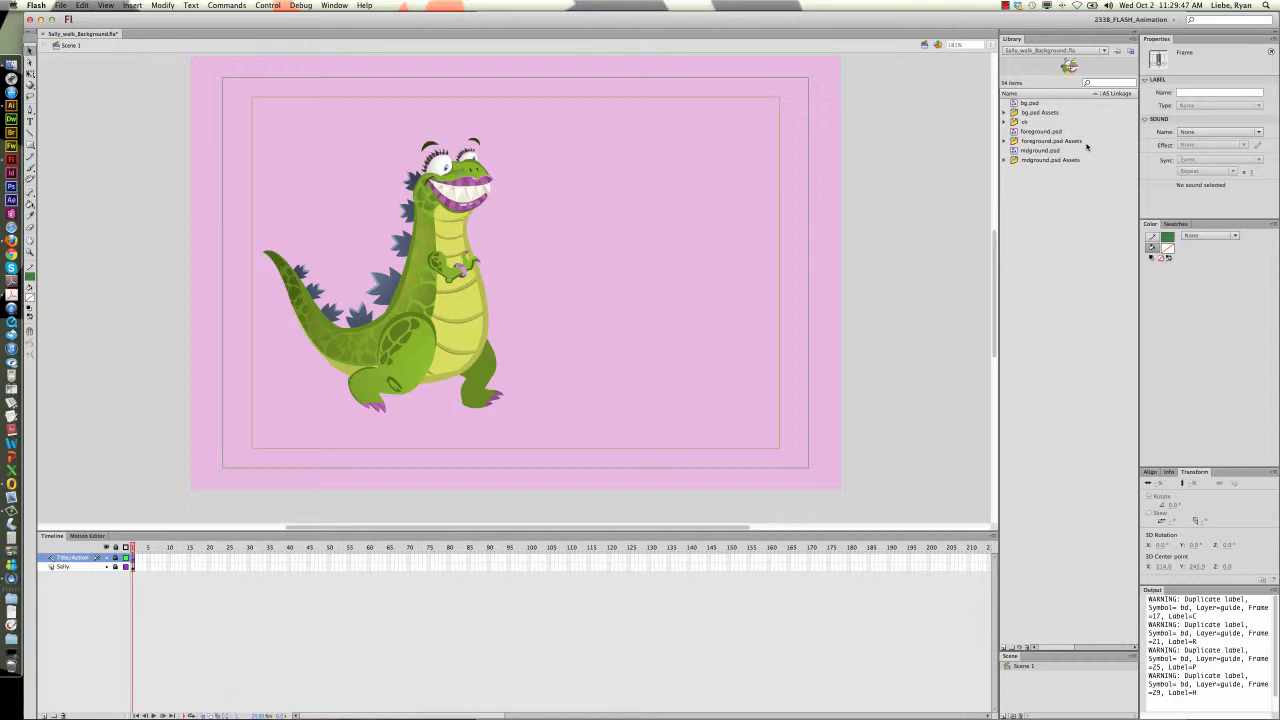
- Preview the imported bg.psd, foreground.psd and mdground.psd graphics, and compare mdground.psd with Layer 0 in its assets folder
left_click(1016, 103)
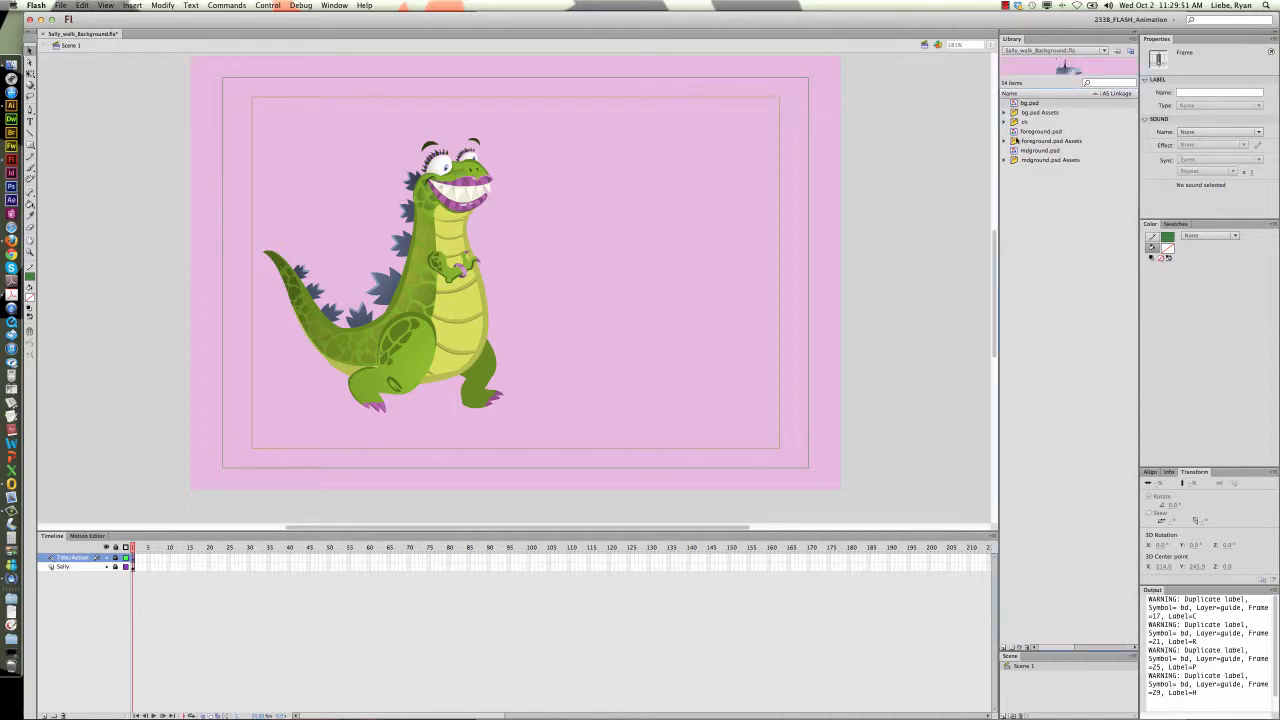
left_click(1016, 132)
left_click(1016, 151)
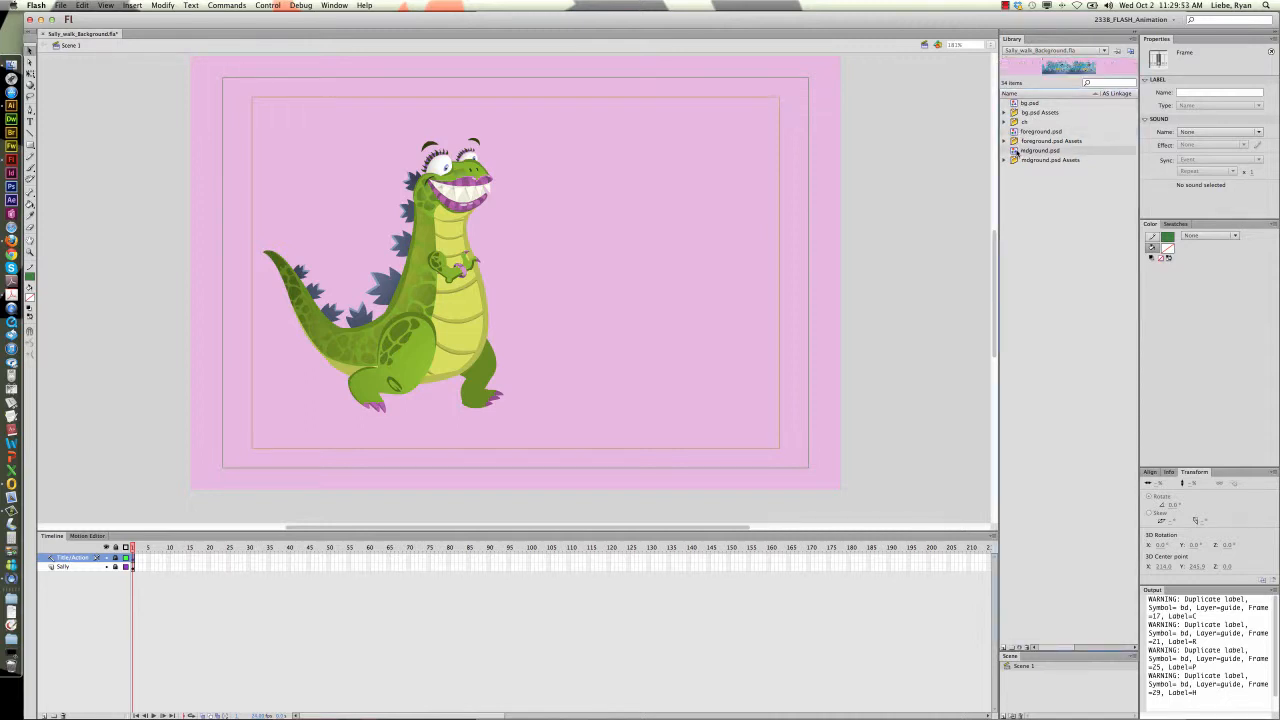
left_click(1004, 160)
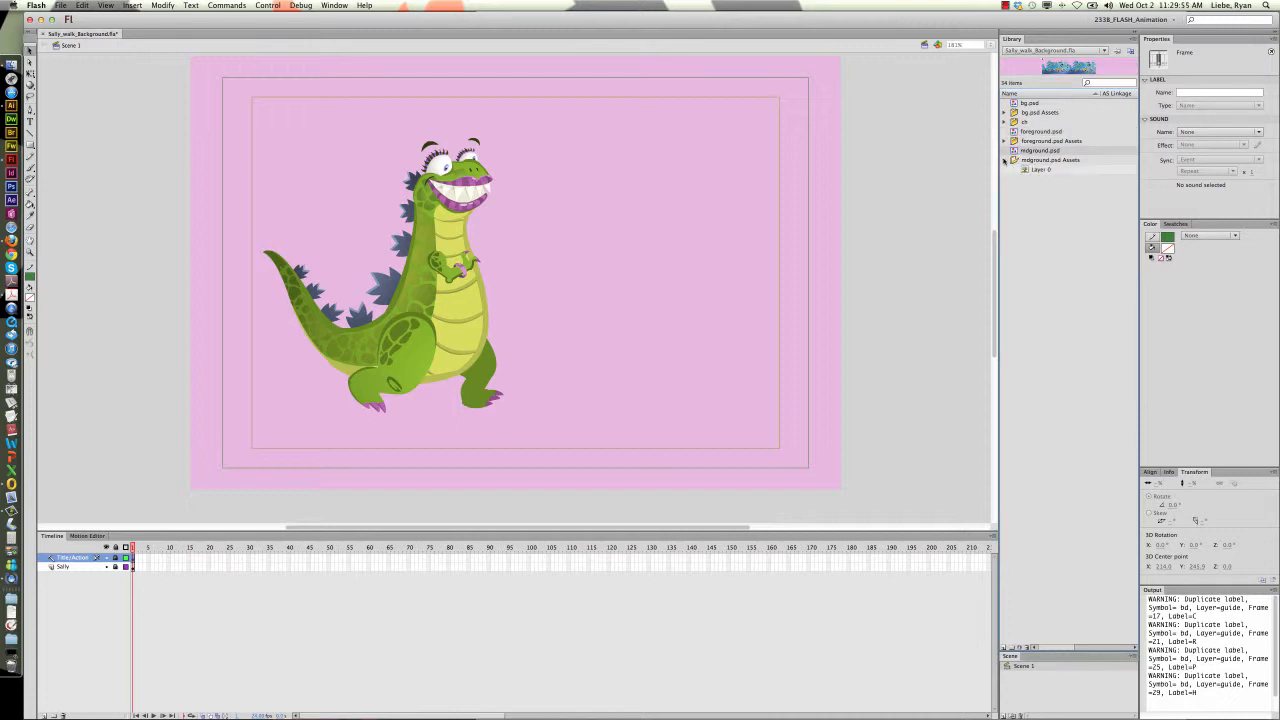
left_click(1026, 171)
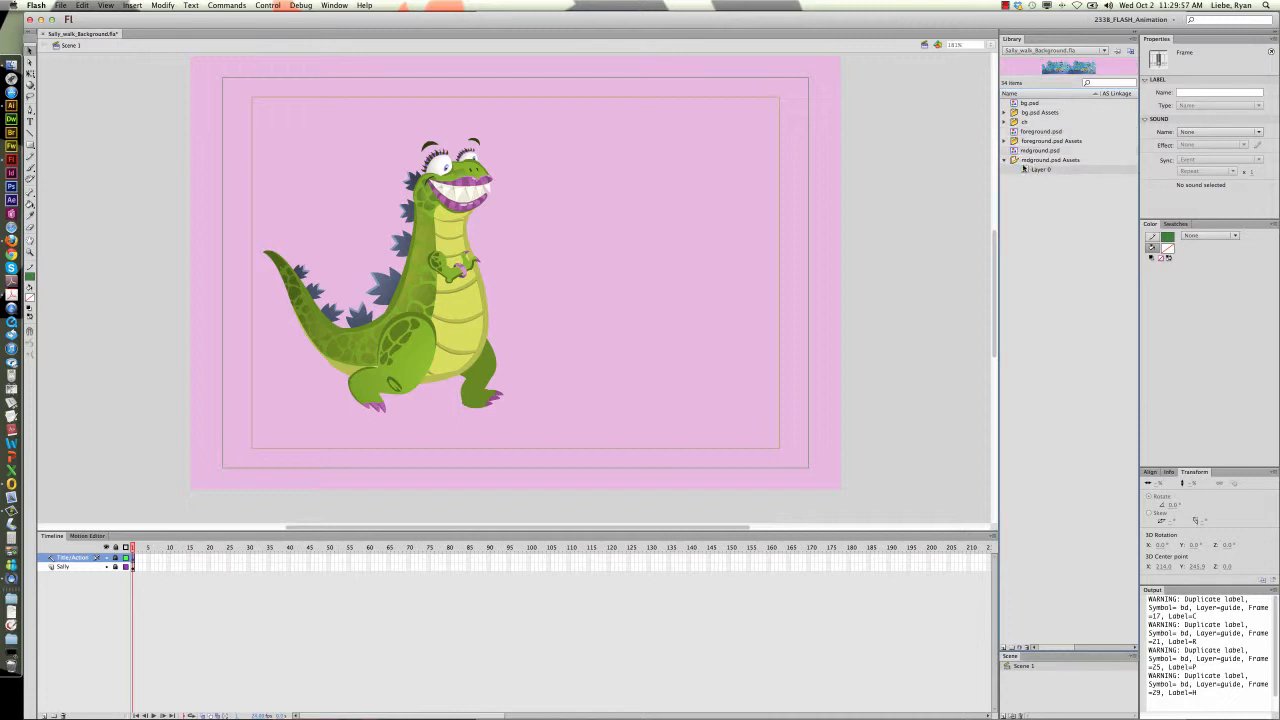
left_click(1016, 152)
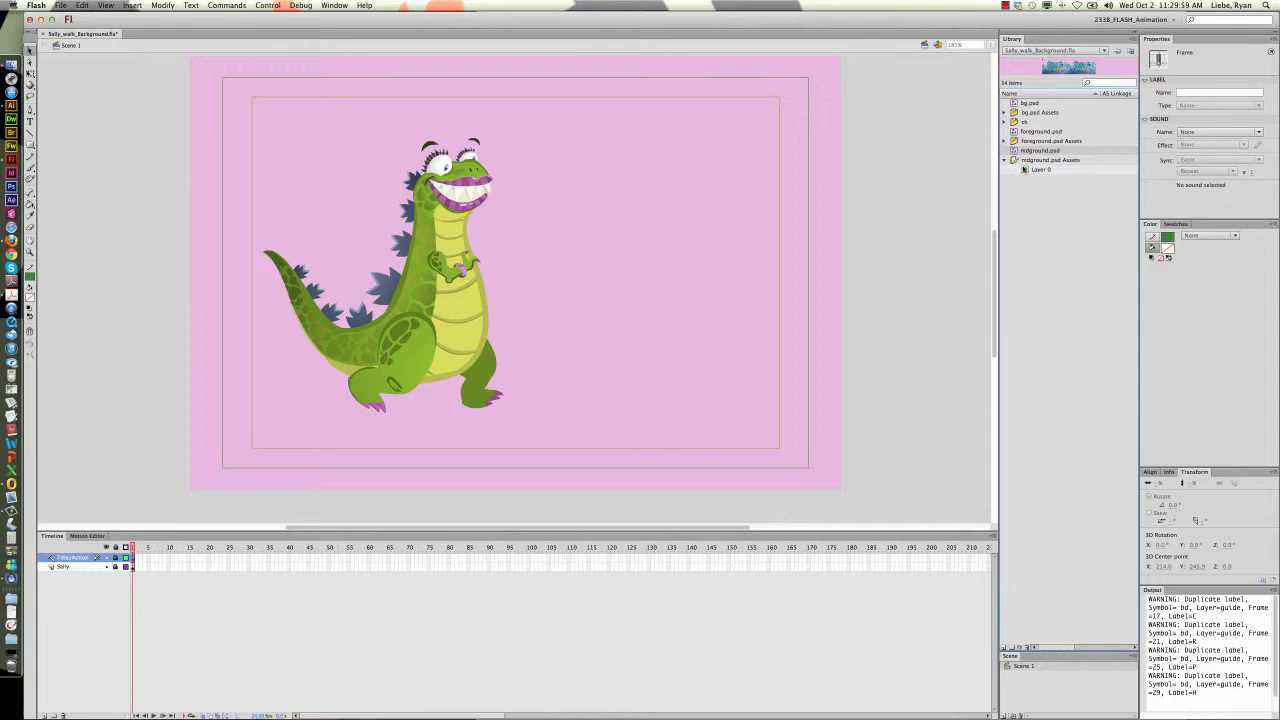
left_click(1024, 169)
left_click(1015, 154)
- Try deleting the mdground.psd Assets folder to check its effect on mdground.psd, and undo the deletion
left_click(1035, 161)
right_click(1035, 162)
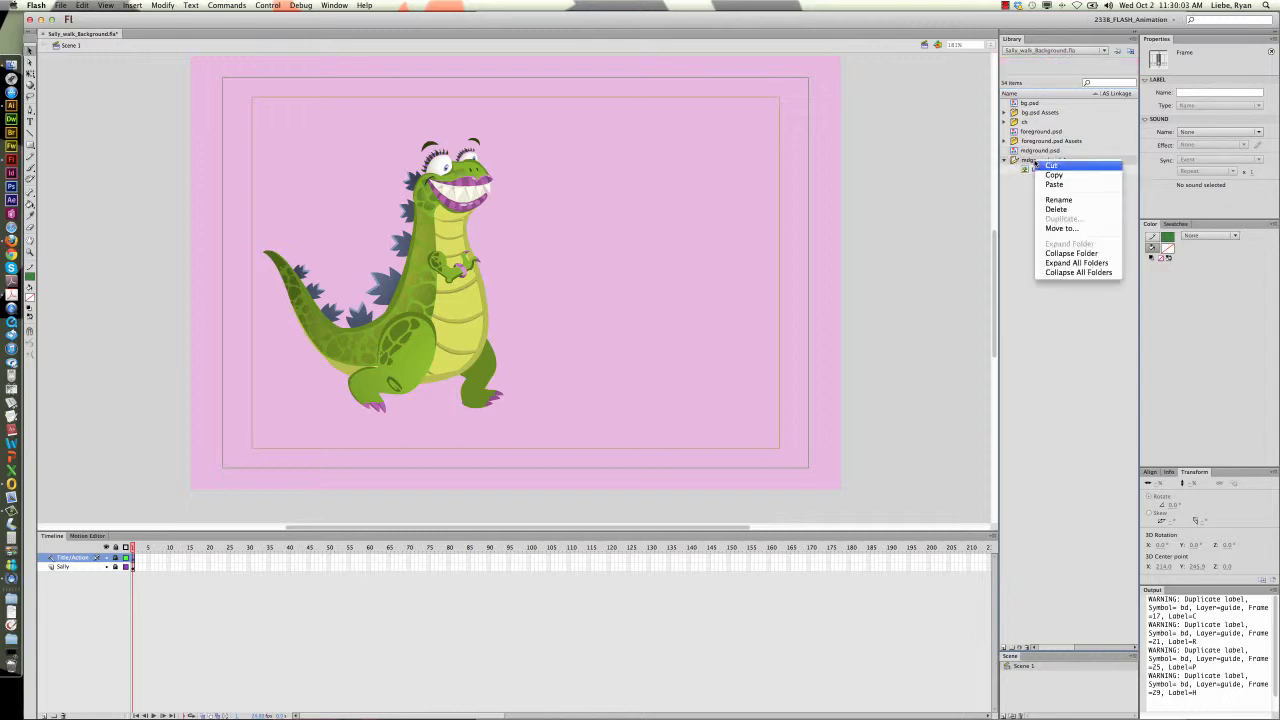
left_click(1055, 211)
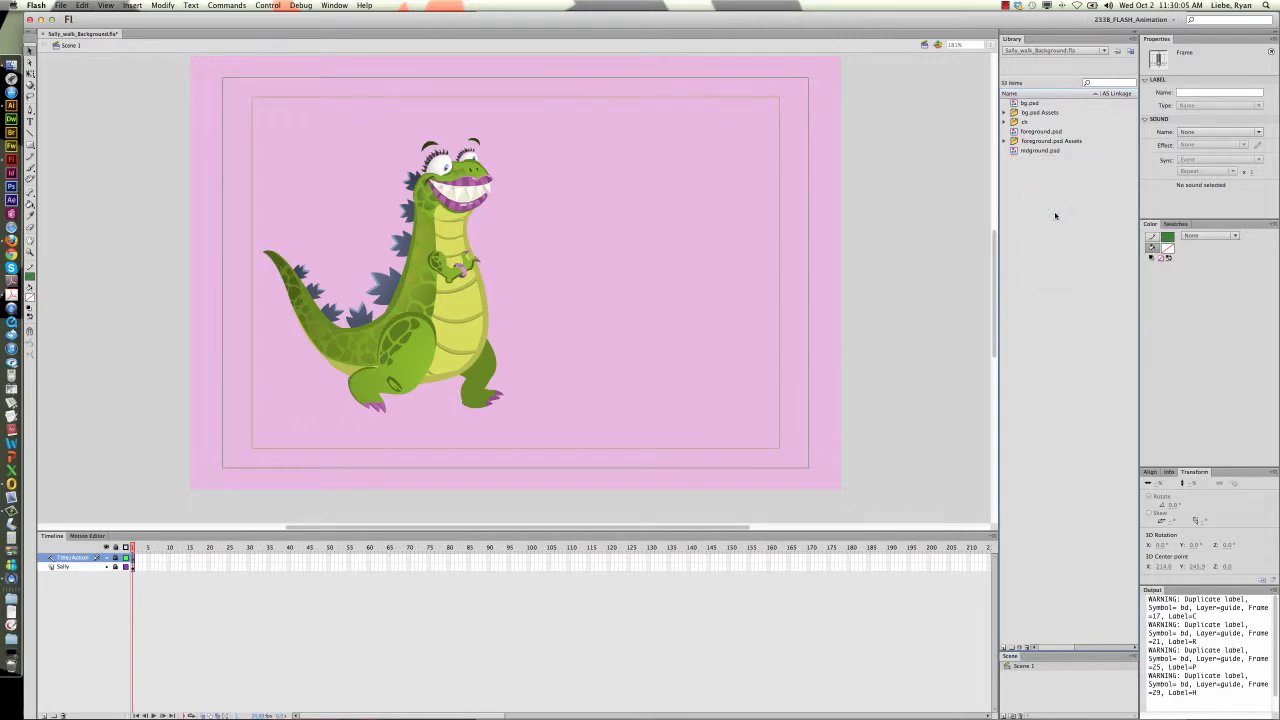
left_click(1030, 153)
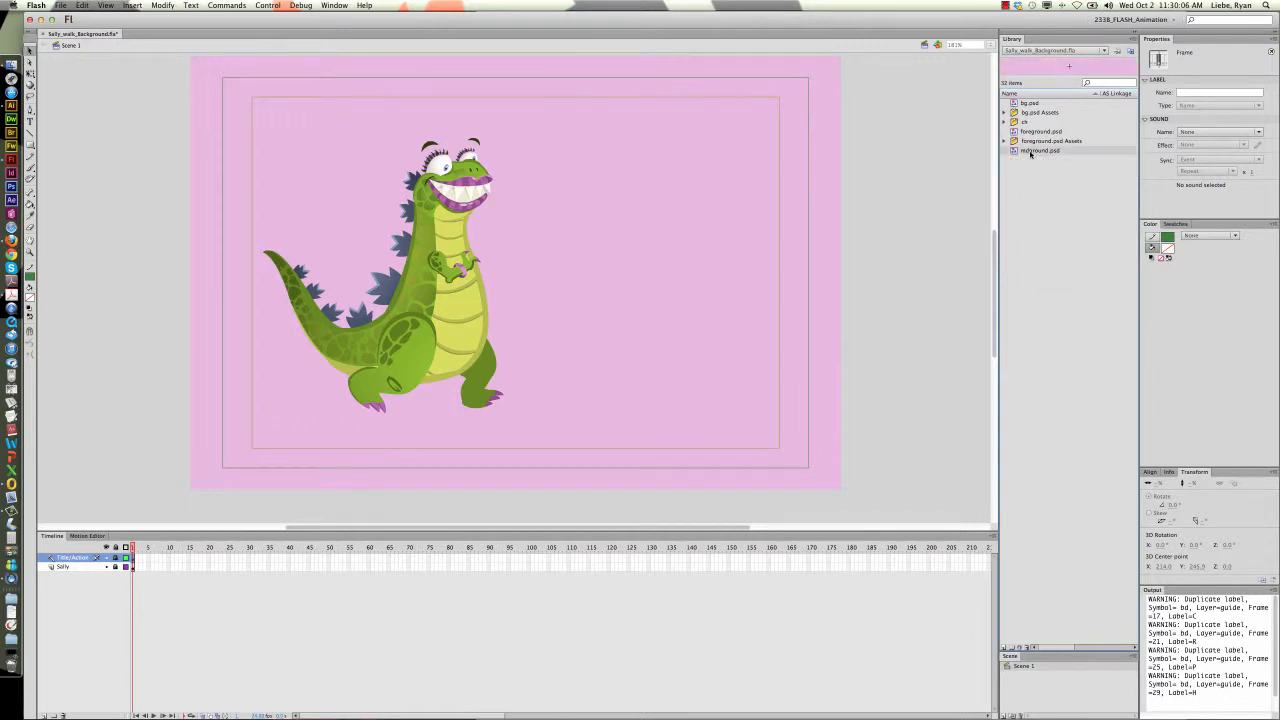
left_click(1056, 215)
key("super+z")
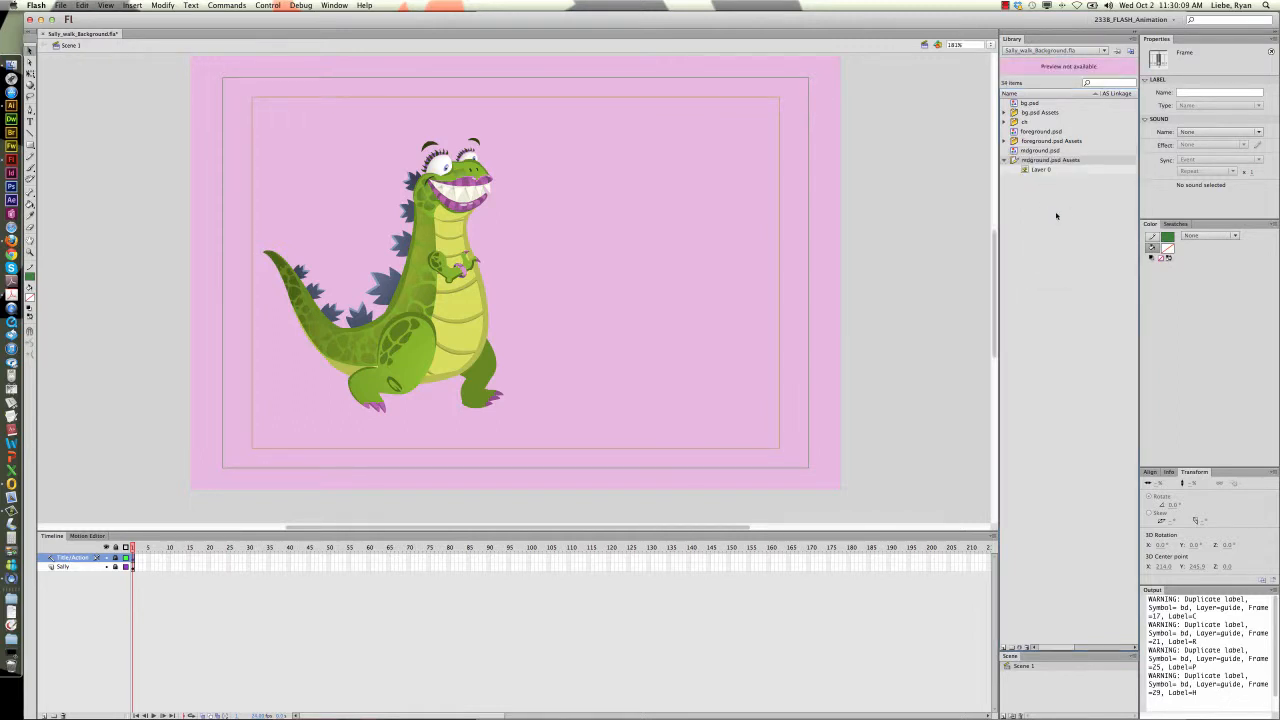
left_click(1033, 172)
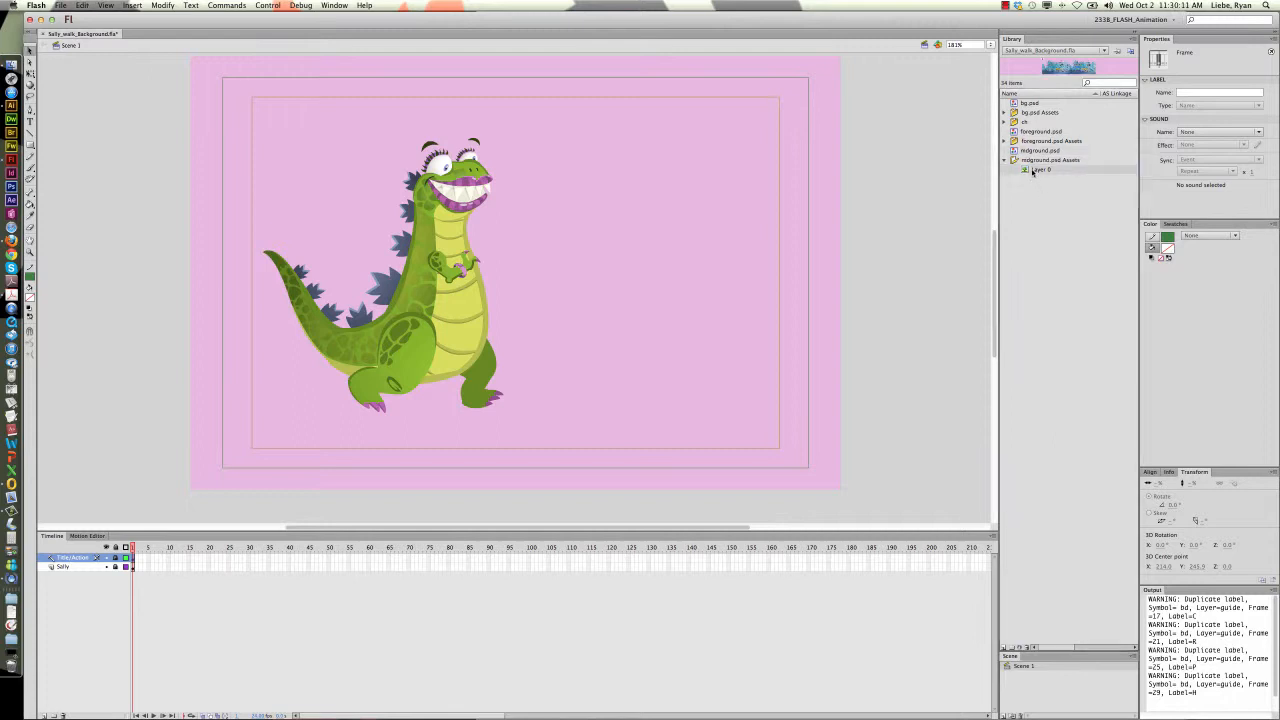
- Create a library folder named Background and move it out of the mdground.psd Assets folder to the library's top level
left_click(1004, 160)
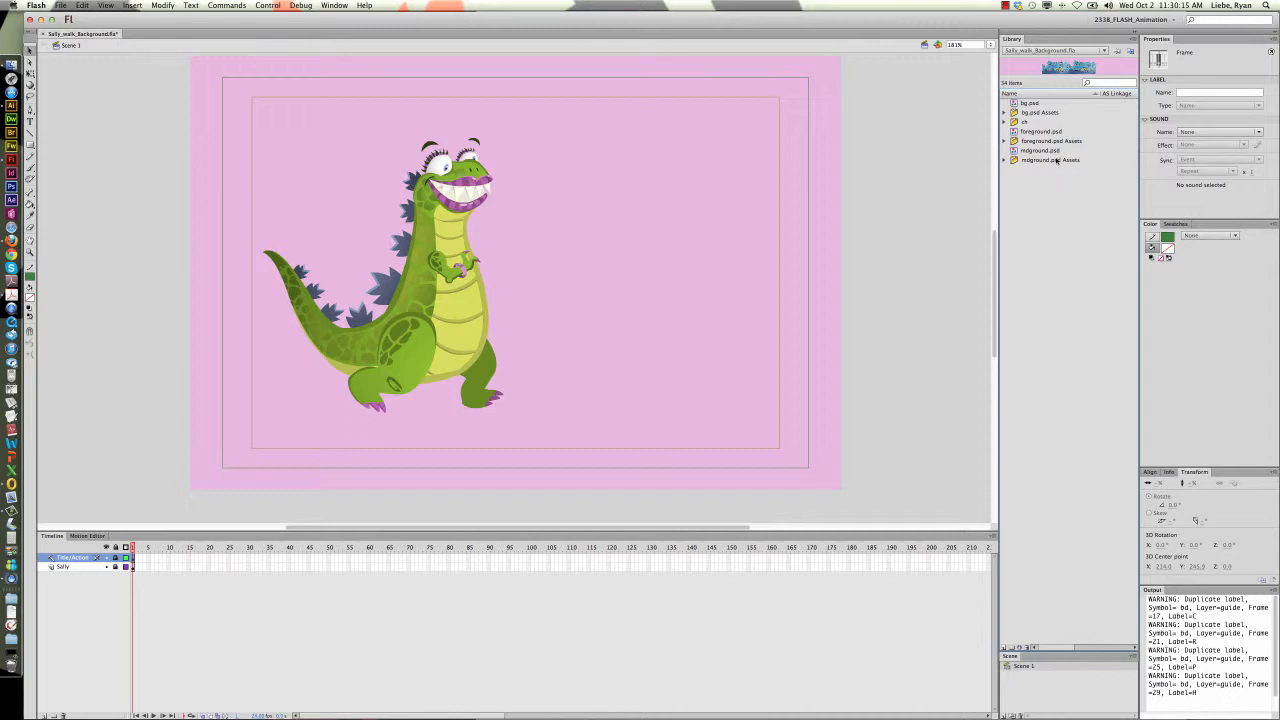
left_click(1012, 648)
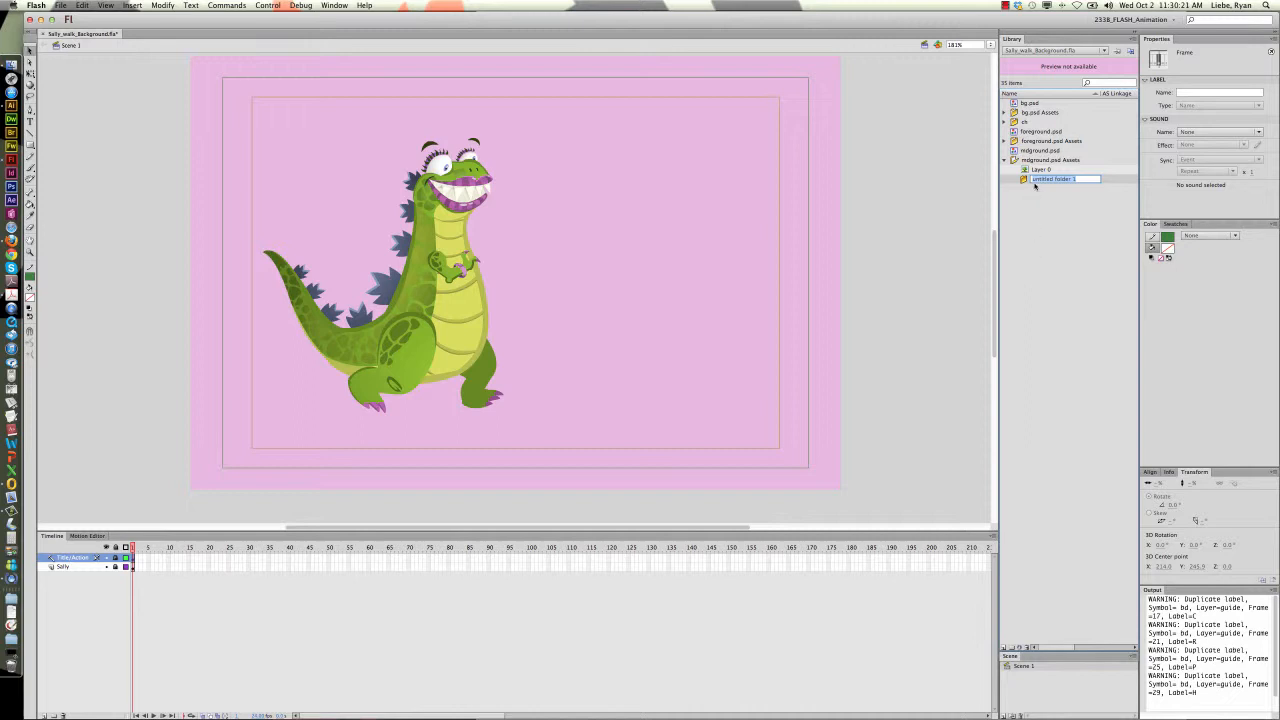
type("Ea")
key("Return")
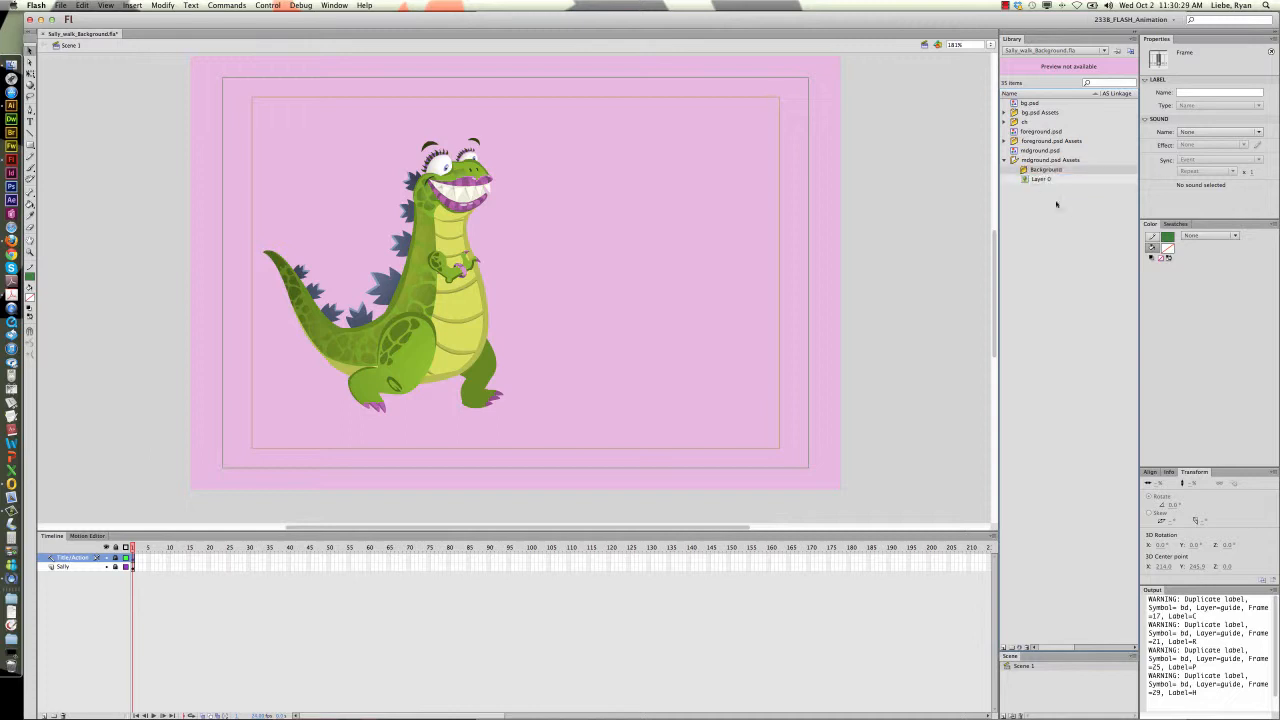
left_click(1004, 160)
left_click(1004, 161)
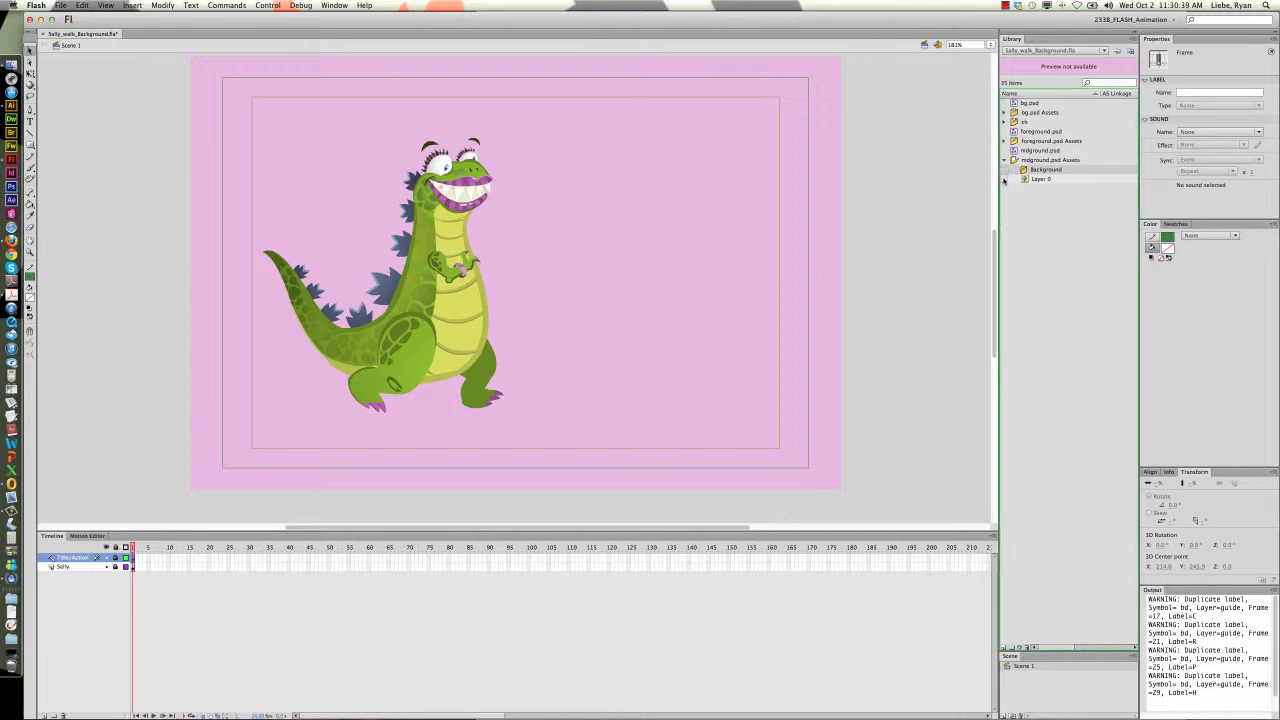
left_click_drag(1018, 201, 1018, 199)
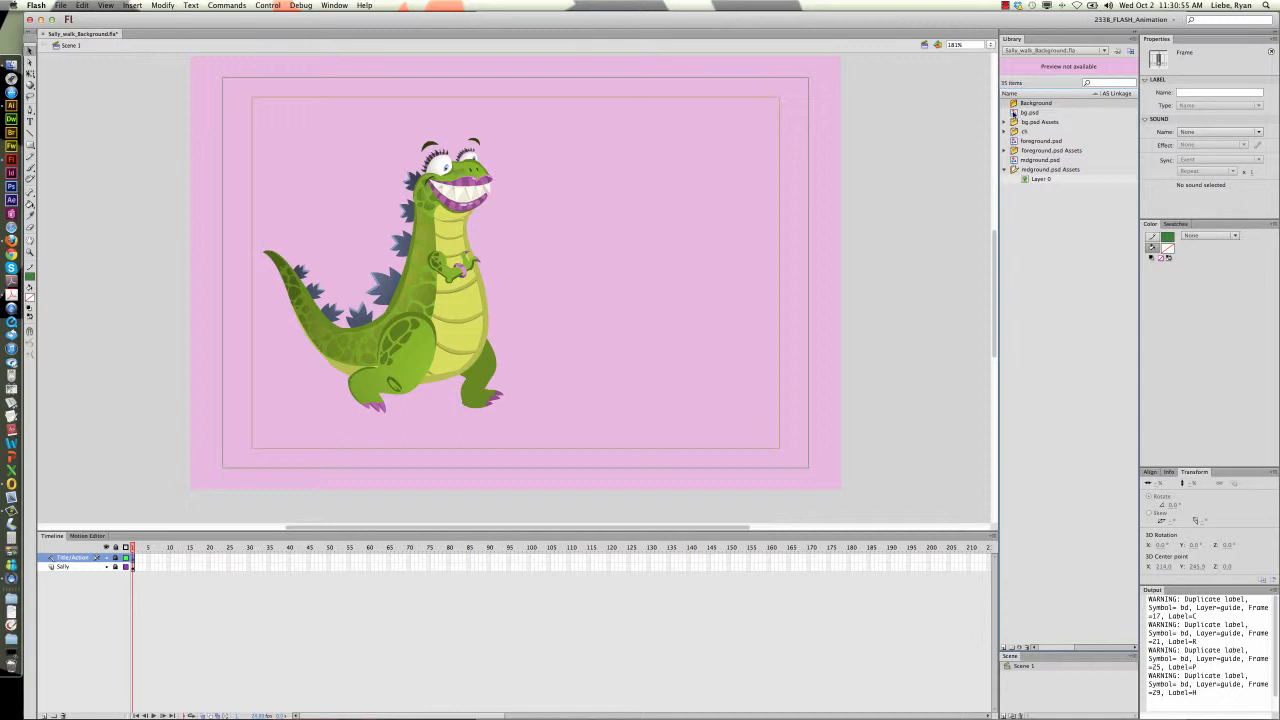
- Move bg.psd, foreground.psd, mdground.psd and their three Assets folders into the Background library folder
left_click_drag(1016, 112, 1017, 112)
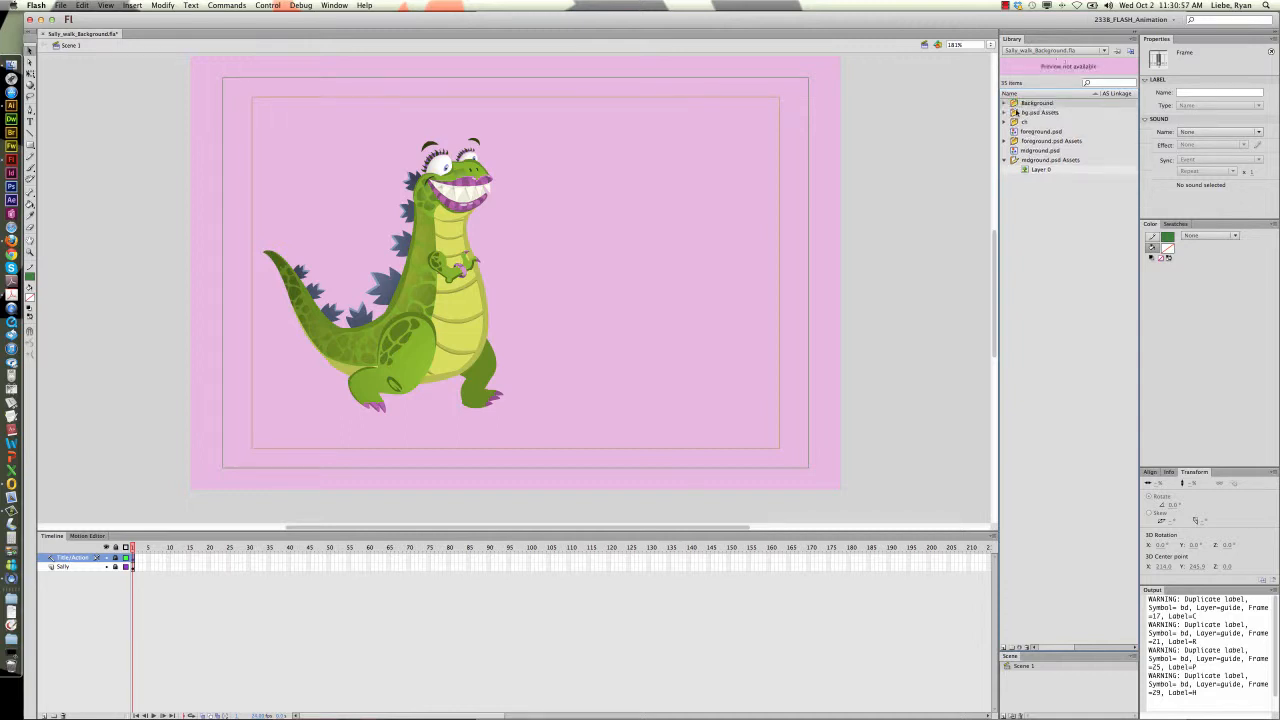
left_click(1014, 112)
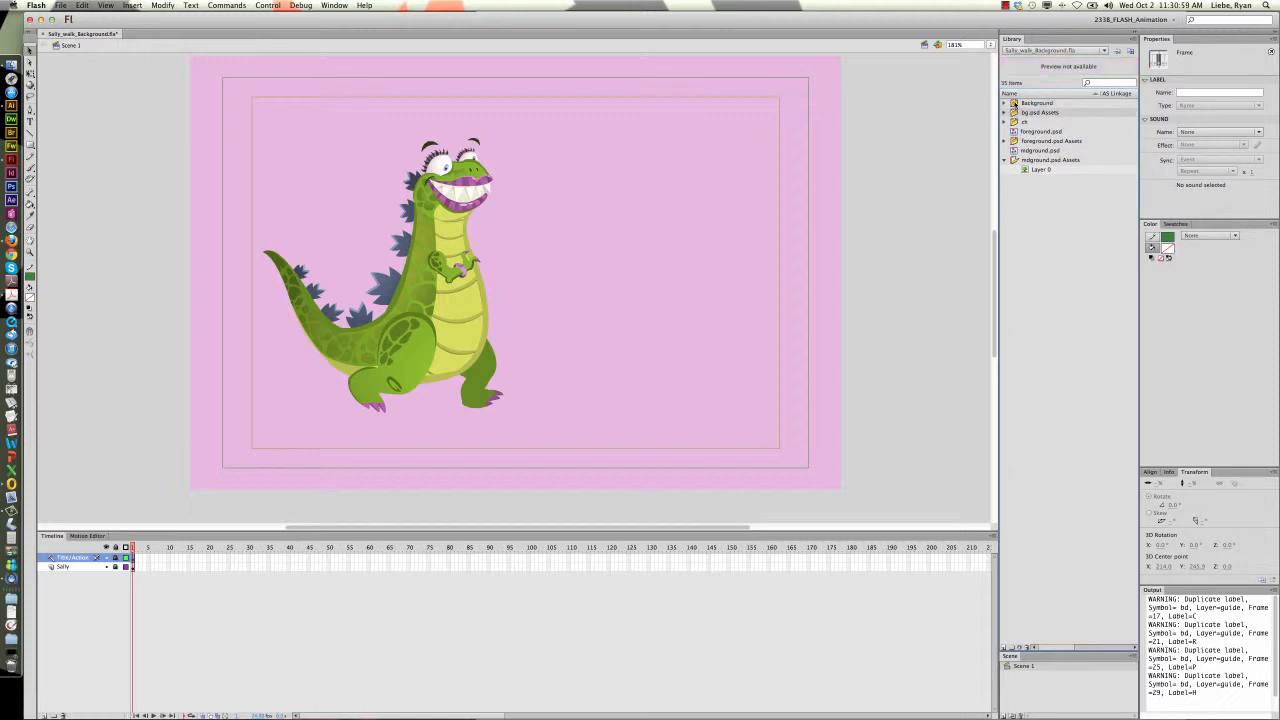
left_click_drag(1014, 112, 1013, 104)
left_click(1014, 124)
left_click(1014, 125)
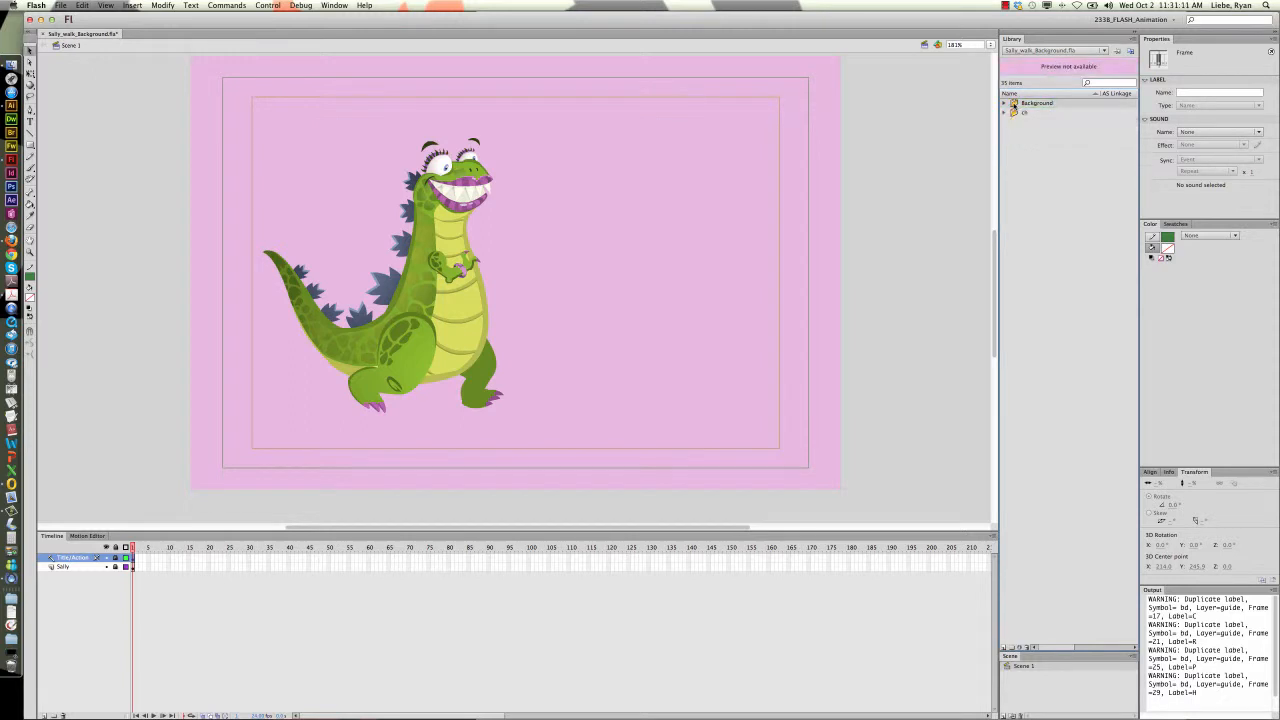
- Rename the ch library folder so that it sorts above the Background folder
left_click(1023, 114)
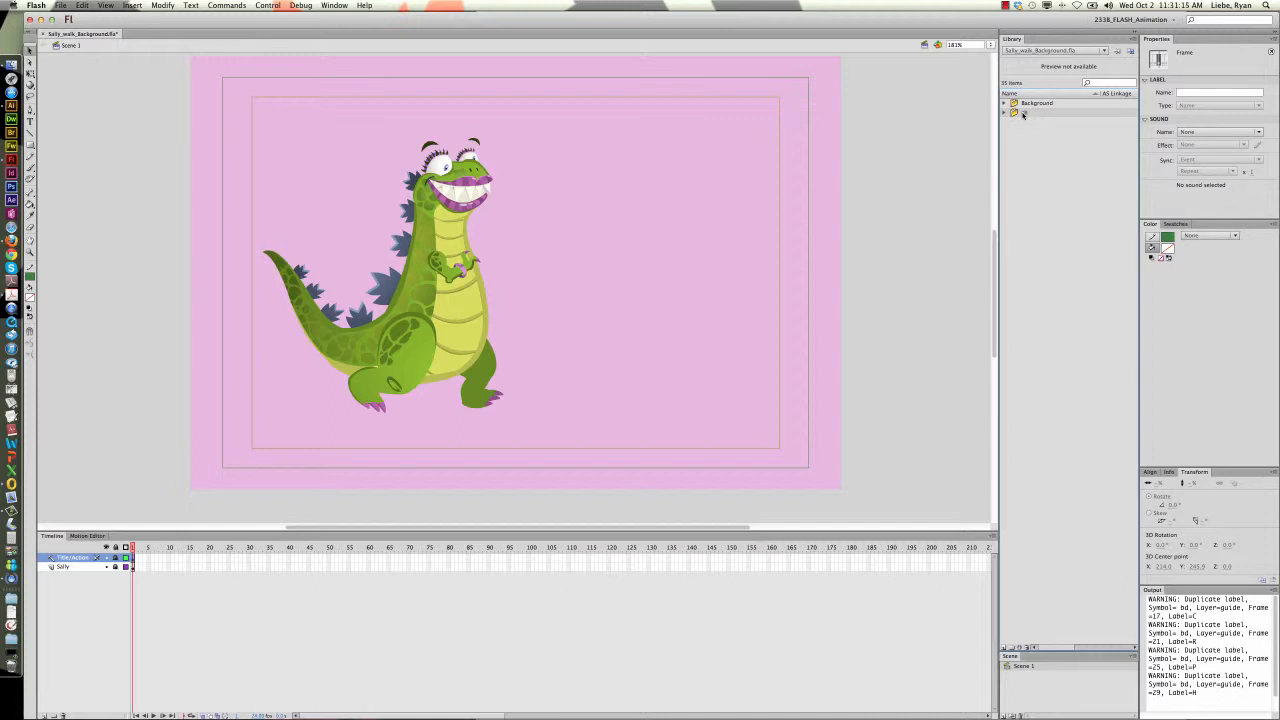
left_click(1031, 144)
left_click(1024, 116)
double_click(1023, 114)
type("cha")
key("Return")
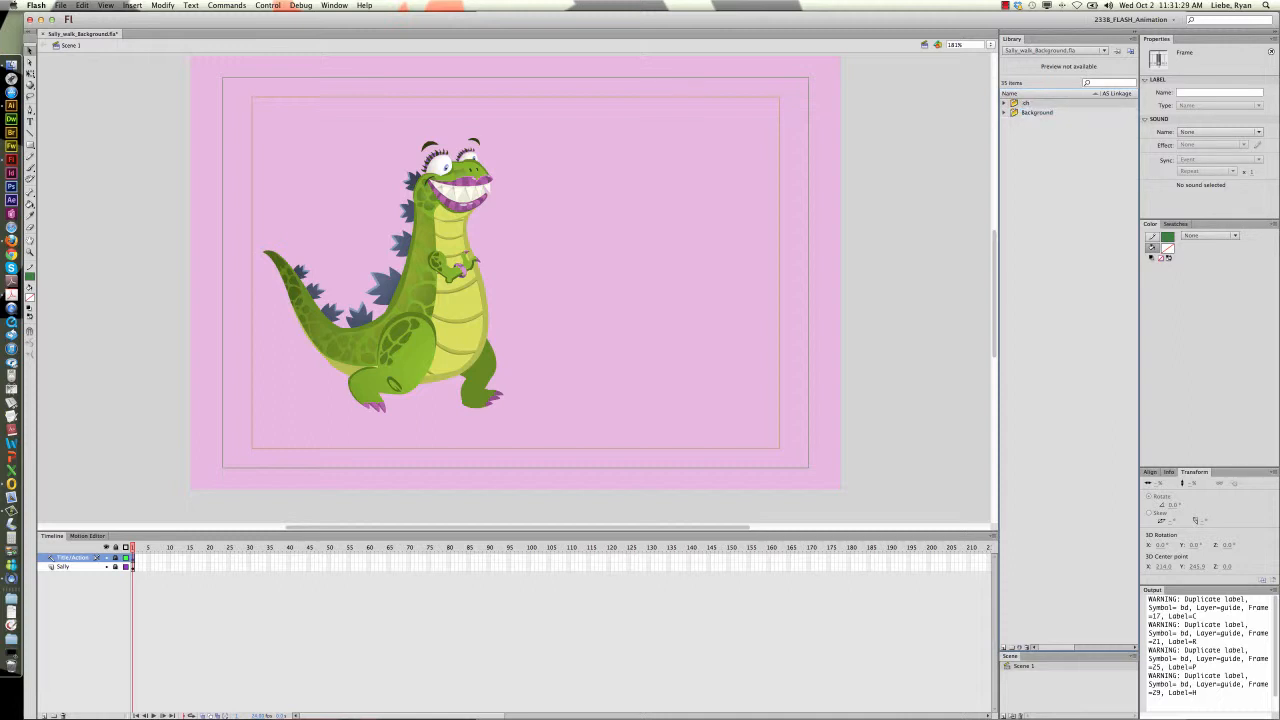
- Collapse the mdground.psd Assets folder and the Background folder in the library, and save the document
double_click(1037, 114)
left_click(1015, 169)
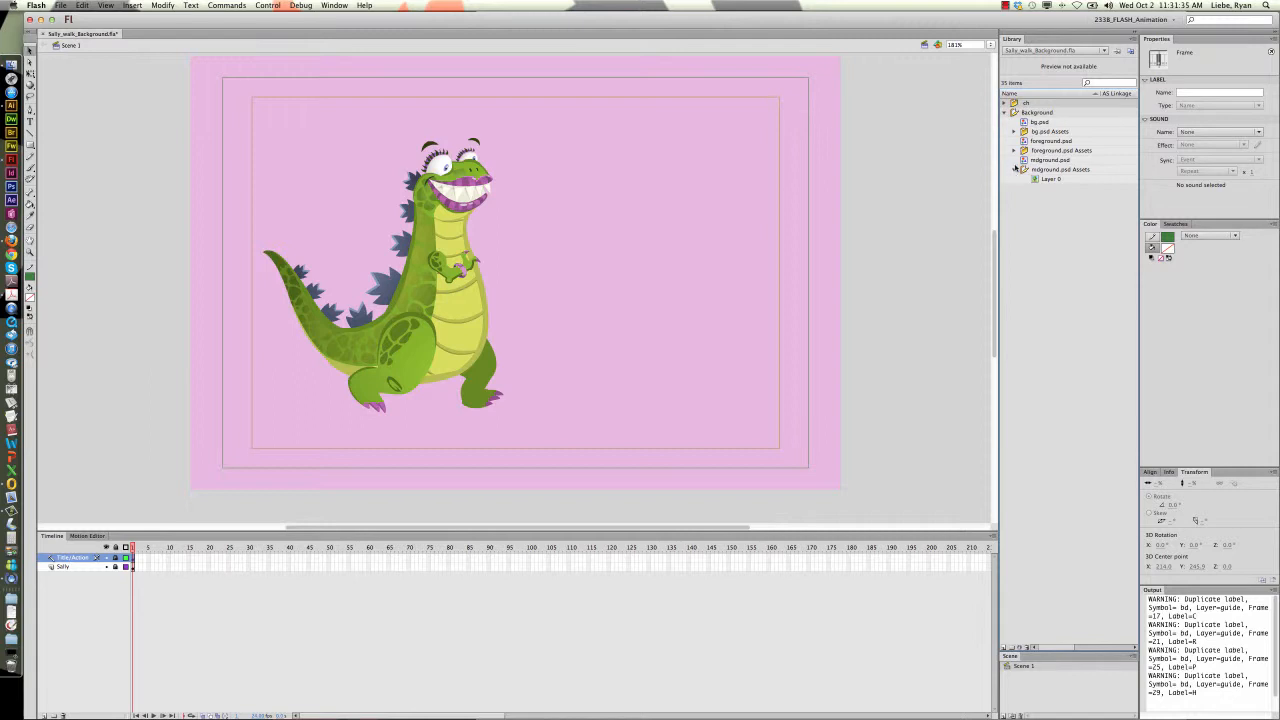
left_click(1015, 169)
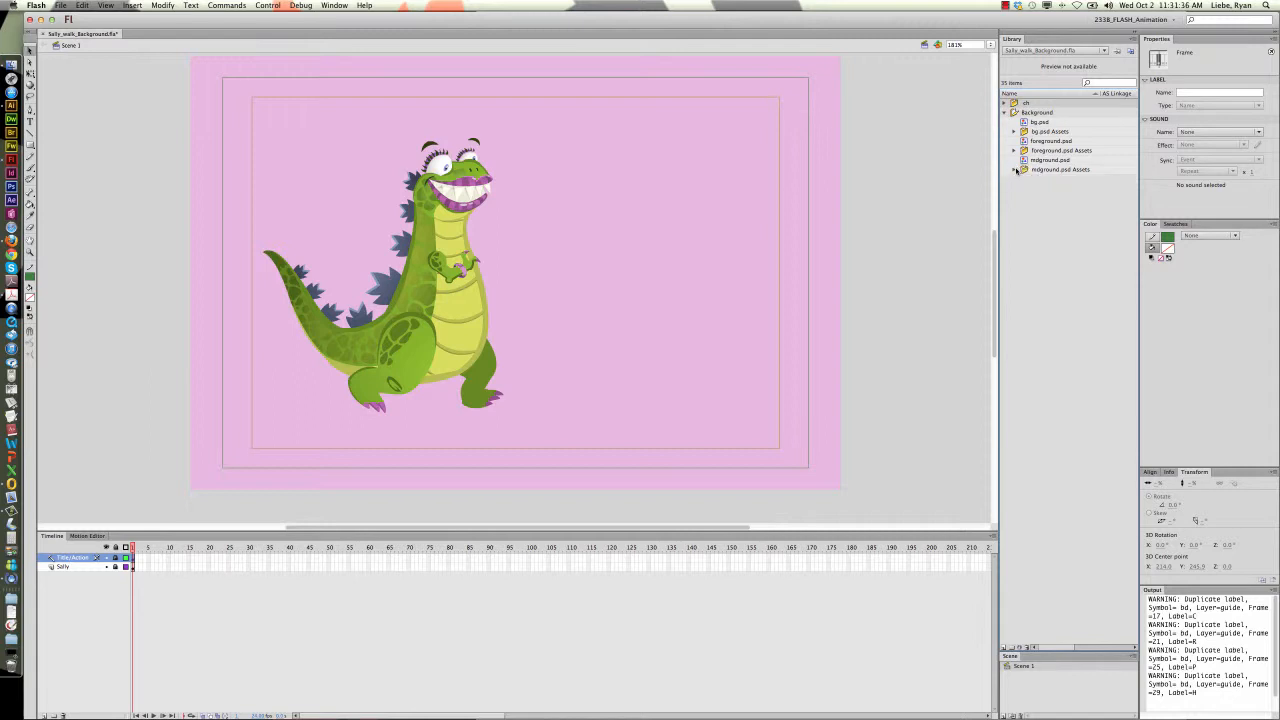
left_click(1005, 112)
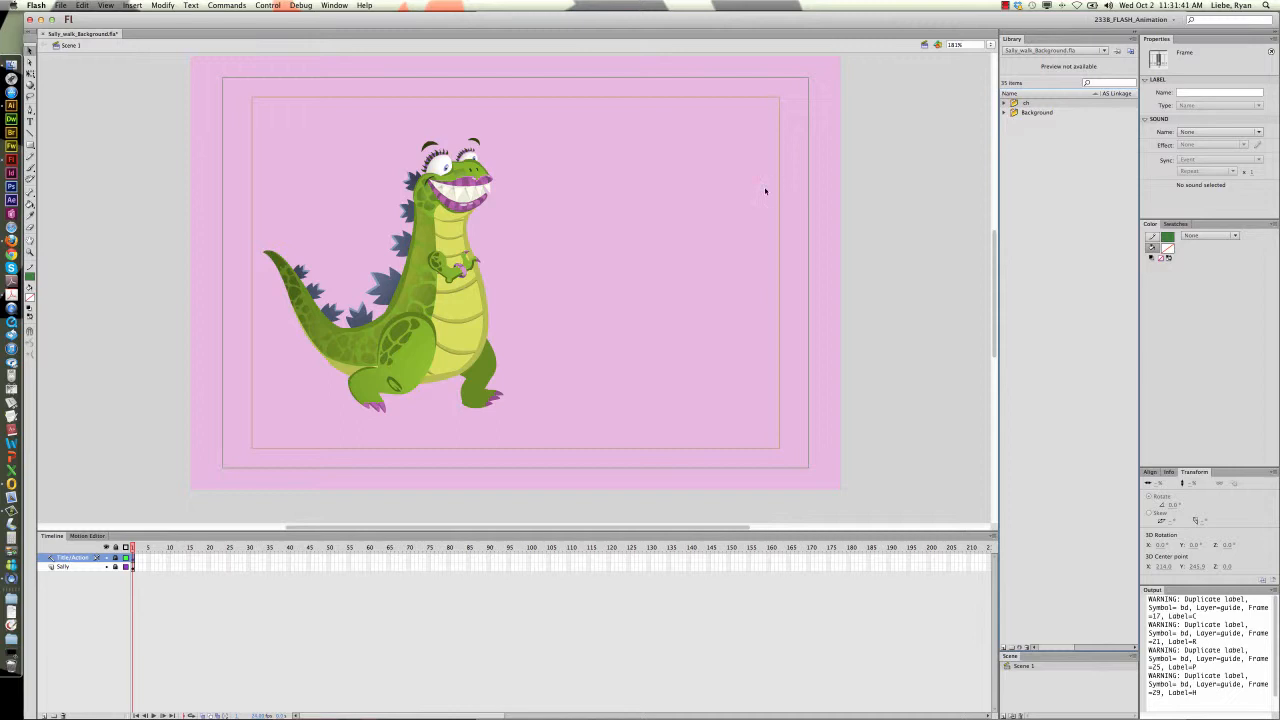
key("super+s")
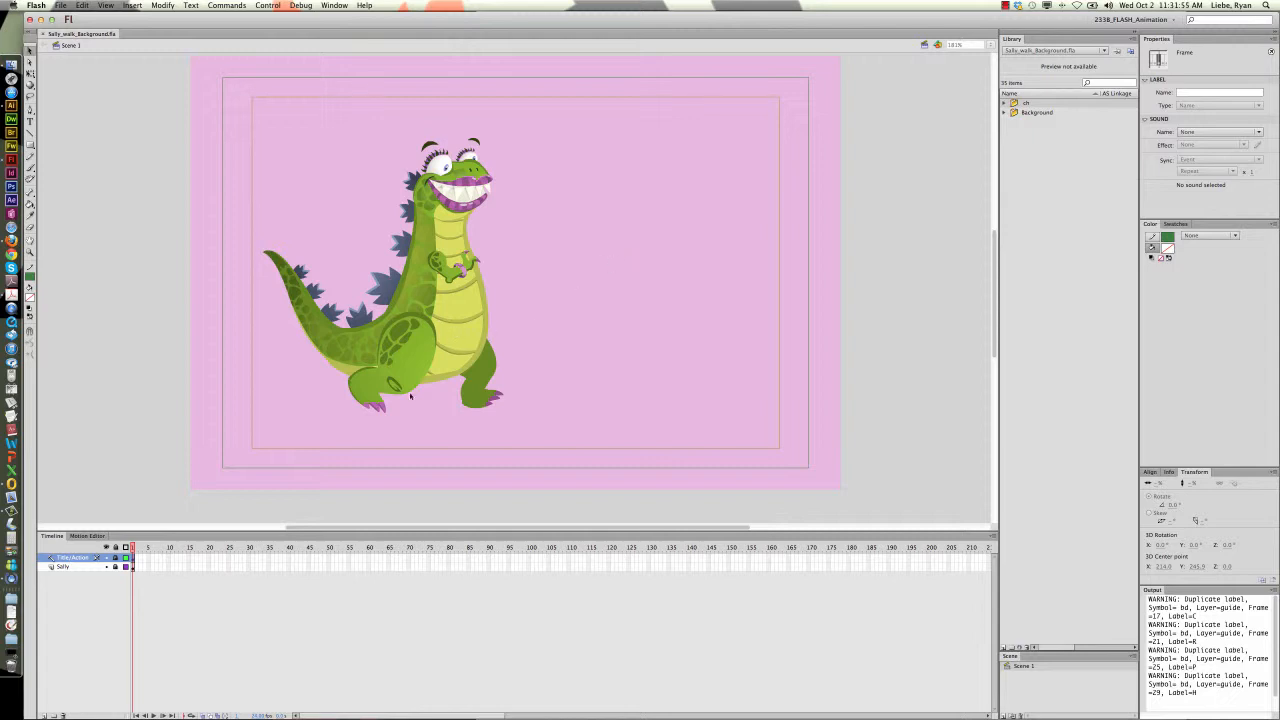
- Add three new layers above the Sally layer in the timeline
left_click(66, 567)
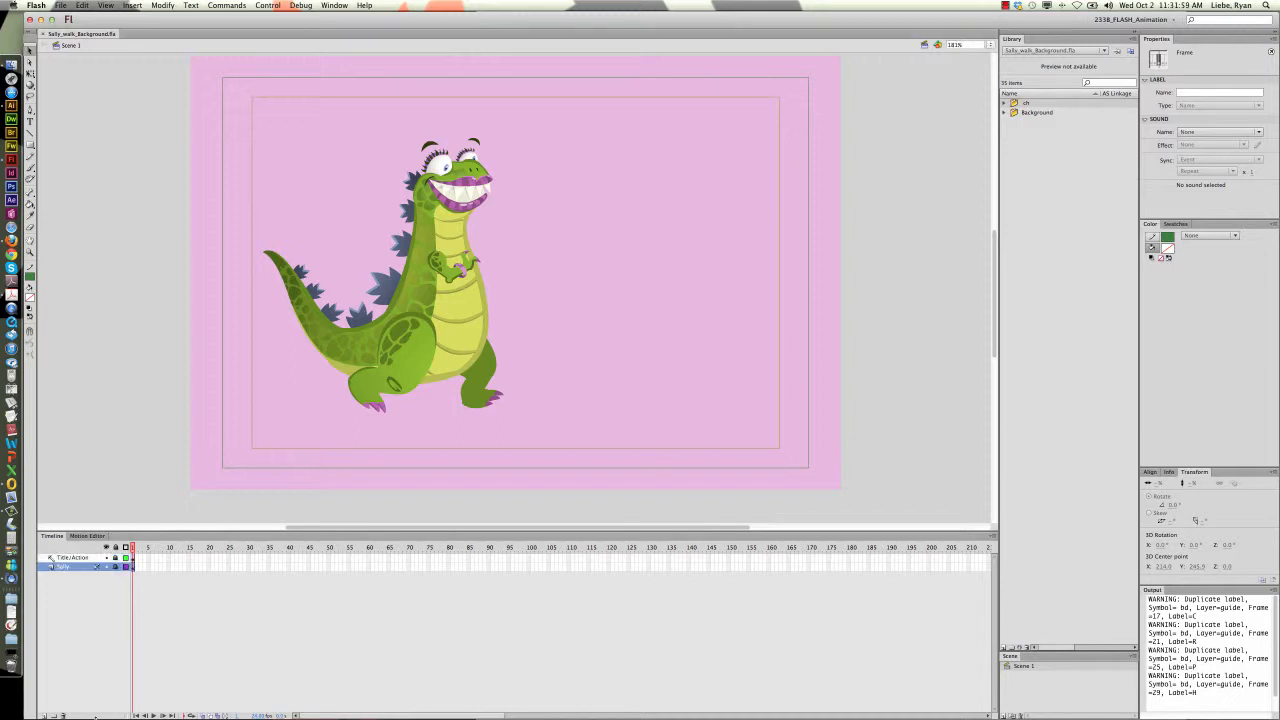
left_click(44, 715)
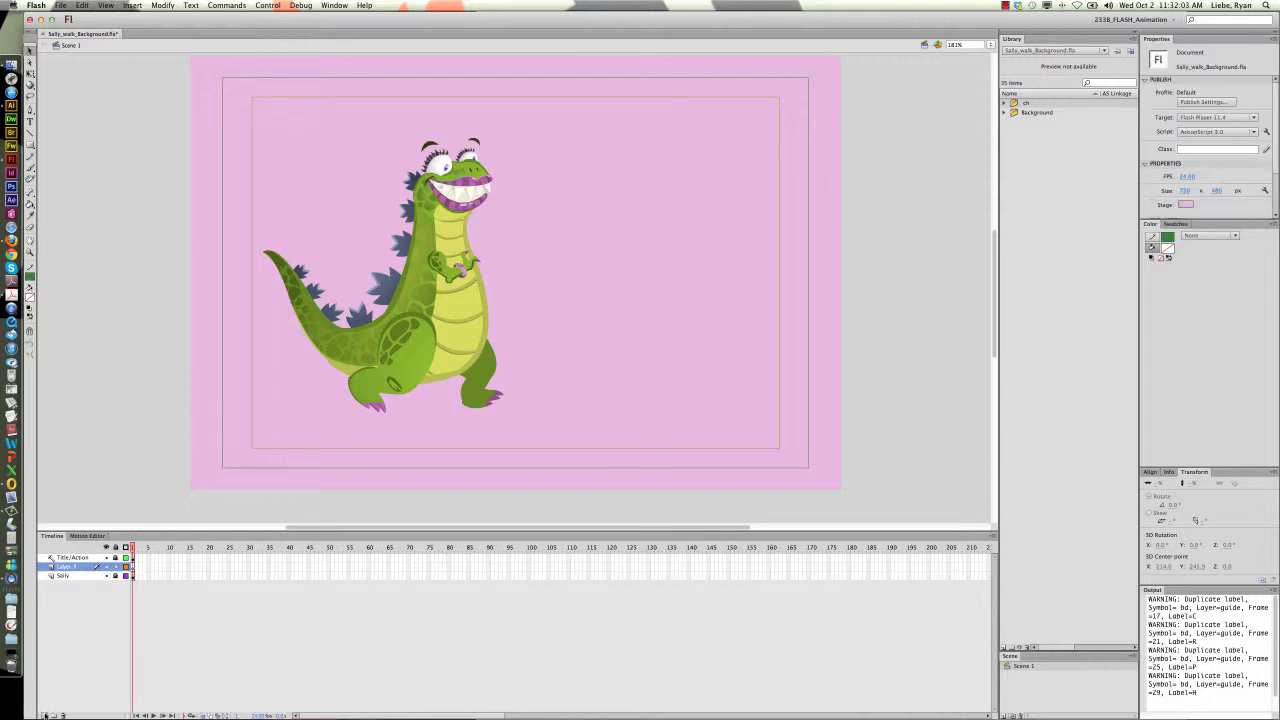
left_click(44, 715)
left_click(44, 715)
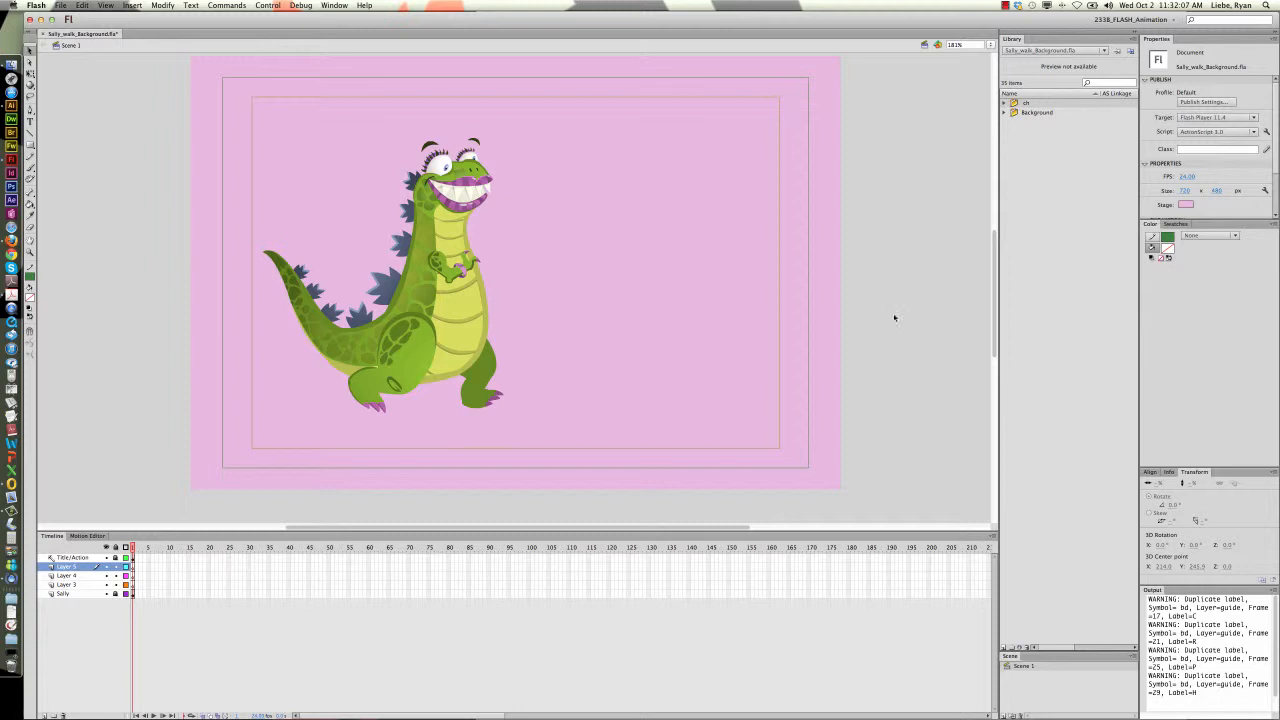
- Rename Layer 3 as BG and move it below the Sally layer for the bg.psd artwork
left_click(1005, 113)
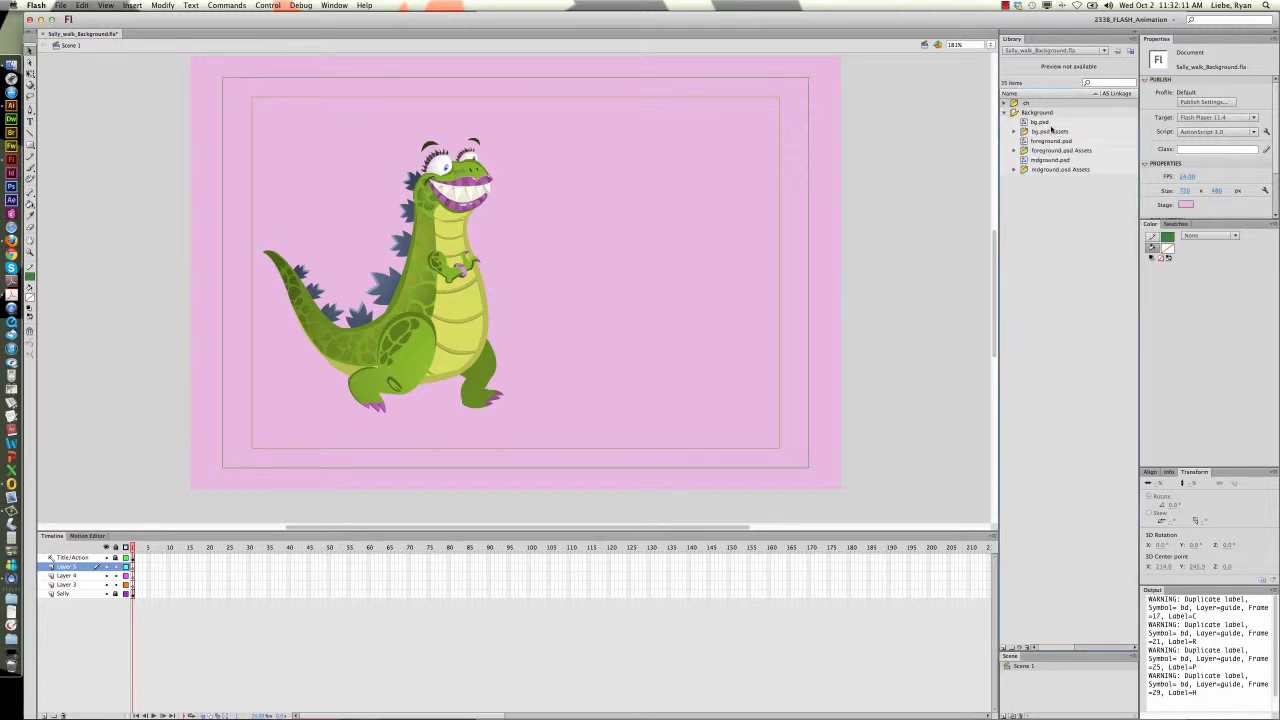
left_click(1038, 122)
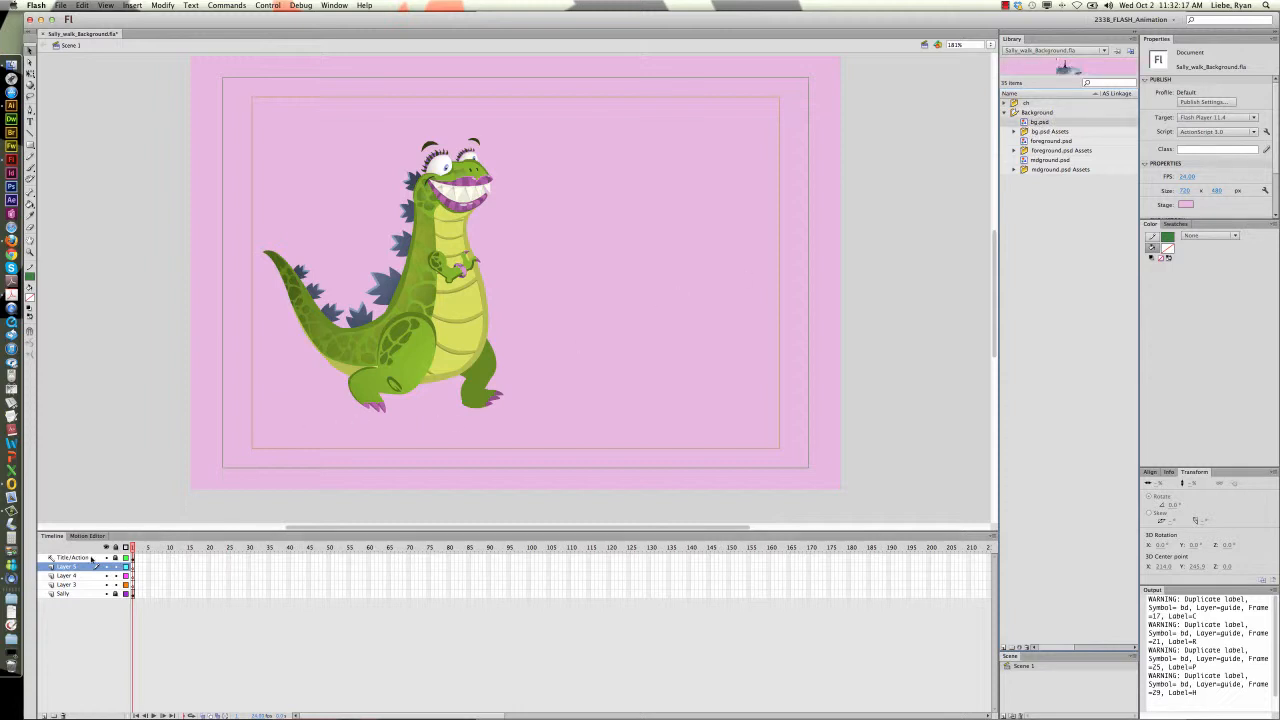
double_click(66, 584)
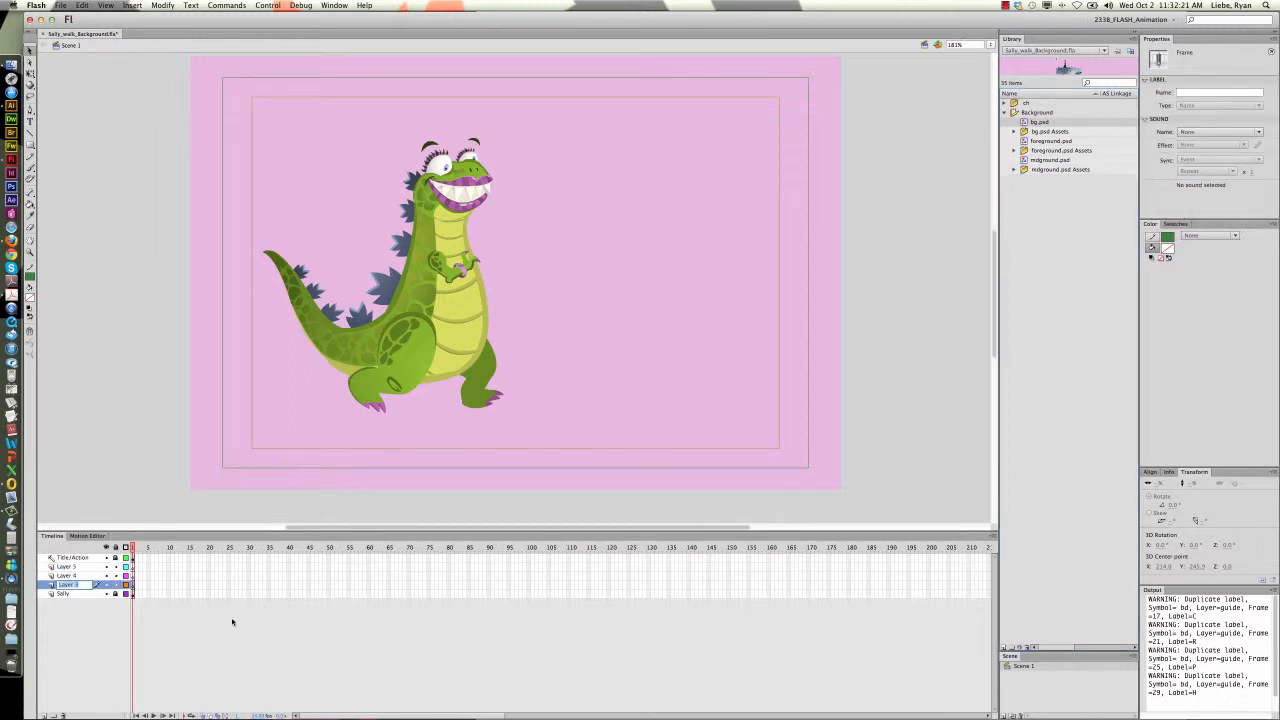
type("BG")
key("Return")
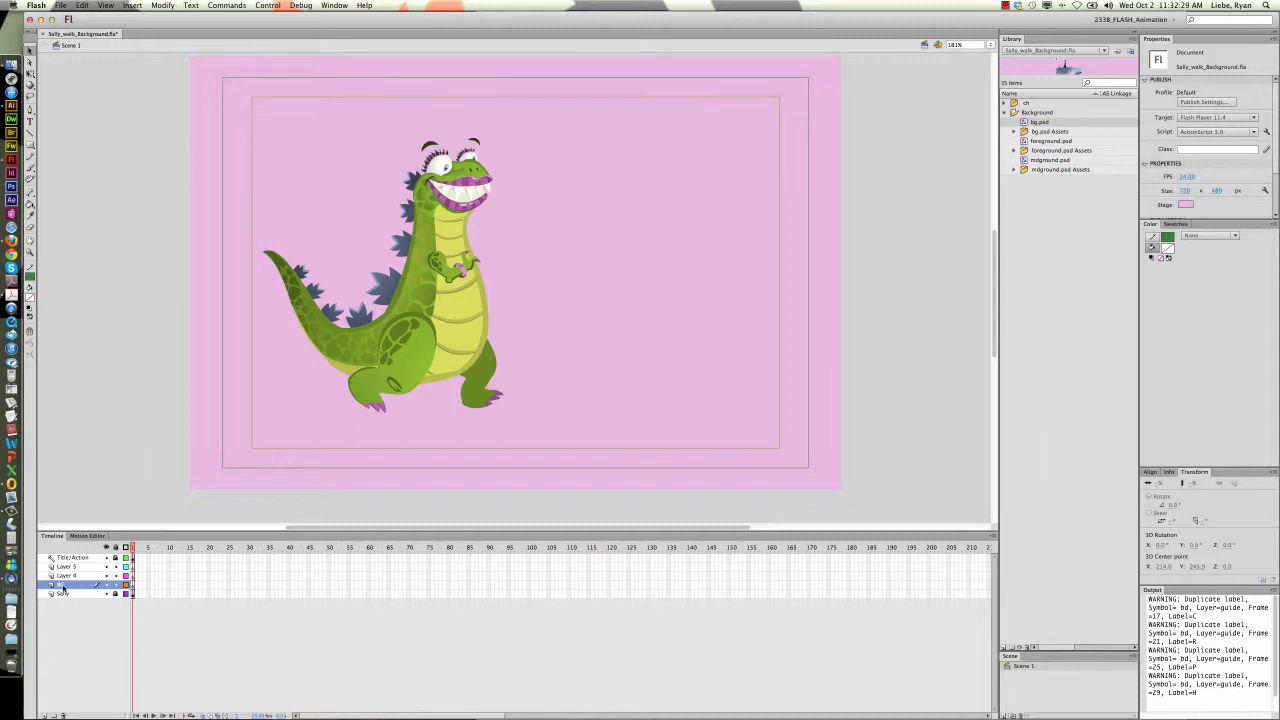
left_click_drag(62, 588, 61, 599)
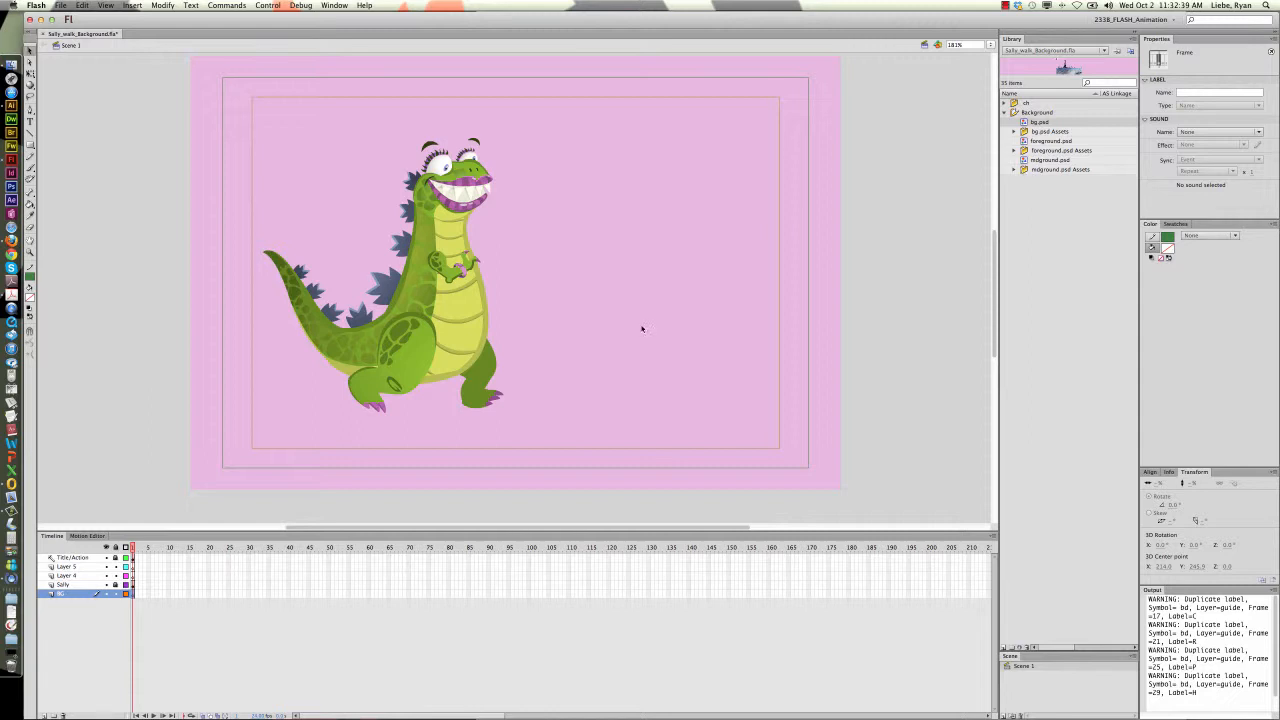
- Rename Layer 4 as MID and move it between the Sally and BG layers
left_click(67, 576)
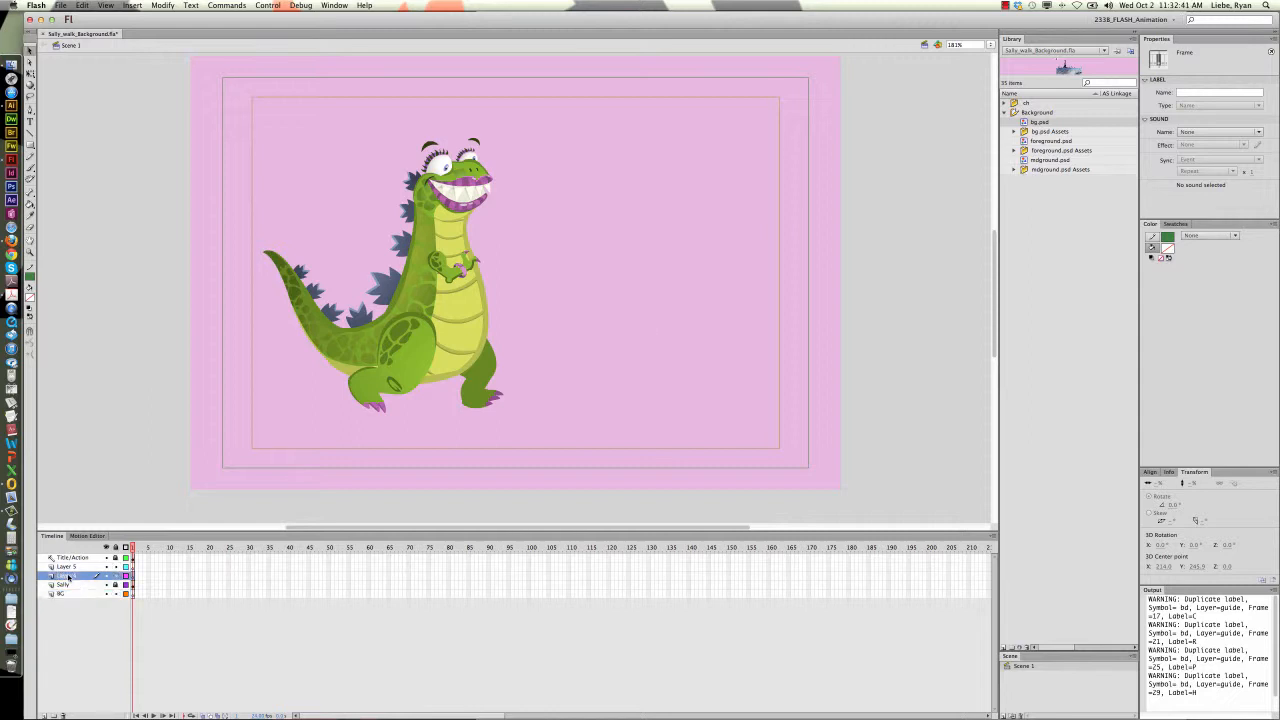
double_click(67, 576)
type("MG")
key("Return")
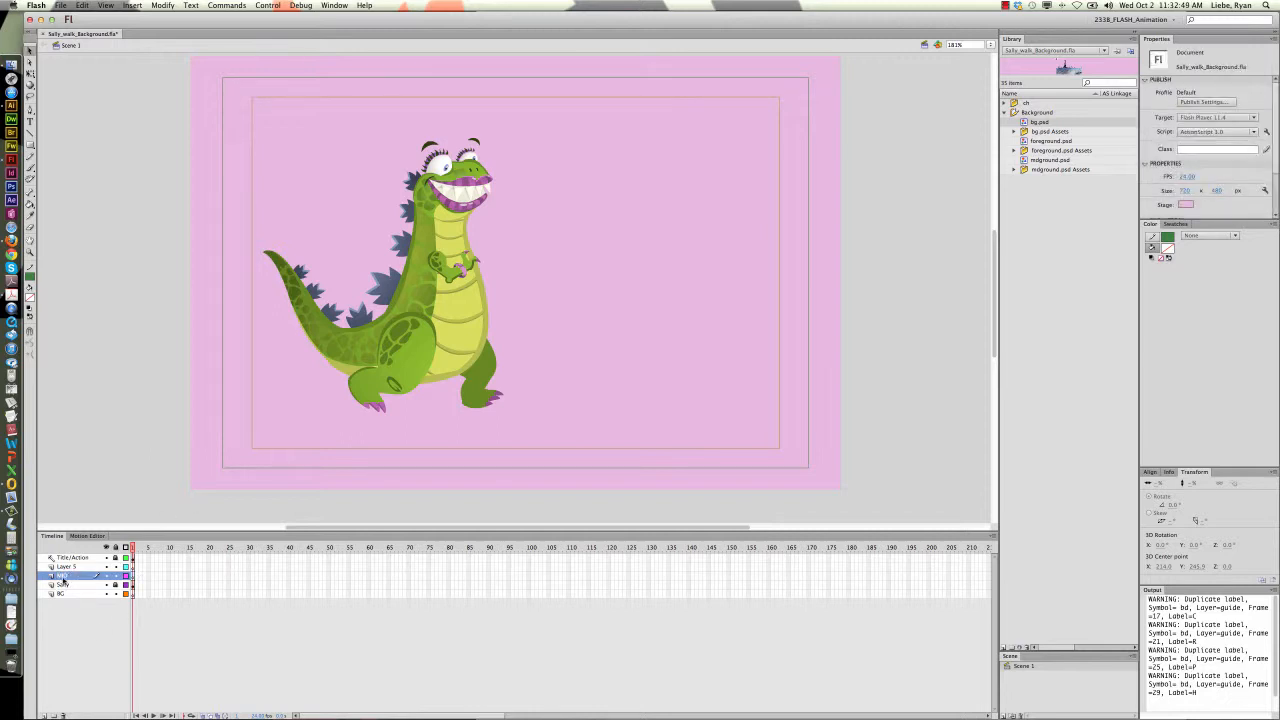
left_click_drag(63, 577, 64, 591)
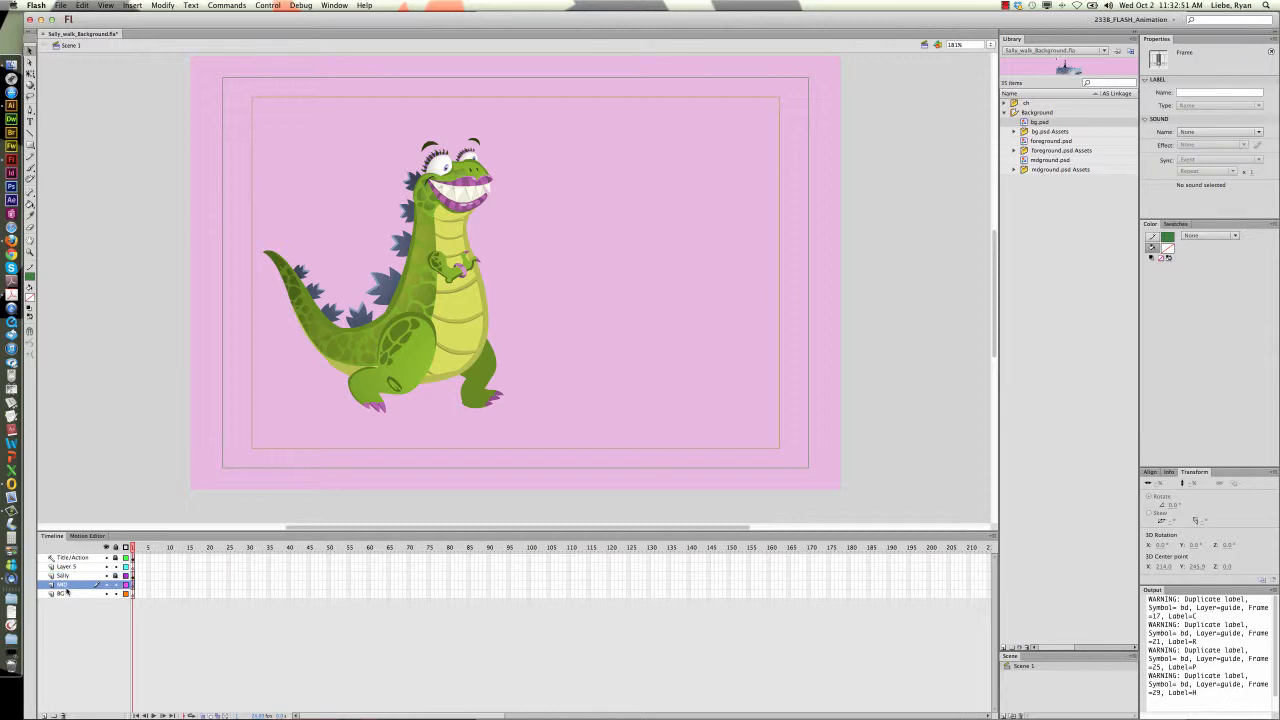
- Rename Layer 5, above the Sally layer, as Fore
left_click(66, 567)
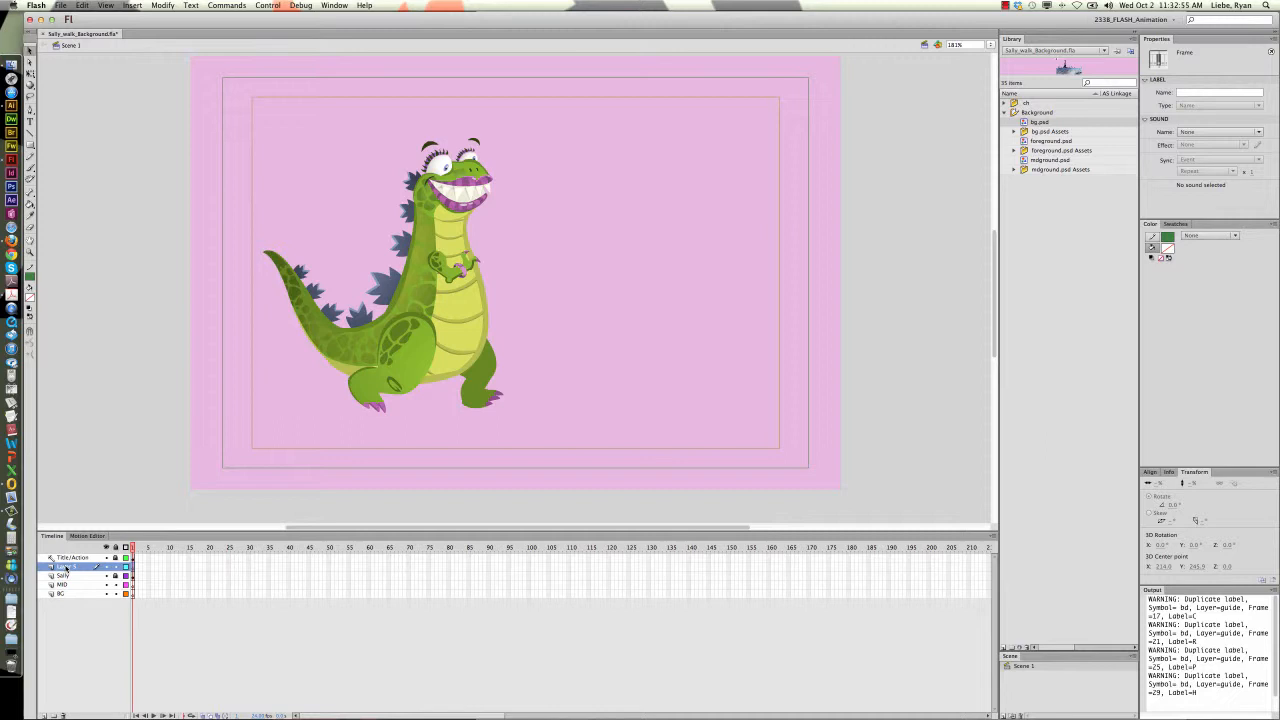
double_click(66, 567)
type("R")
type("ore")
key("Return")
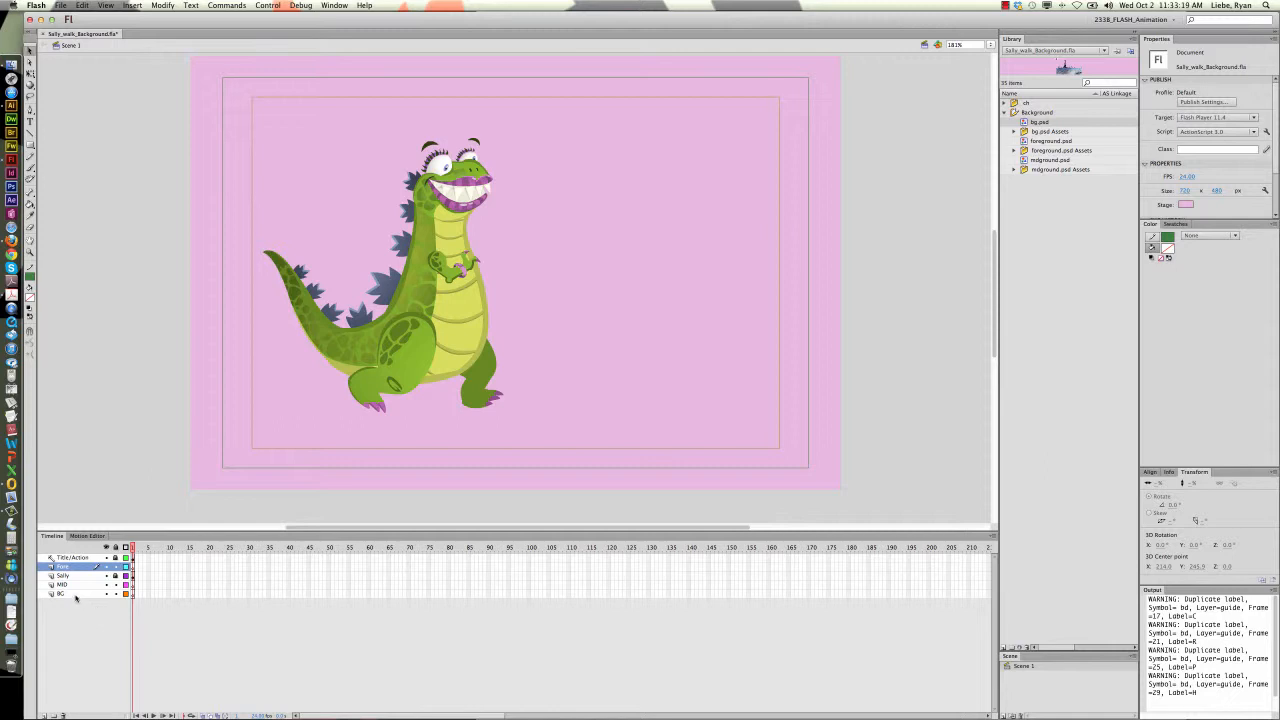
- Place the bg.psd graphic from the library on the stage in the BG layer
left_click(75, 595)
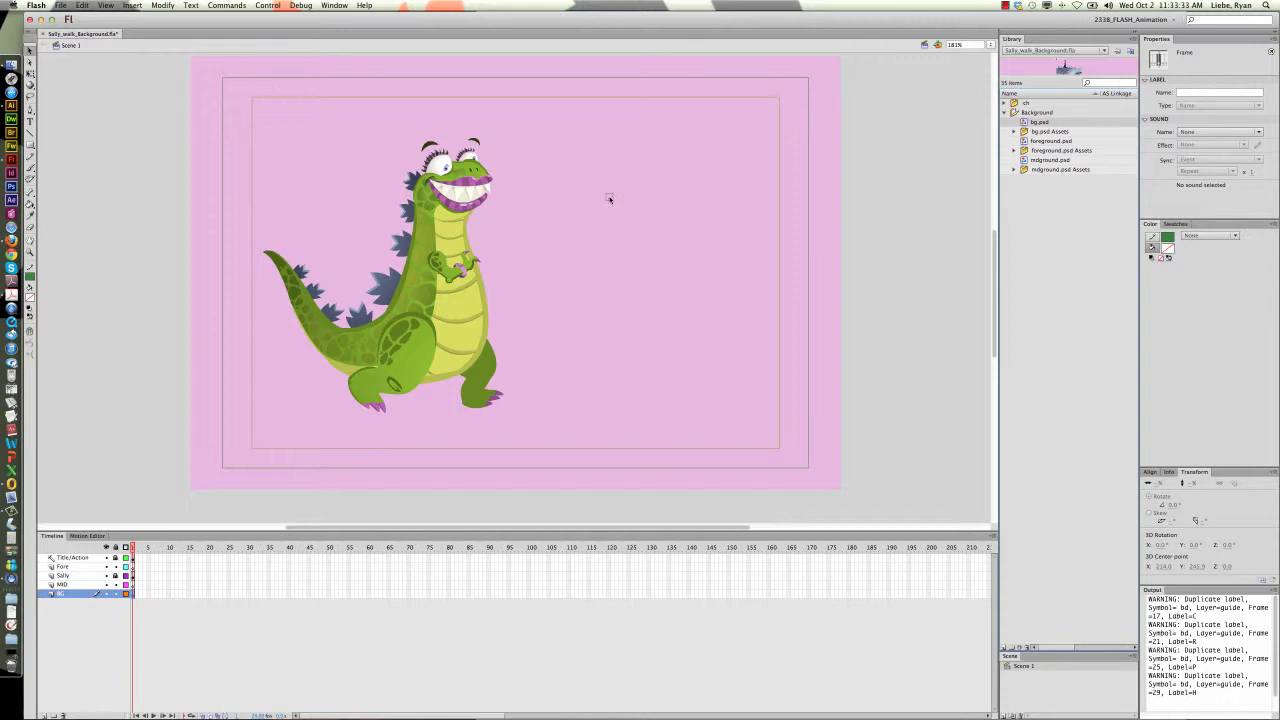
left_click_drag(572, 203, 572, 203)
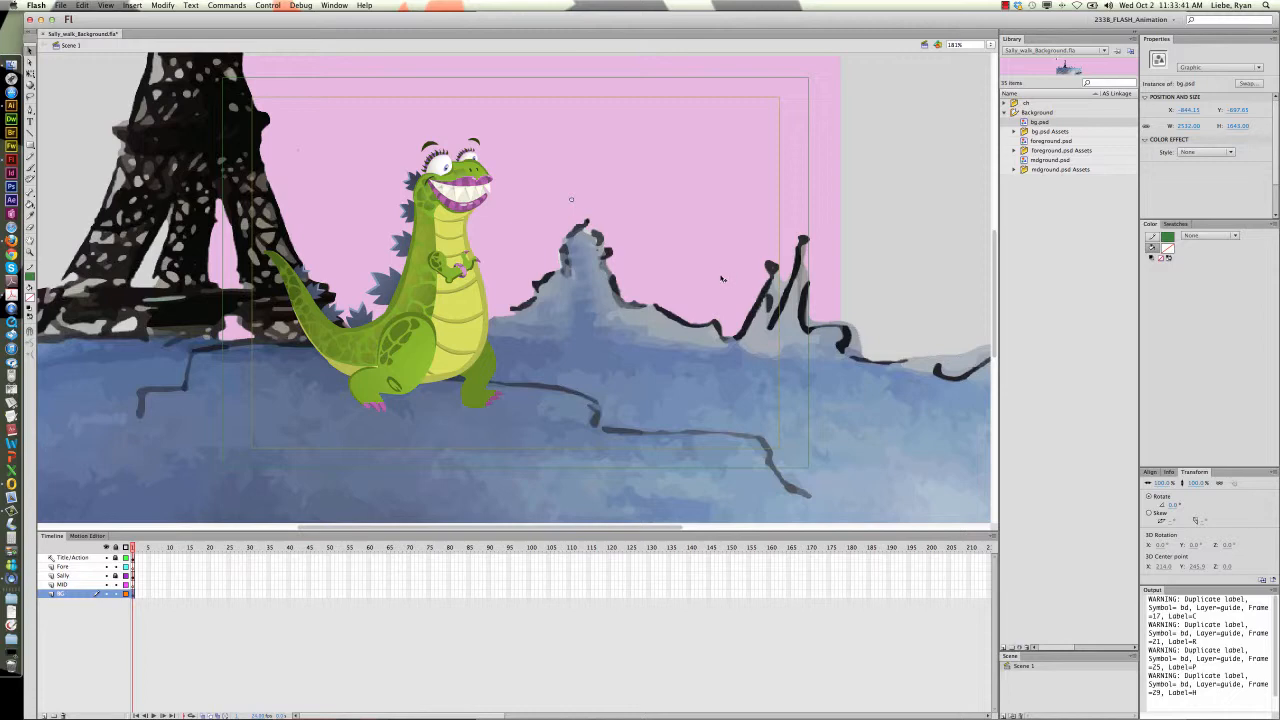
scroll(724, 280, "up", 1)
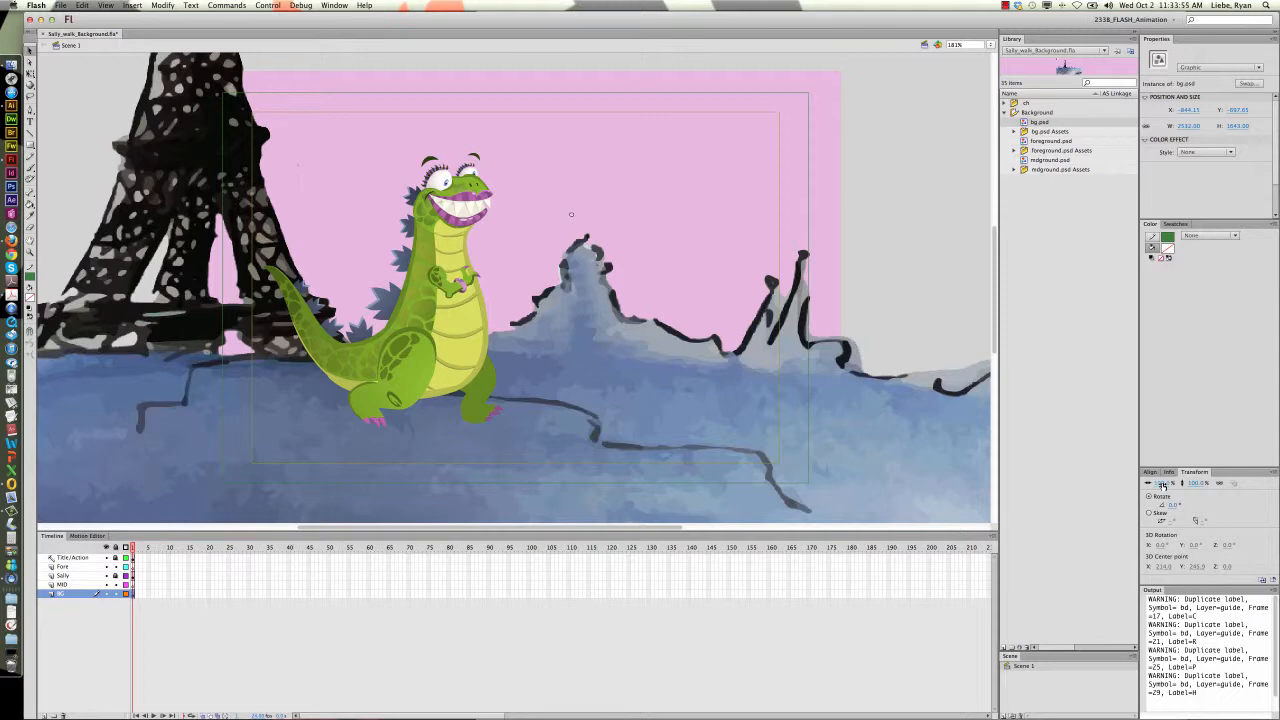
- Scale the bg.psd graphic proportionally to 28% and shift it over the stage so its upper-left corner sits near the stage's left edge
left_click_drag(1163, 486, 1157, 486)
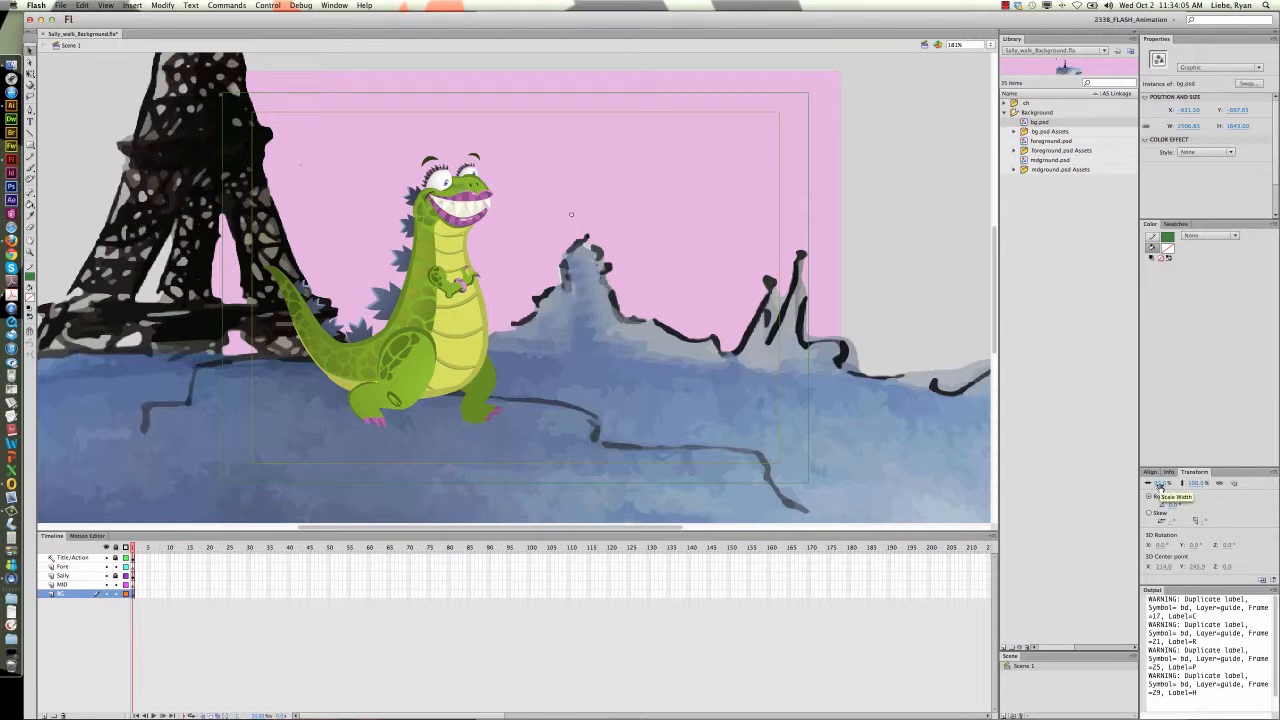
left_click_drag(1158, 484, 1124, 491)
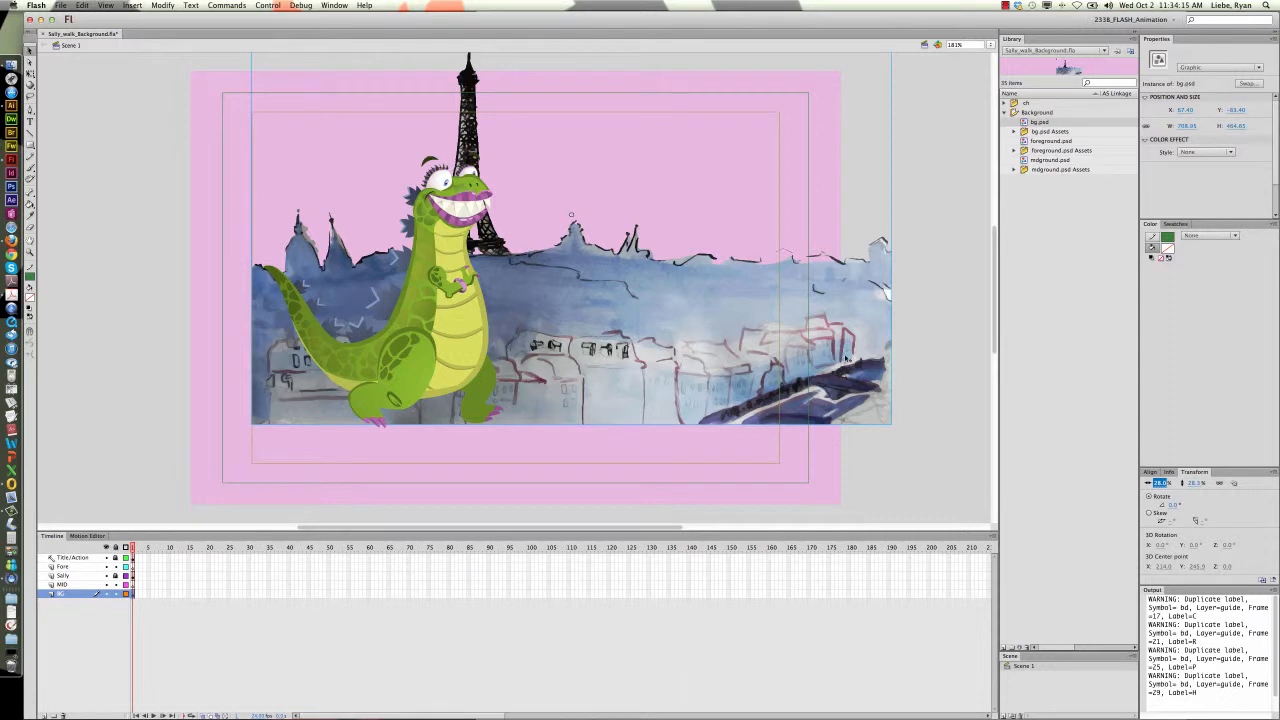
left_click_drag(864, 363, 806, 414)
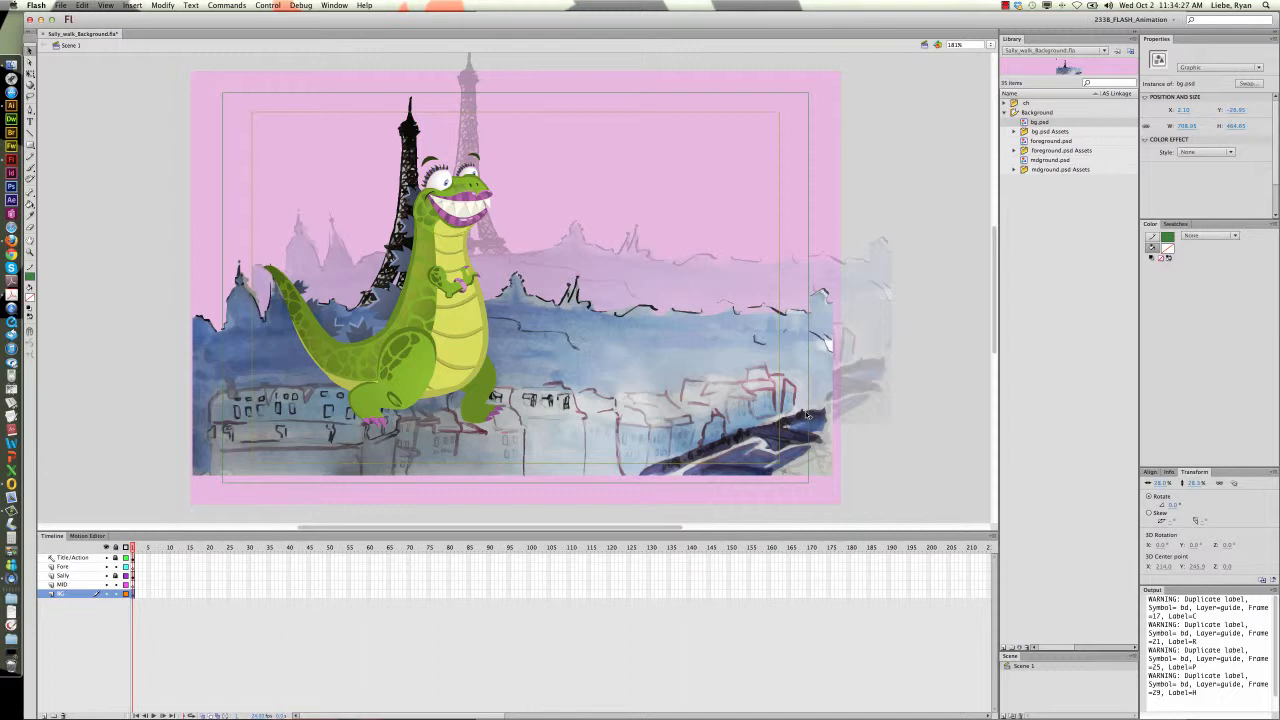
left_click_drag(806, 414, 806, 428)
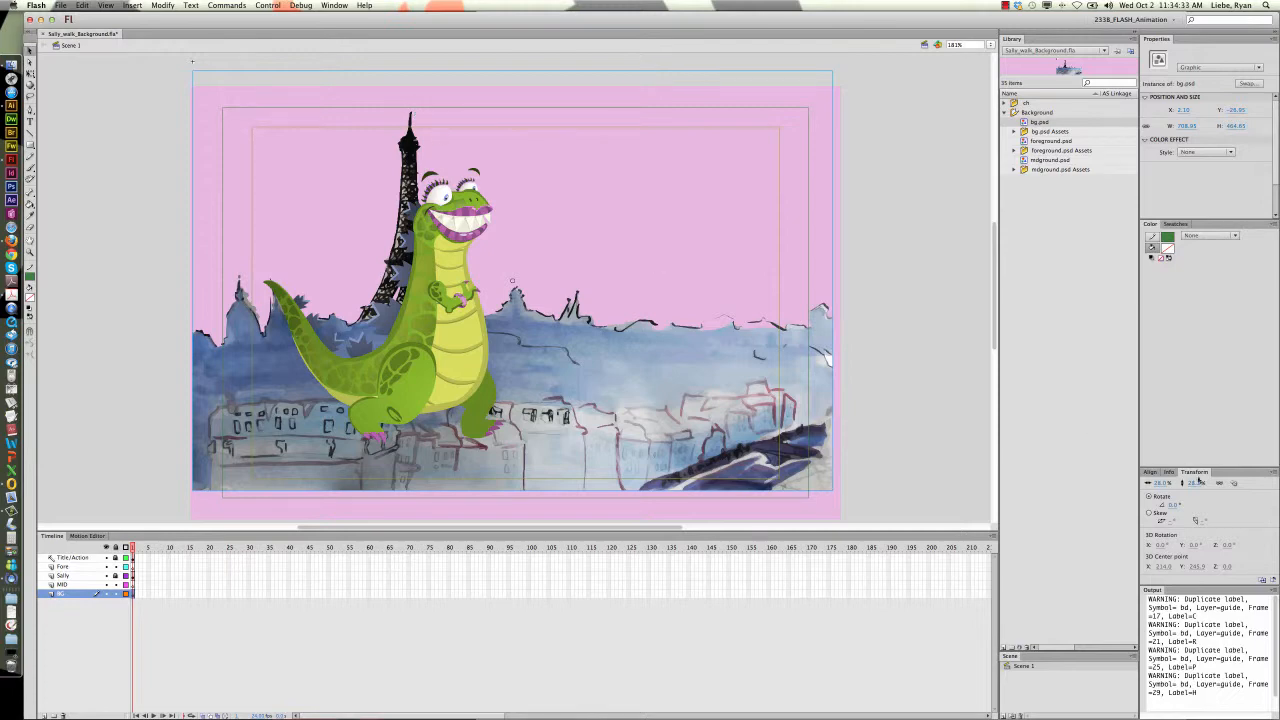
- Set the proportional scale of the bg.psd graphic to 22%
left_click(1156, 483)
type("22")
key("Return")
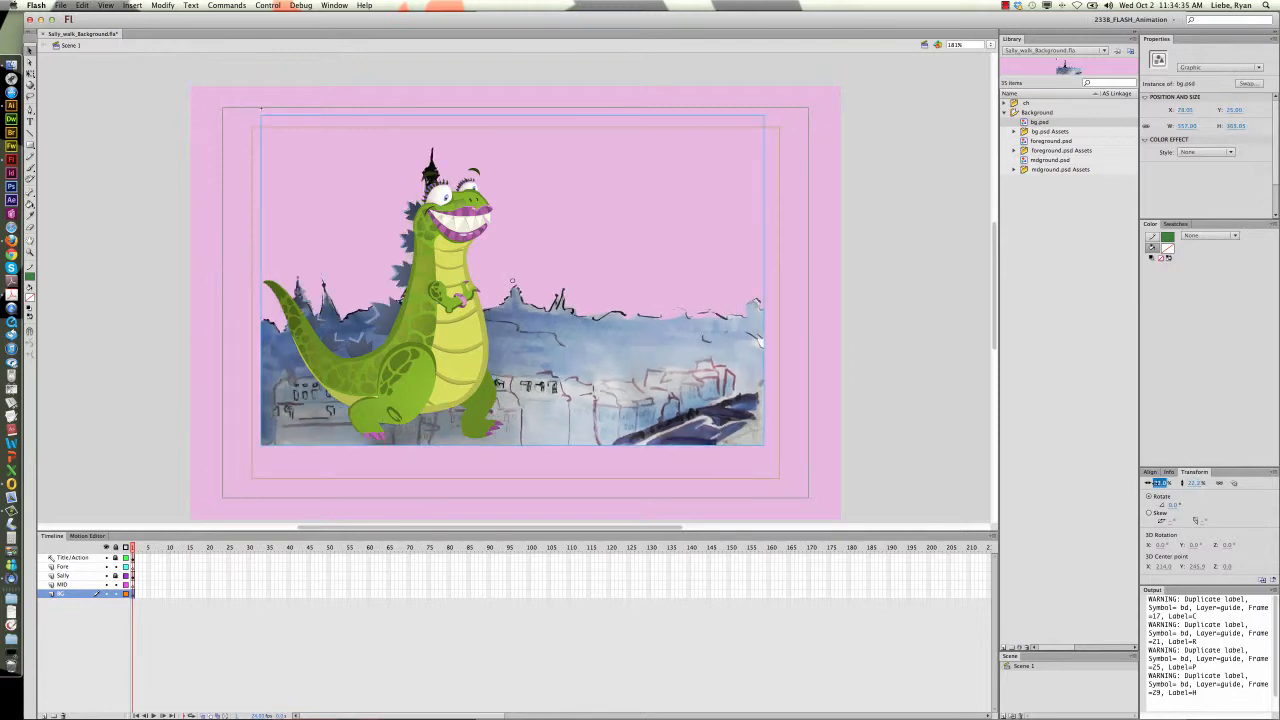
- Set the bg.psd graphic's proportional scale to 23%, shift it up and left to about X 16, and lock the BG layer
left_click_drag(262, 107, 249, 100)
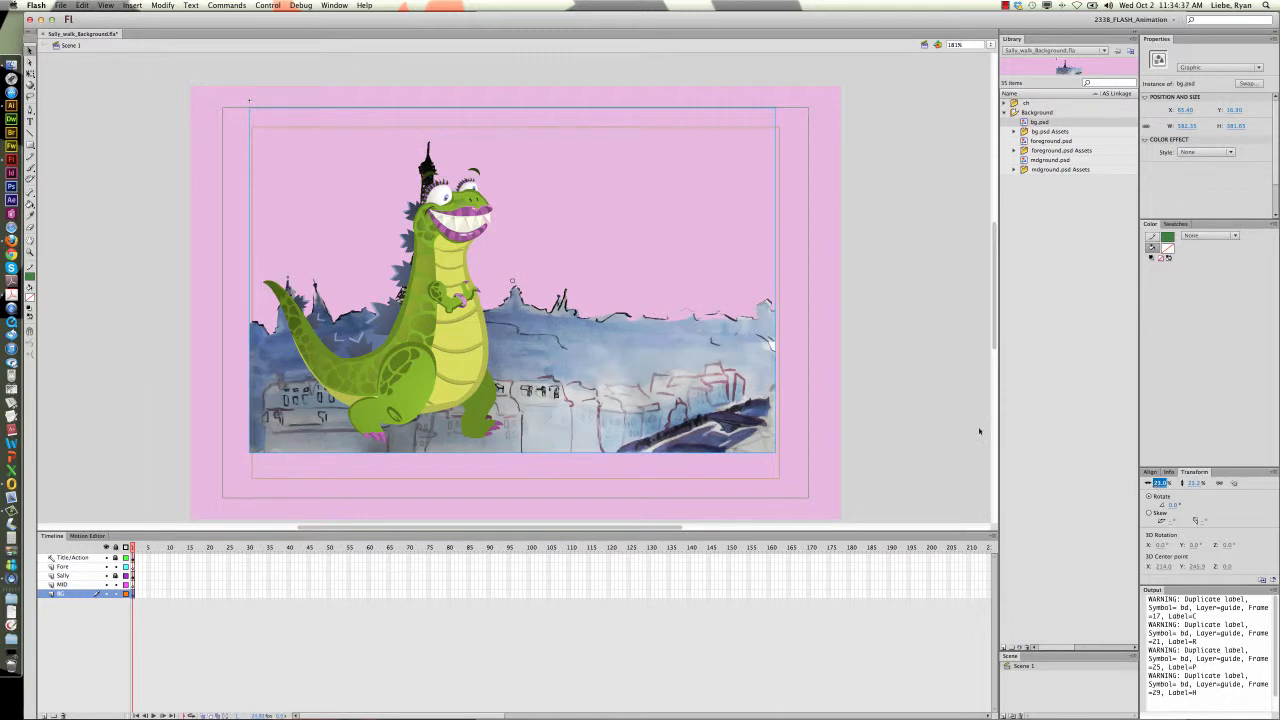
left_click_drag(743, 408, 699, 380)
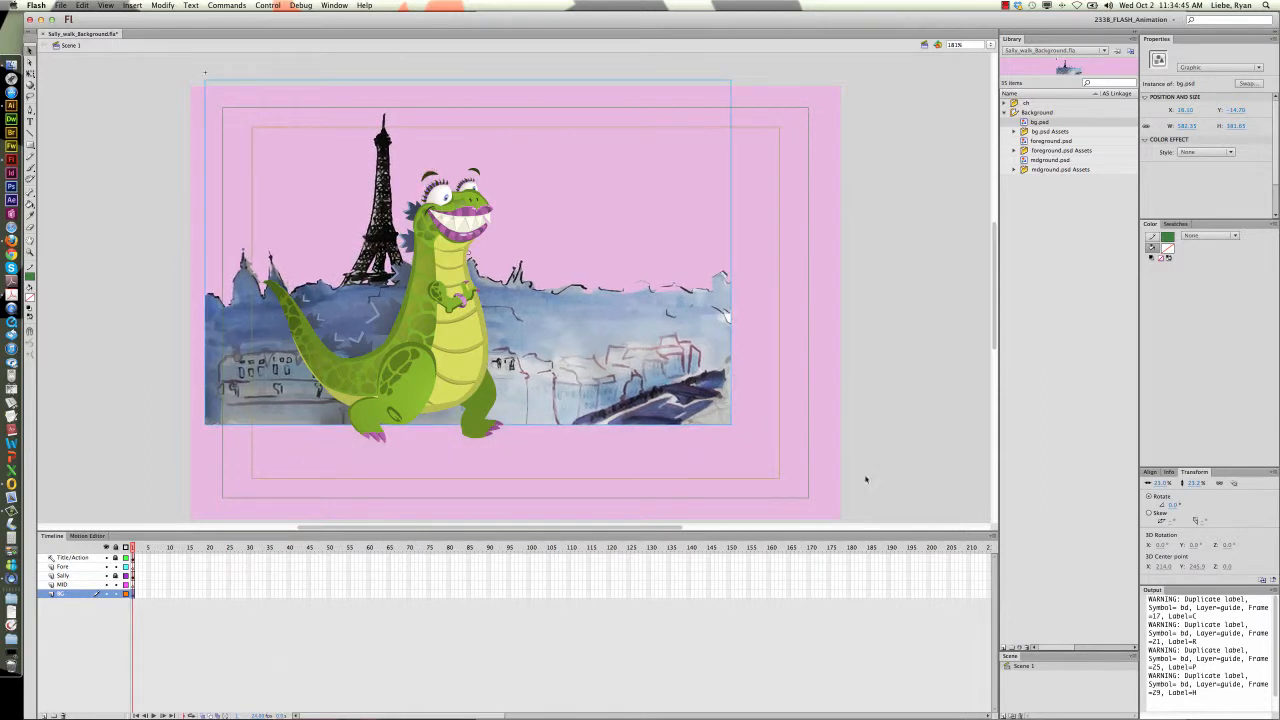
left_click(127, 594)
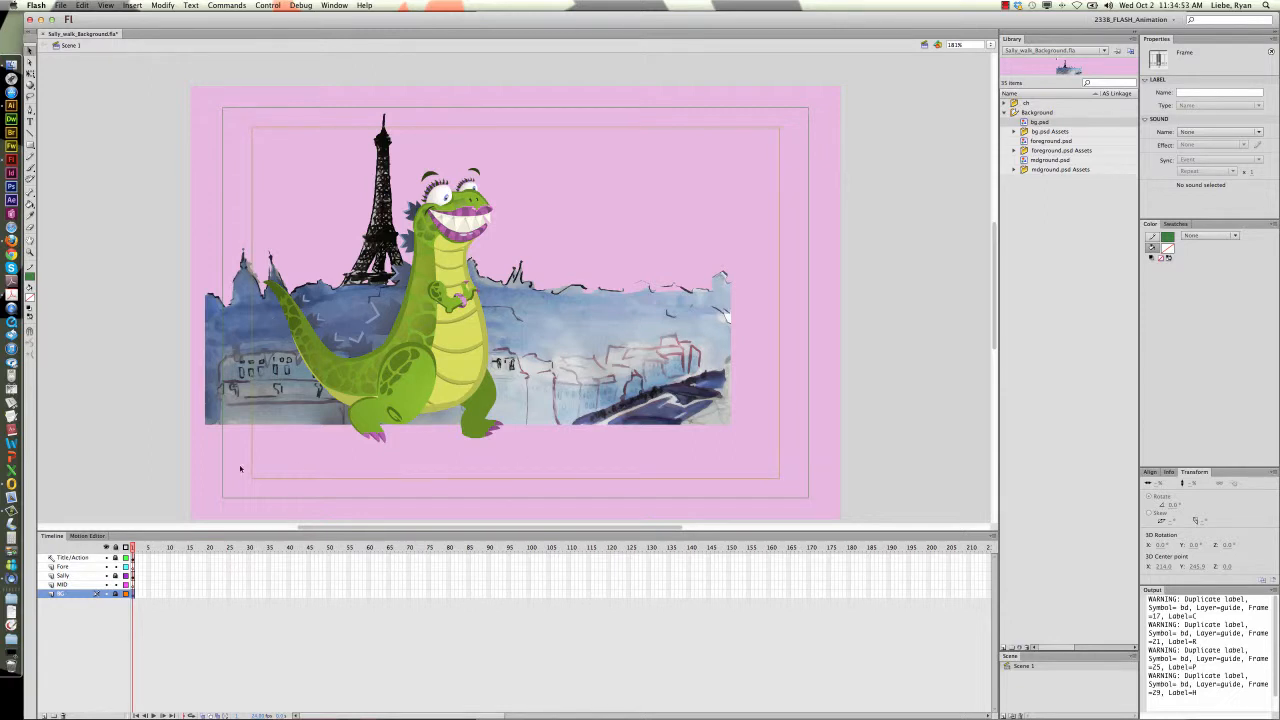
- Place the mdground.psd graphic from the library on the stage in the MID layer
left_click(75, 587)
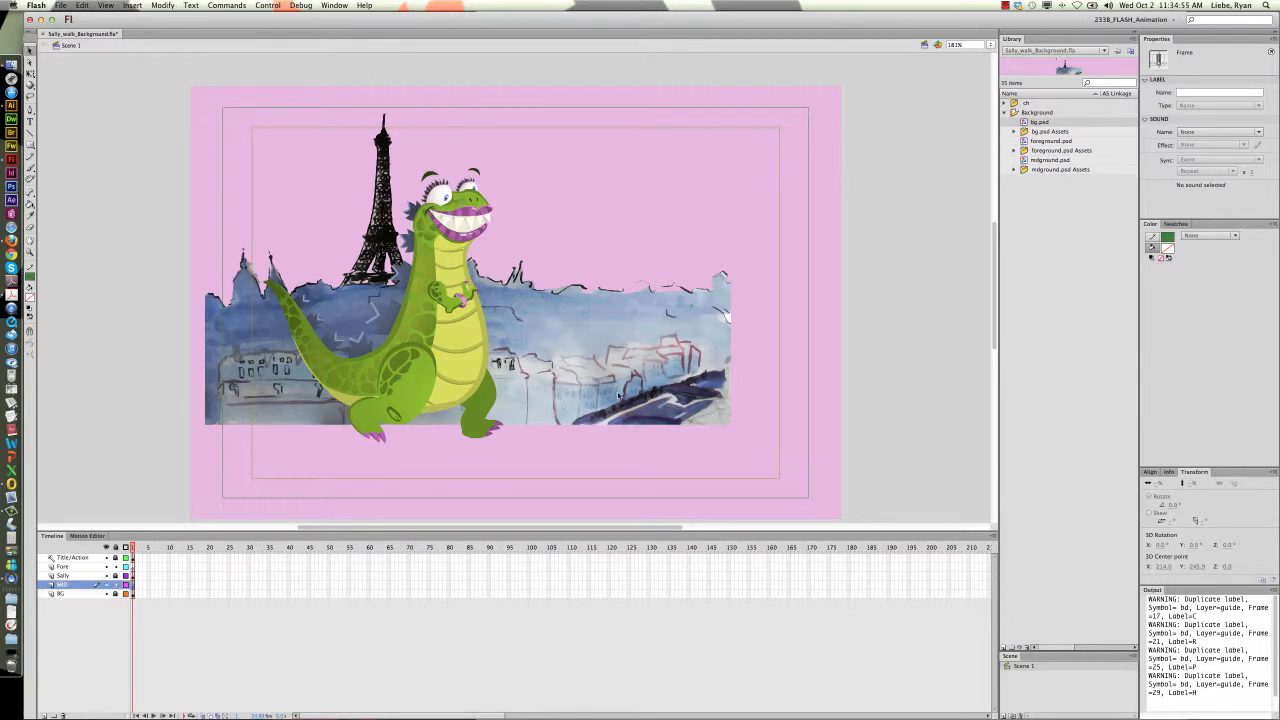
left_click(1047, 161)
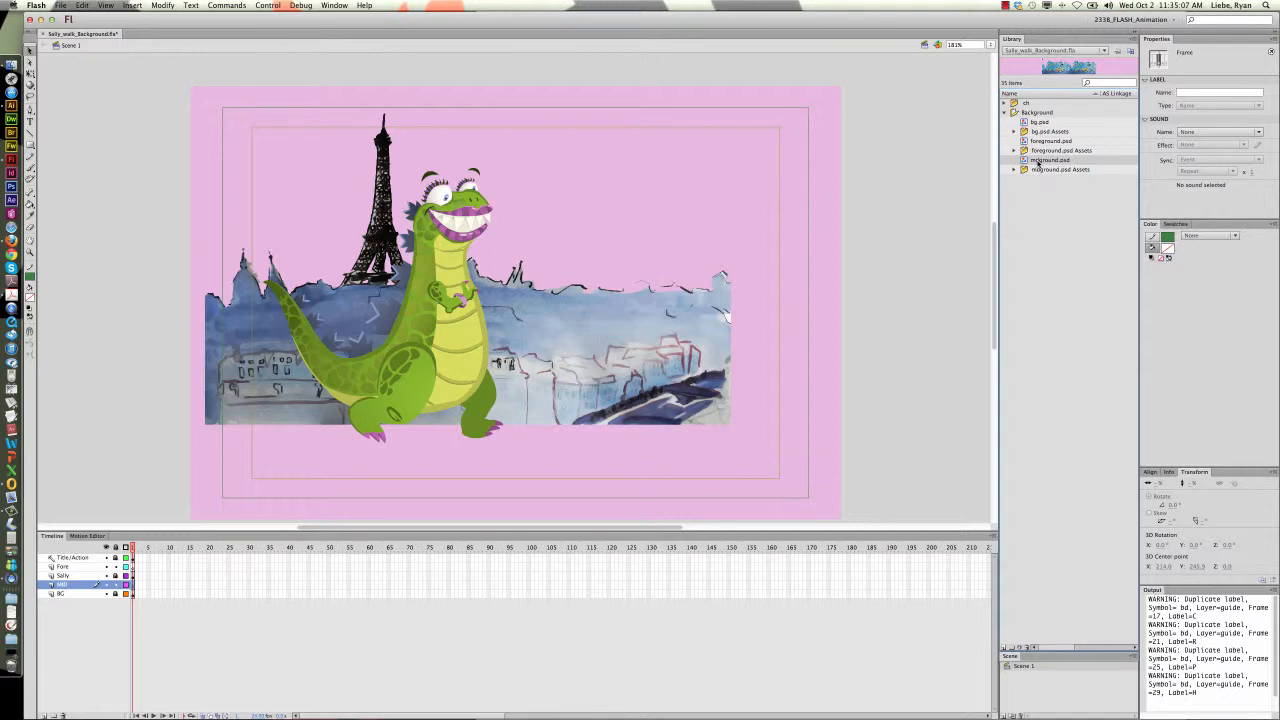
left_click(600, 323)
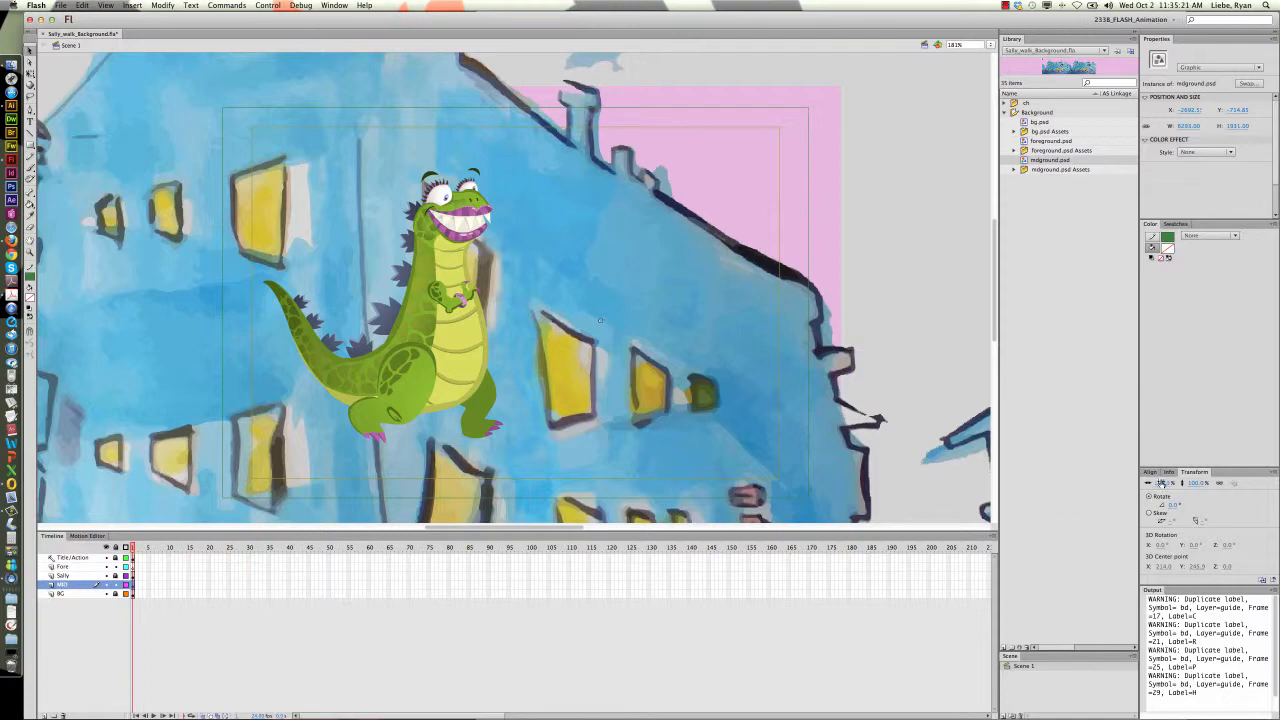
- Scale the mdground.psd graphic proportionally to 17% and shift it left so its upper-left corner sits at about X -640, Y 126
left_click_drag(1162, 483, 1126, 491)
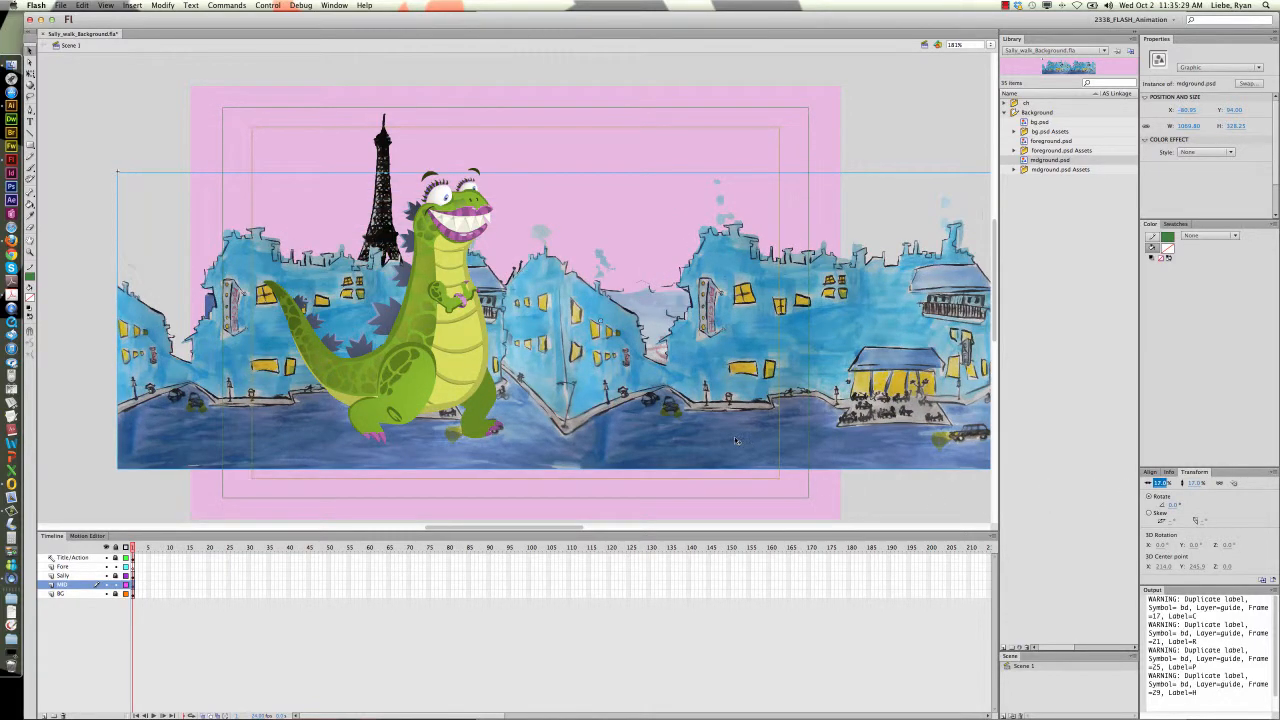
left_click_drag(740, 442, 737, 469)
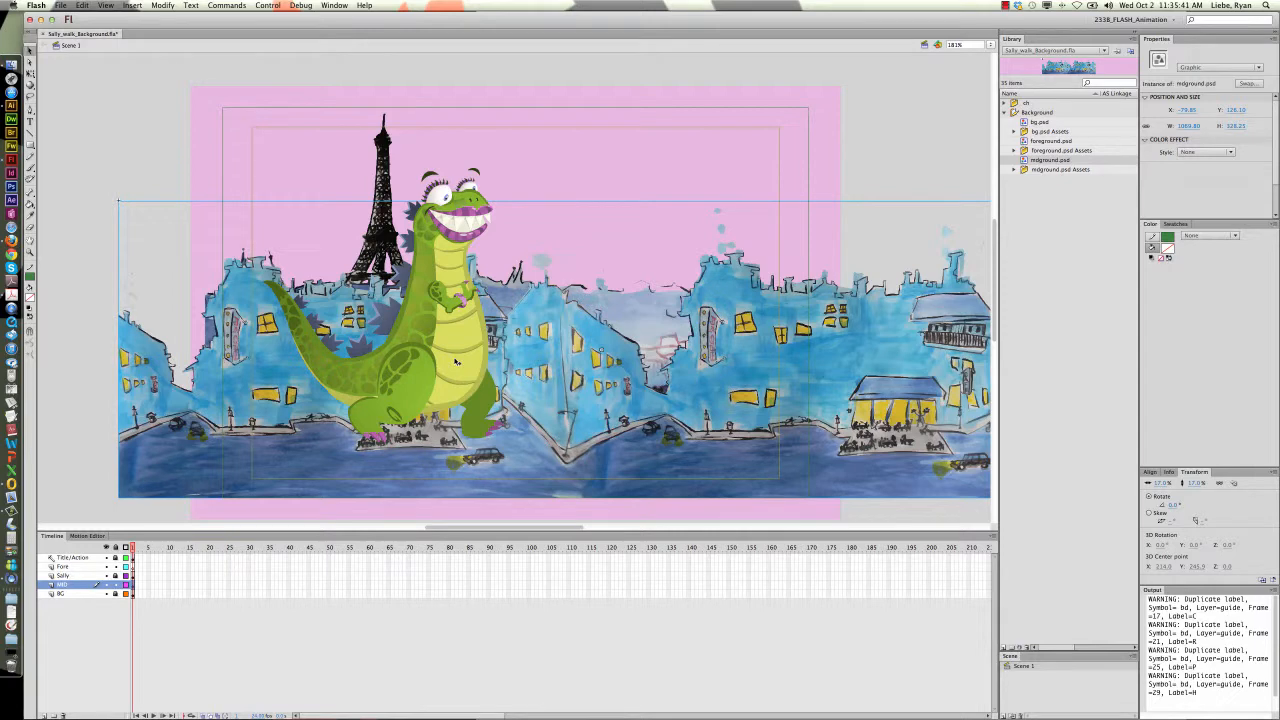
key("z")
left_click(410, 326, "alt")
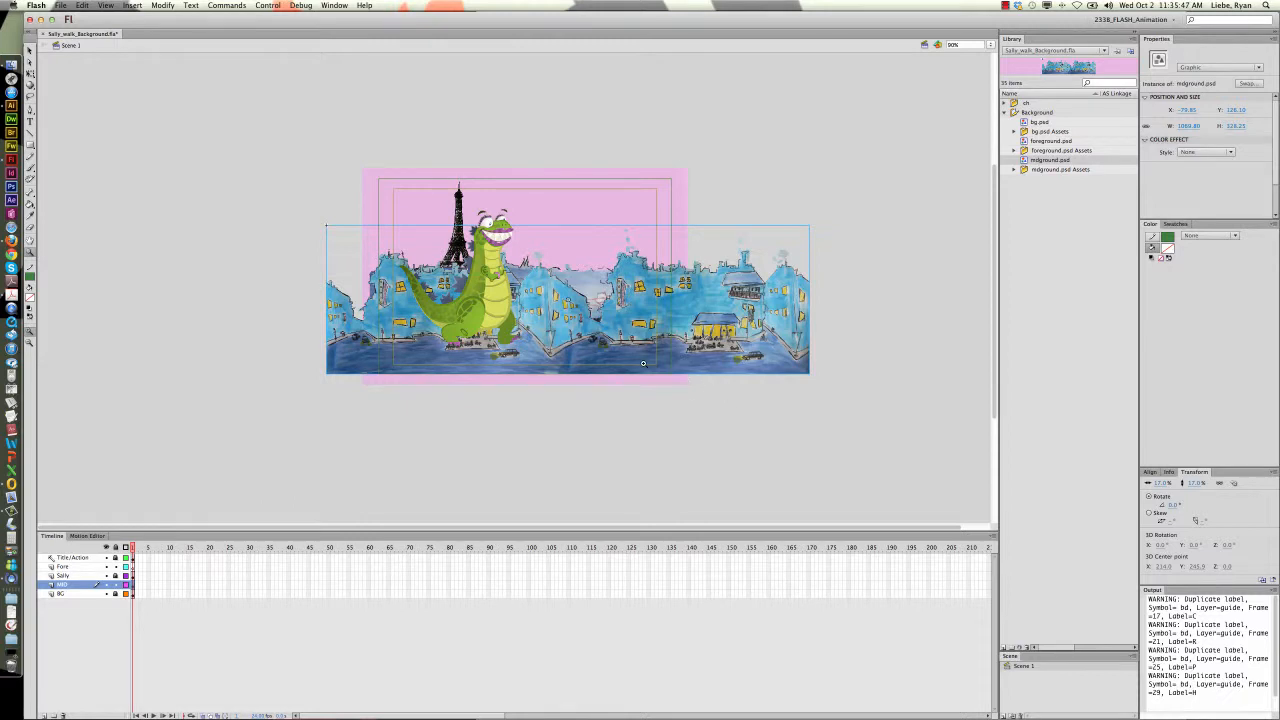
key("v")
left_click_drag(608, 360, 573, 349)
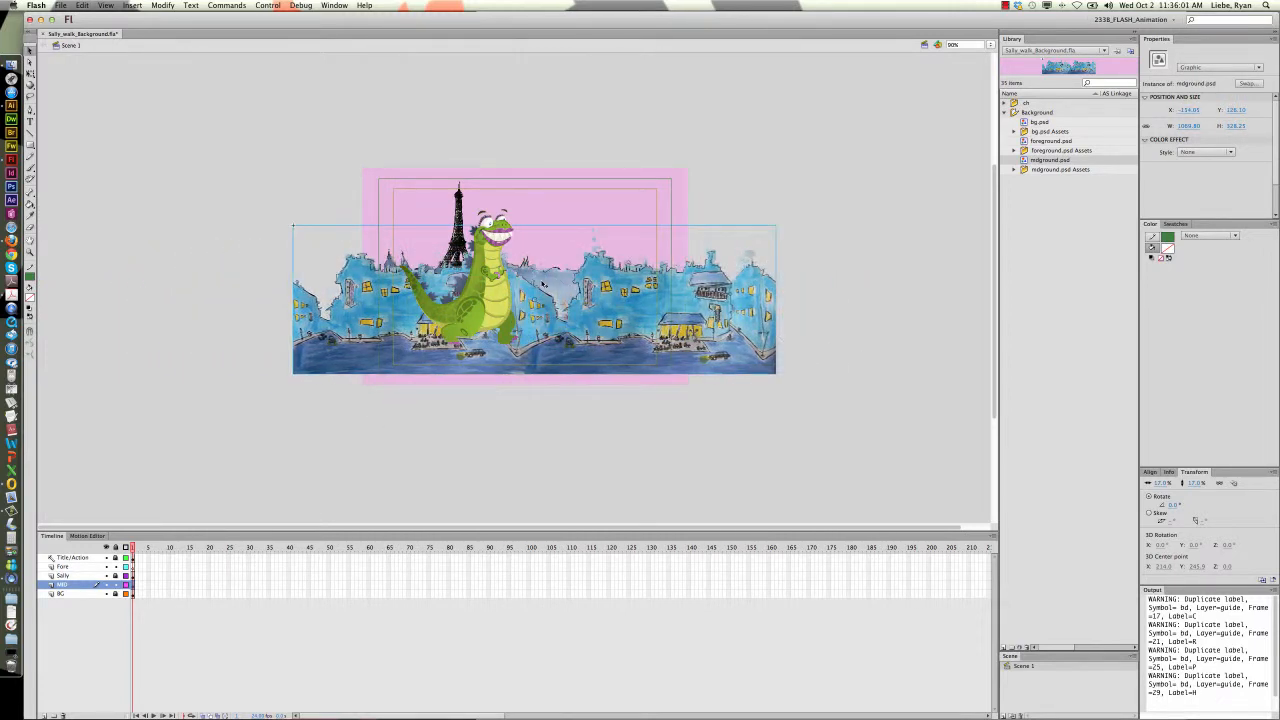
left_click_drag(713, 312, 492, 297)
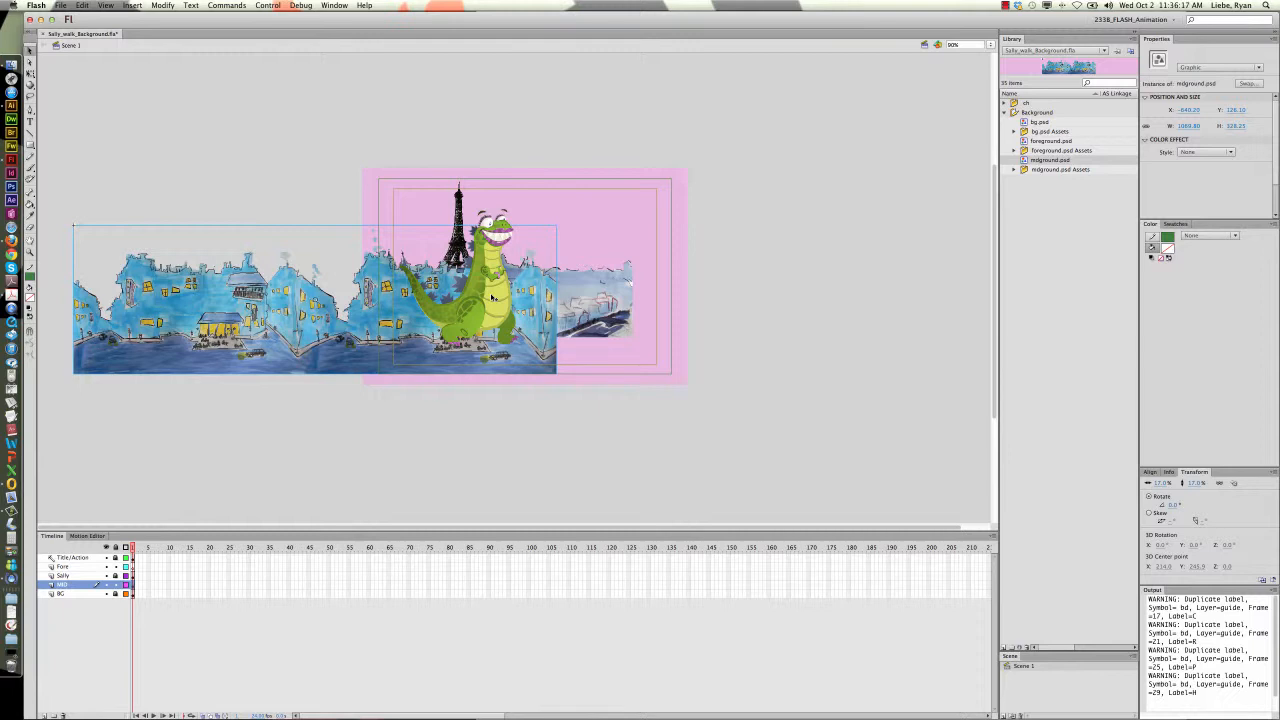
- Duplicate the mdground.psd graphic, set the copy against the original's right edge and stretch it slightly taller upward and downward
key("super+d")
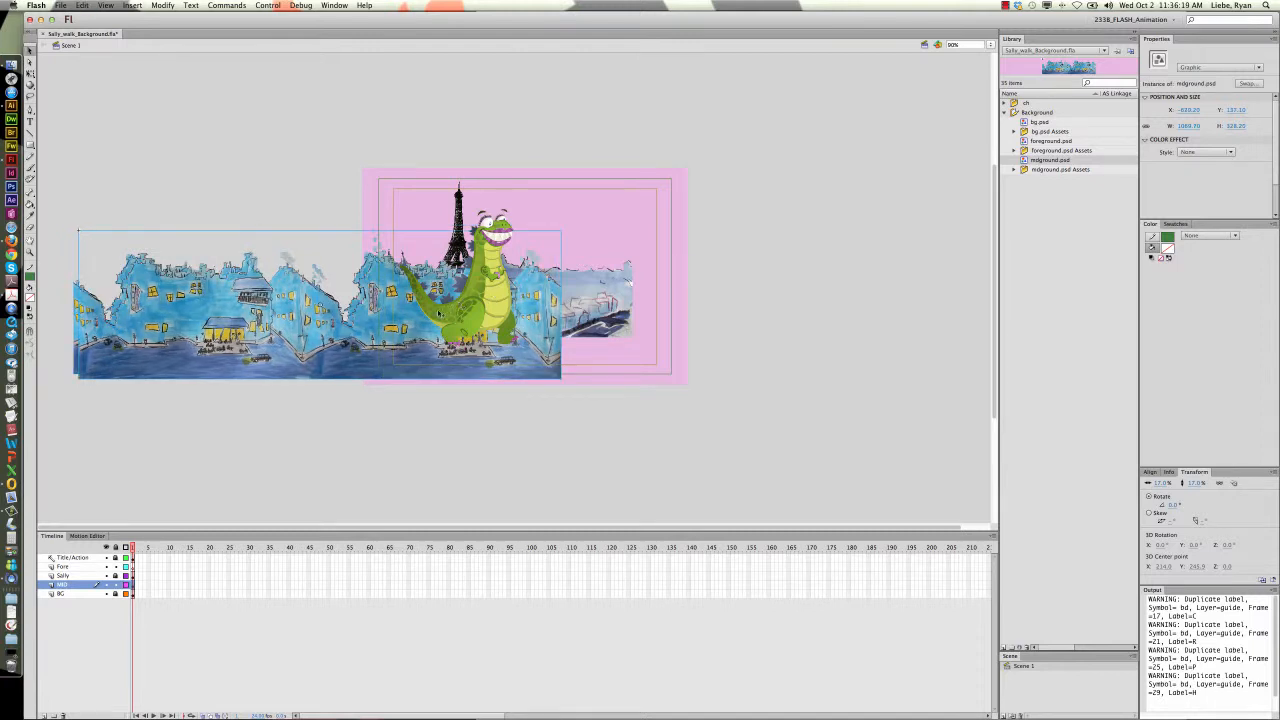
left_click_drag(350, 346, 801, 340)
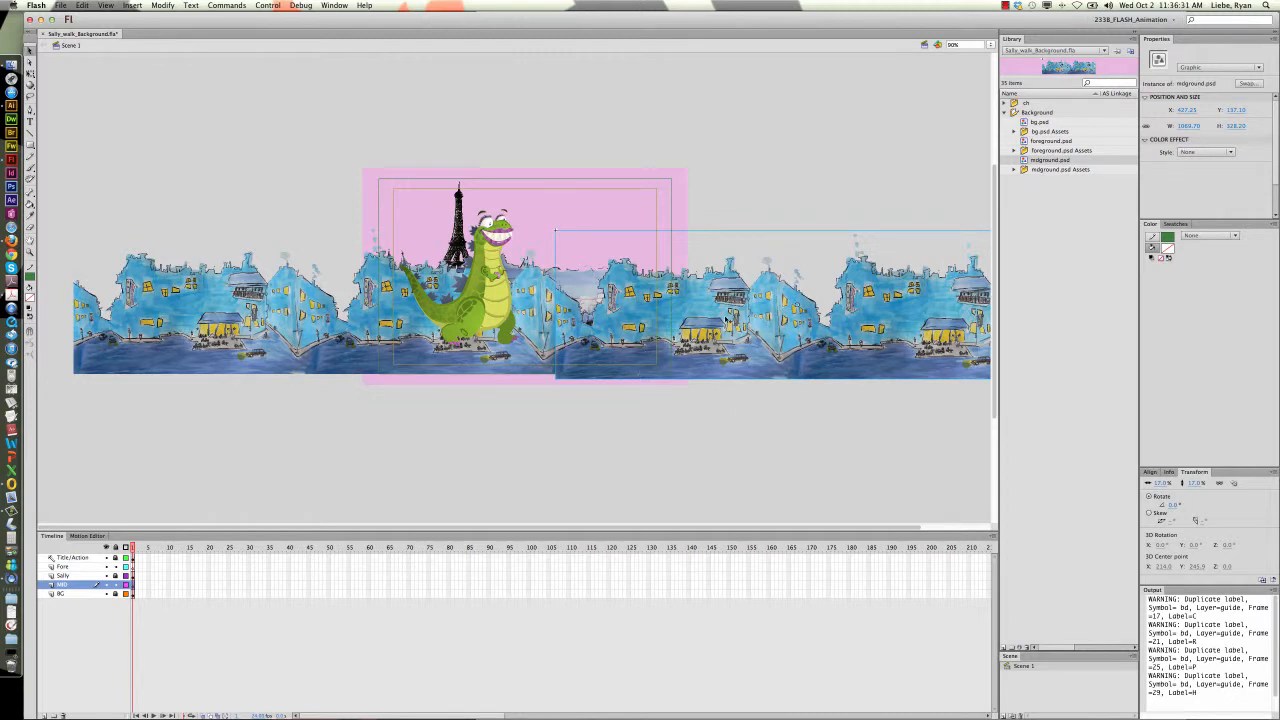
key("q")
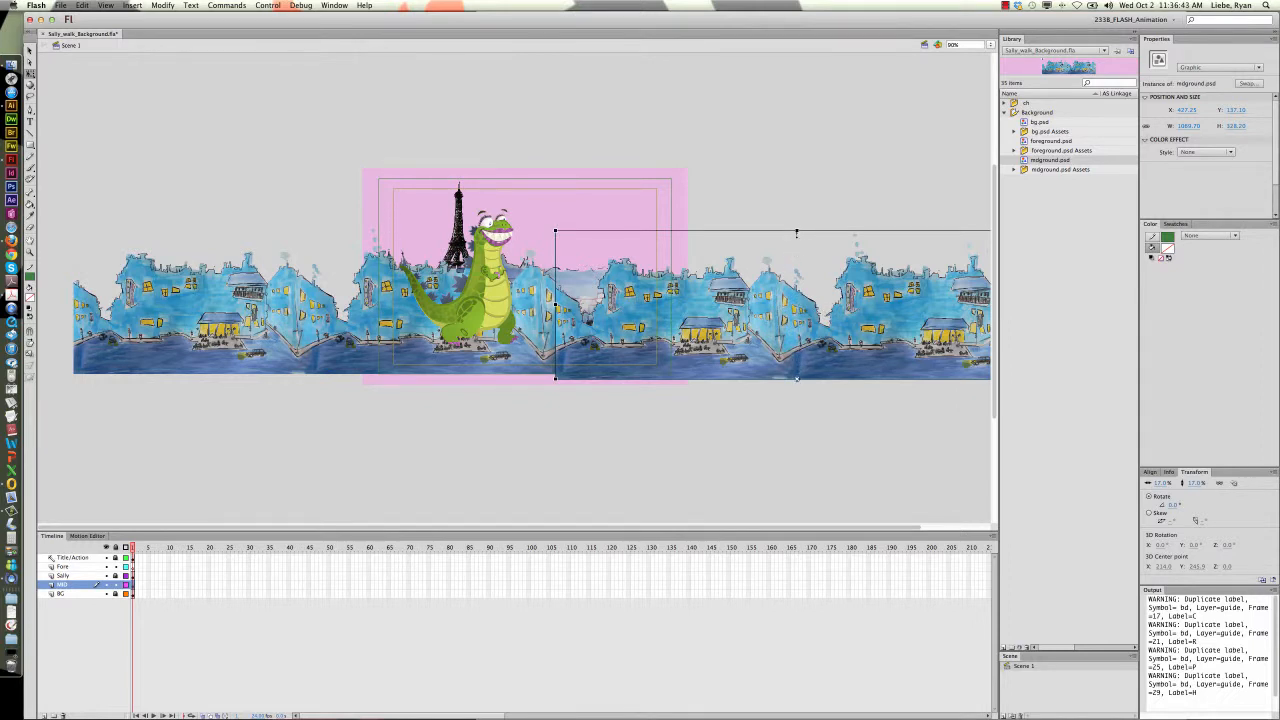
left_click_drag(797, 231, 797, 220)
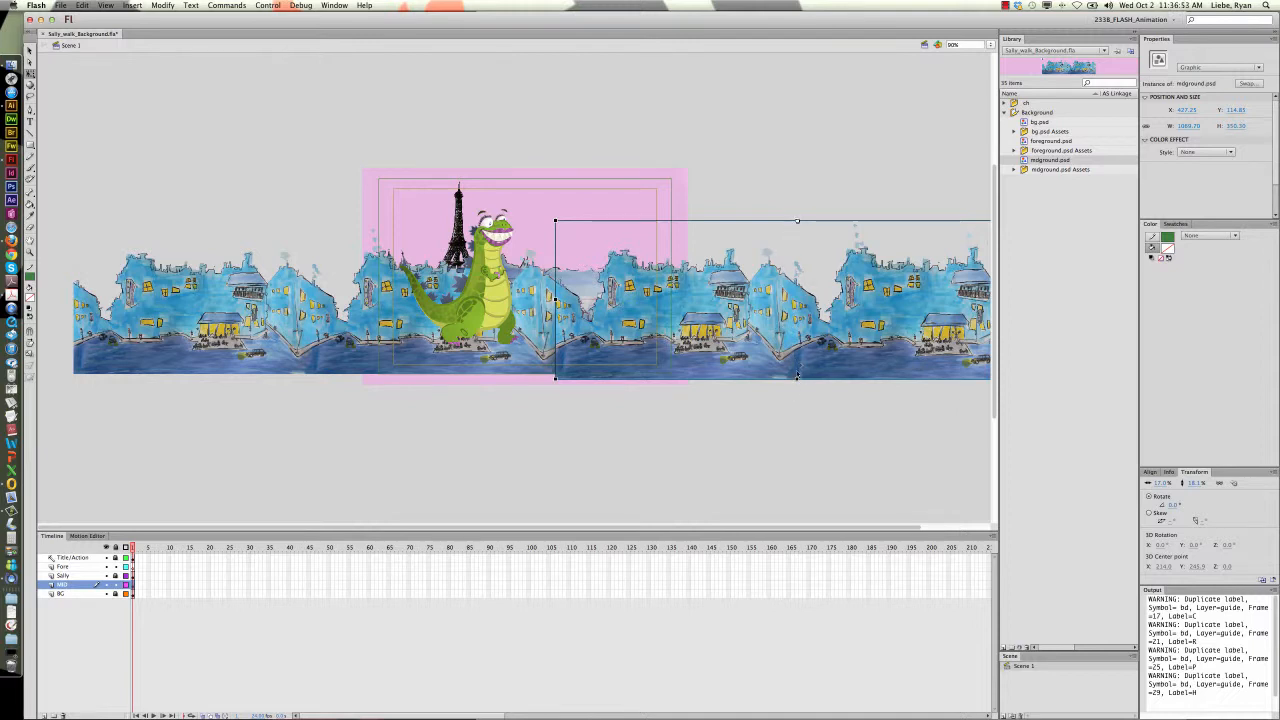
left_click_drag(797, 380, 797, 384)
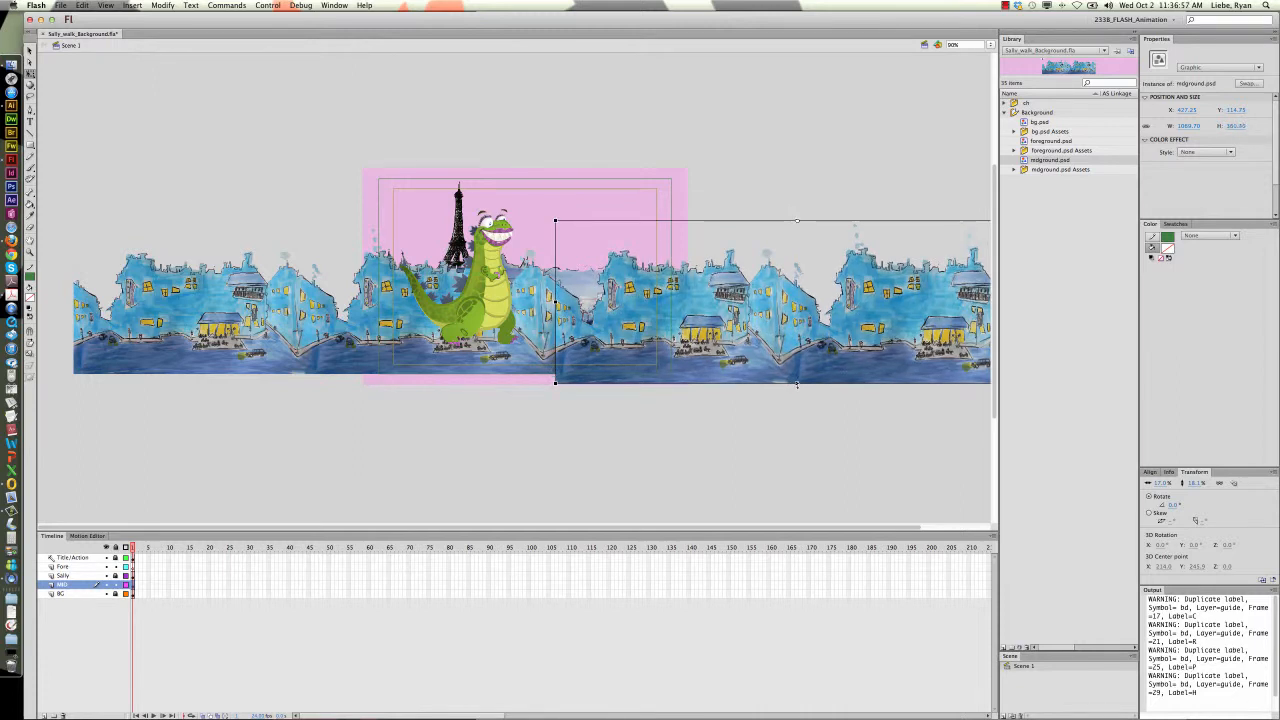
left_click(775, 418)
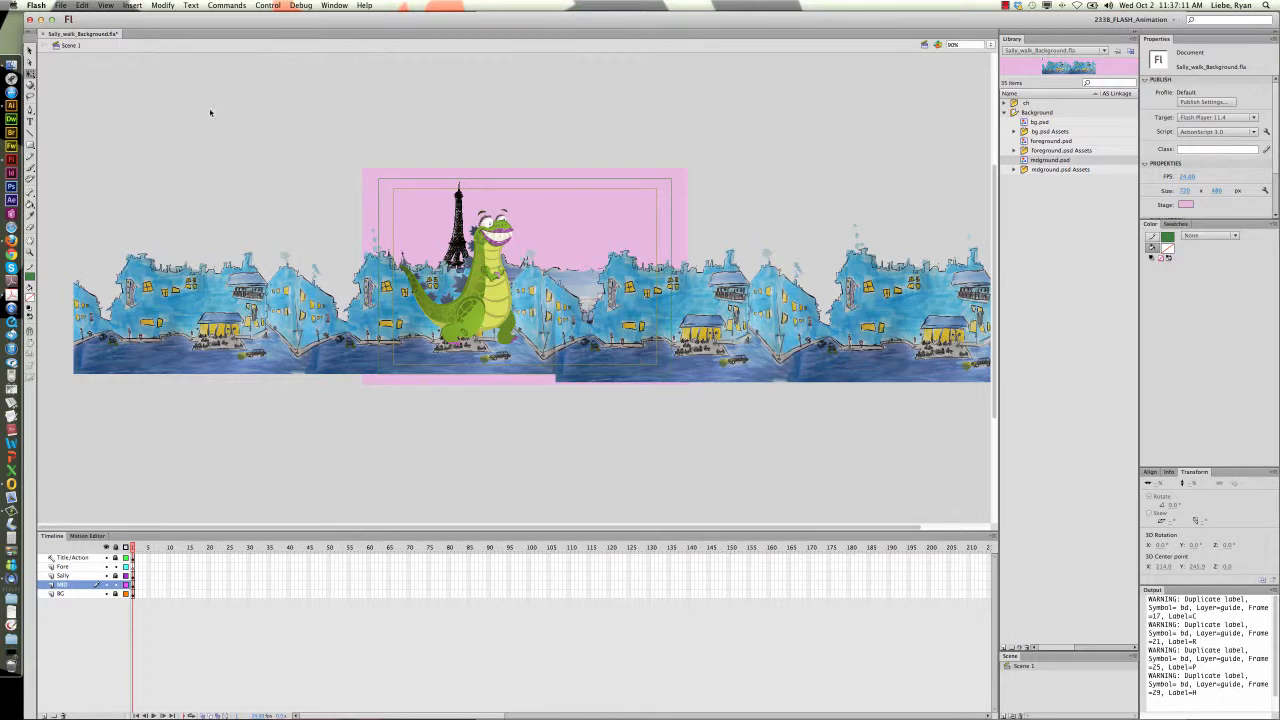
- Group the two adjoining mdground.psd graphics
left_click(30, 50)
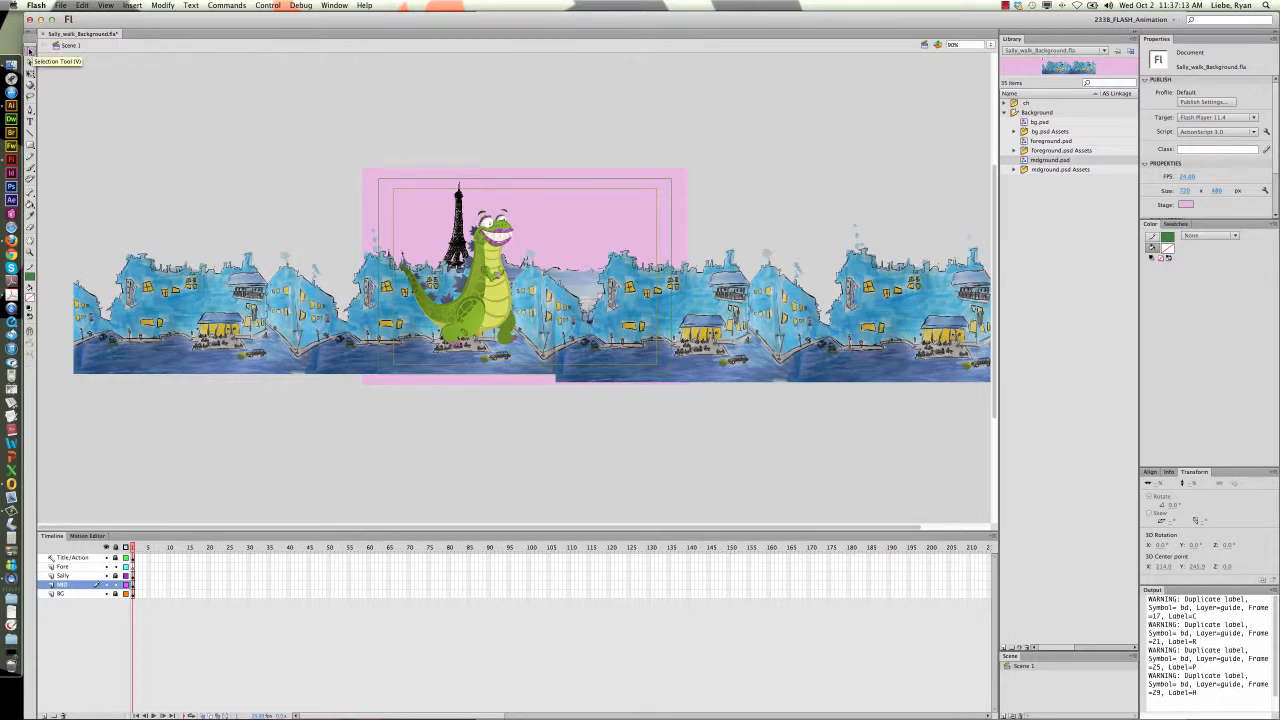
left_click(342, 336)
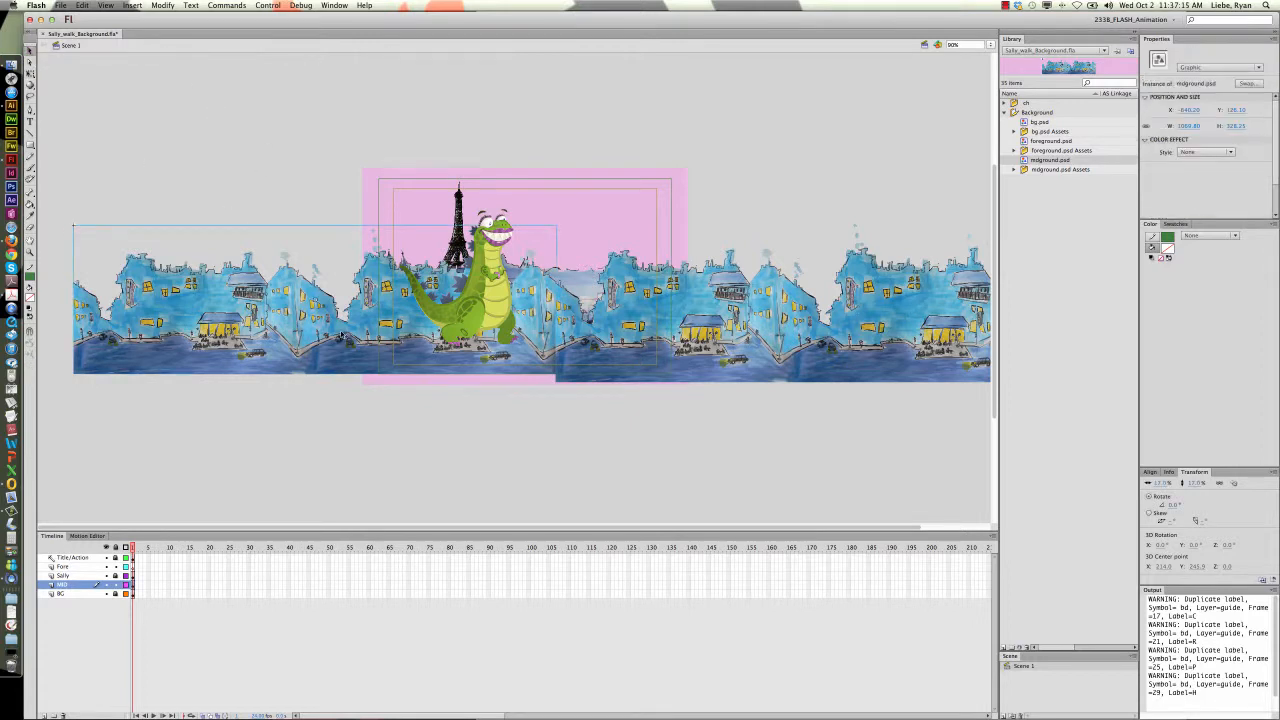
left_click(733, 342, "shift")
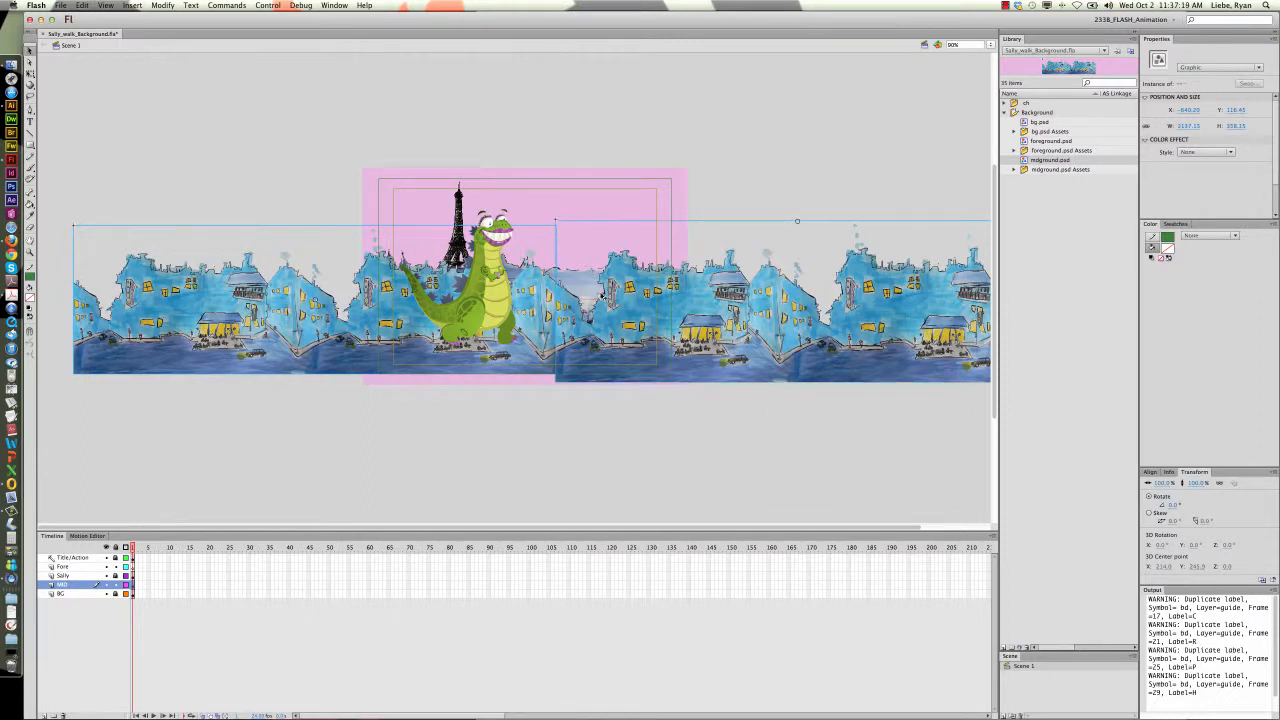
left_click(163, 6)
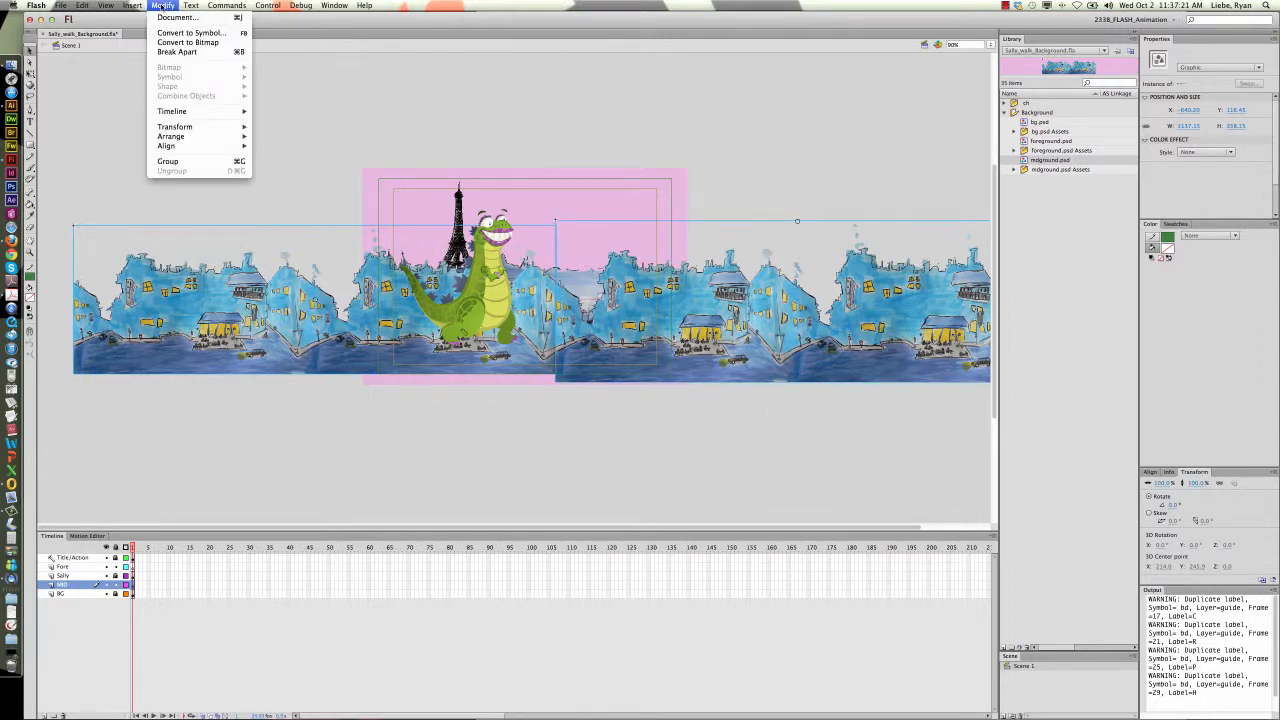
left_click(197, 162)
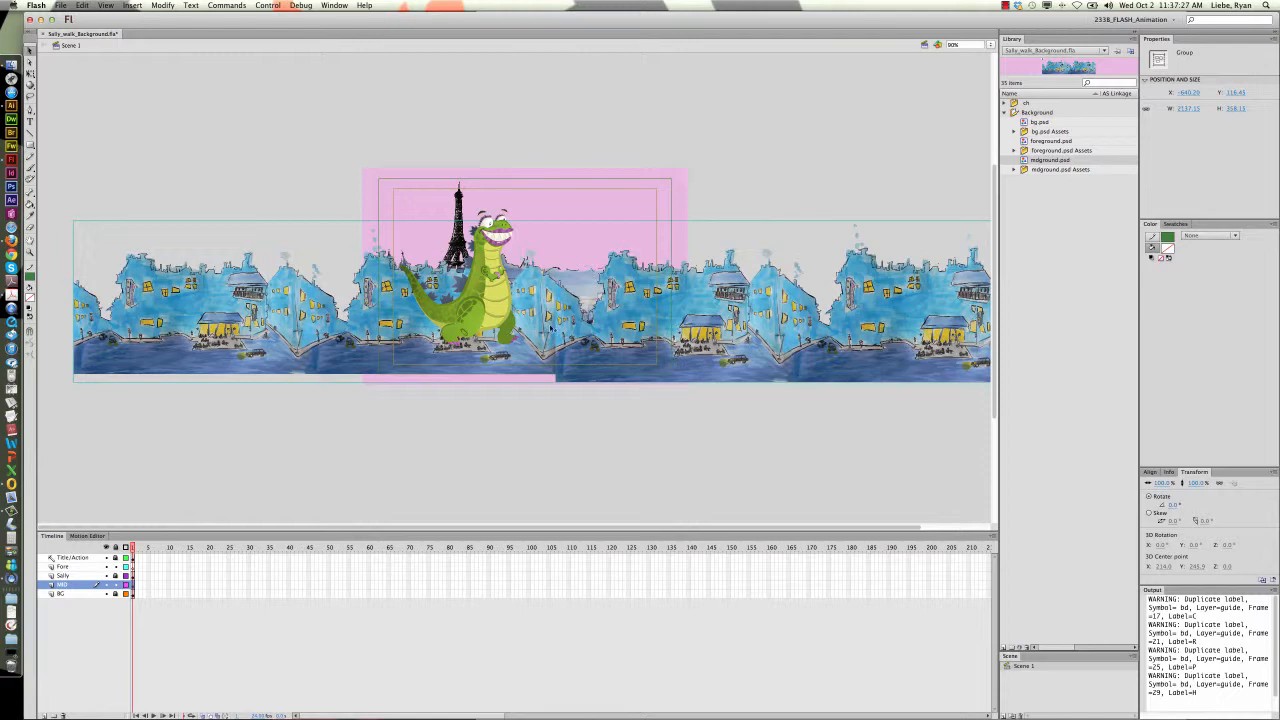
- Move the midground group so its left edge meets the stage's left edge, and lock the MID layer
left_click_drag(539, 328, 825, 318)
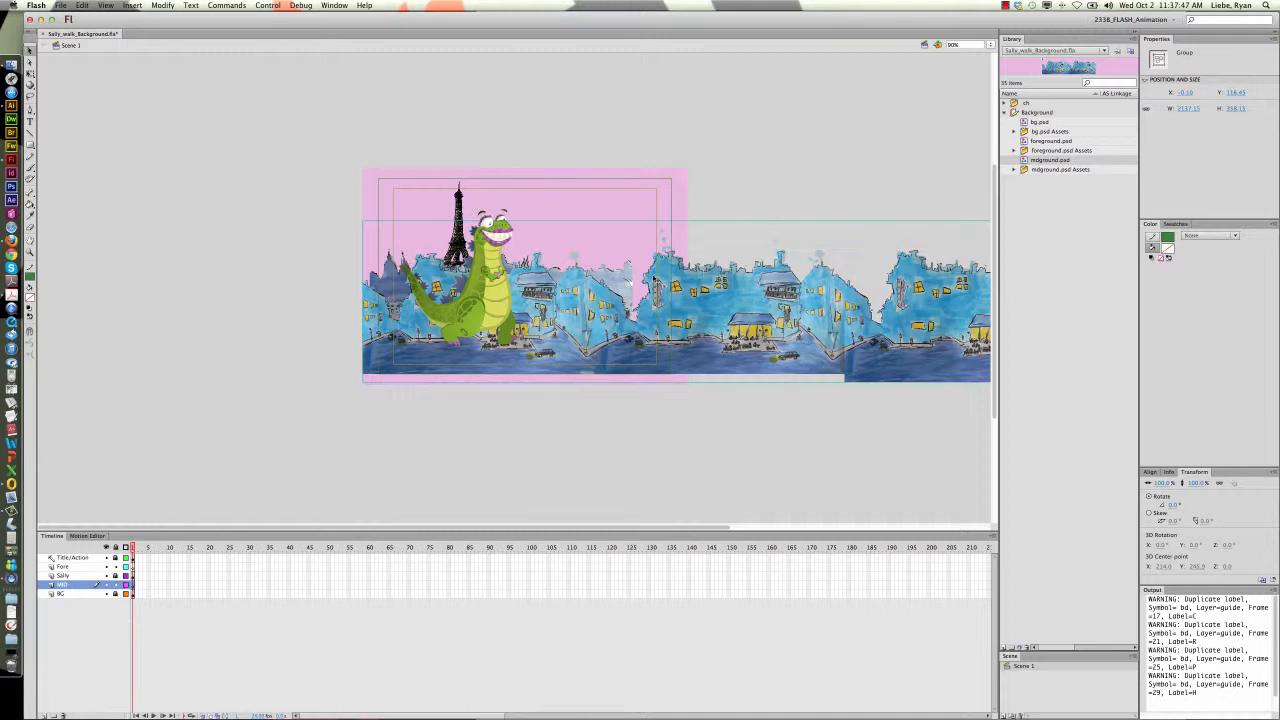
left_click(117, 589)
- Scale the bg.psd graphic in the BG layer proportionally to 27% and align its left edge with the stage's left edge
left_click(80, 594)
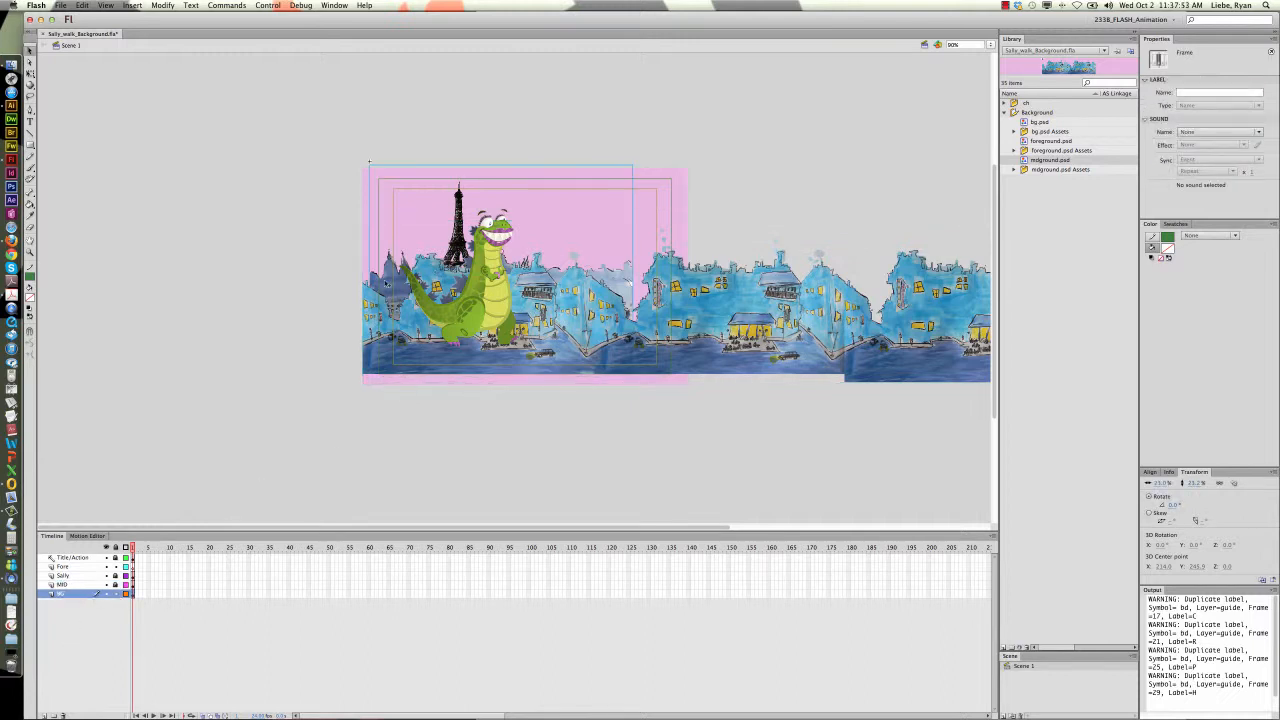
left_click(387, 285)
left_click_drag(387, 285, 368, 298)
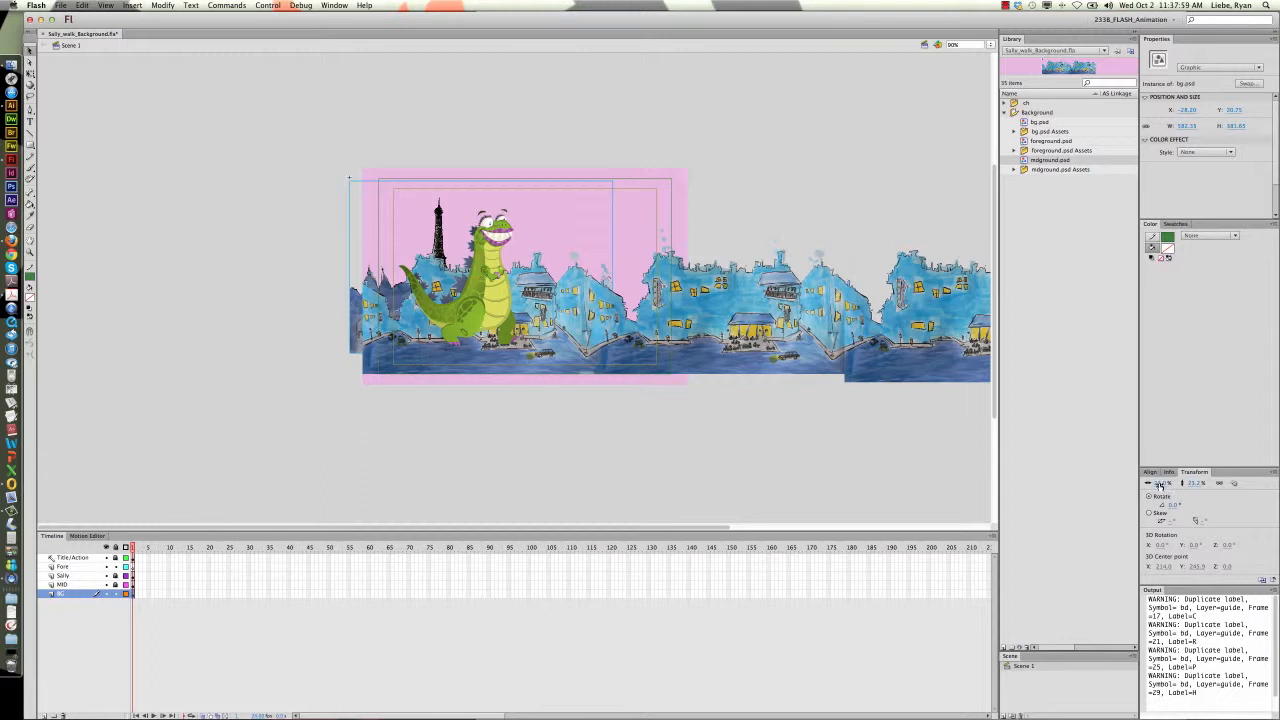
left_click_drag(1156, 483, 752, 514)
left_click_drag(355, 356, 411, 356)
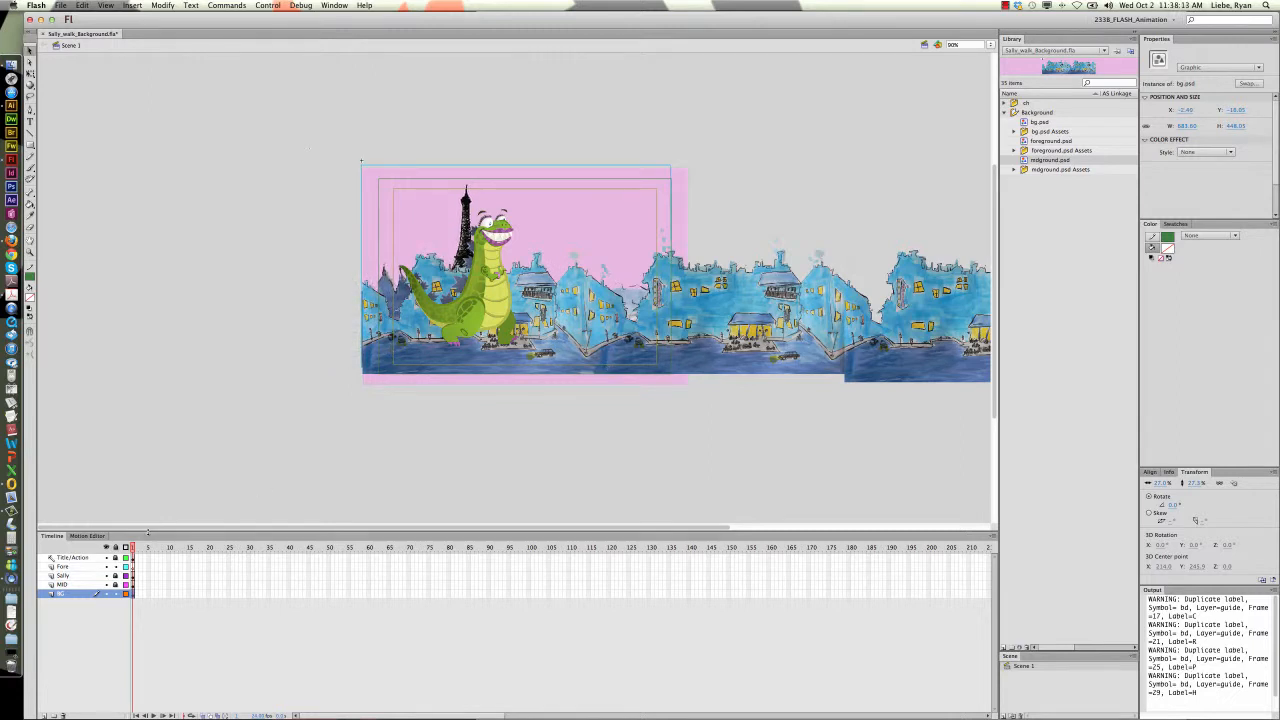
- Unlock the MID layer and shift the midground group horizontally so its left edge sits at about X -450
left_click(632, 479)
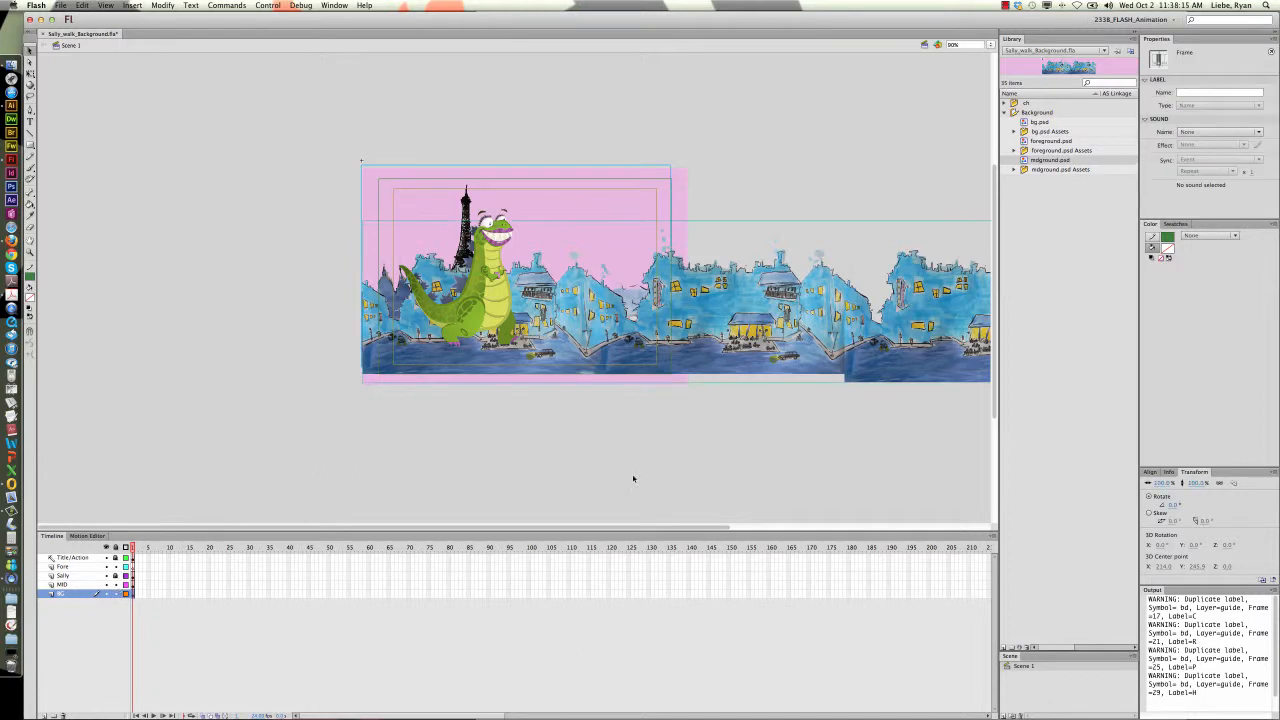
left_click(819, 347)
left_click(809, 403)
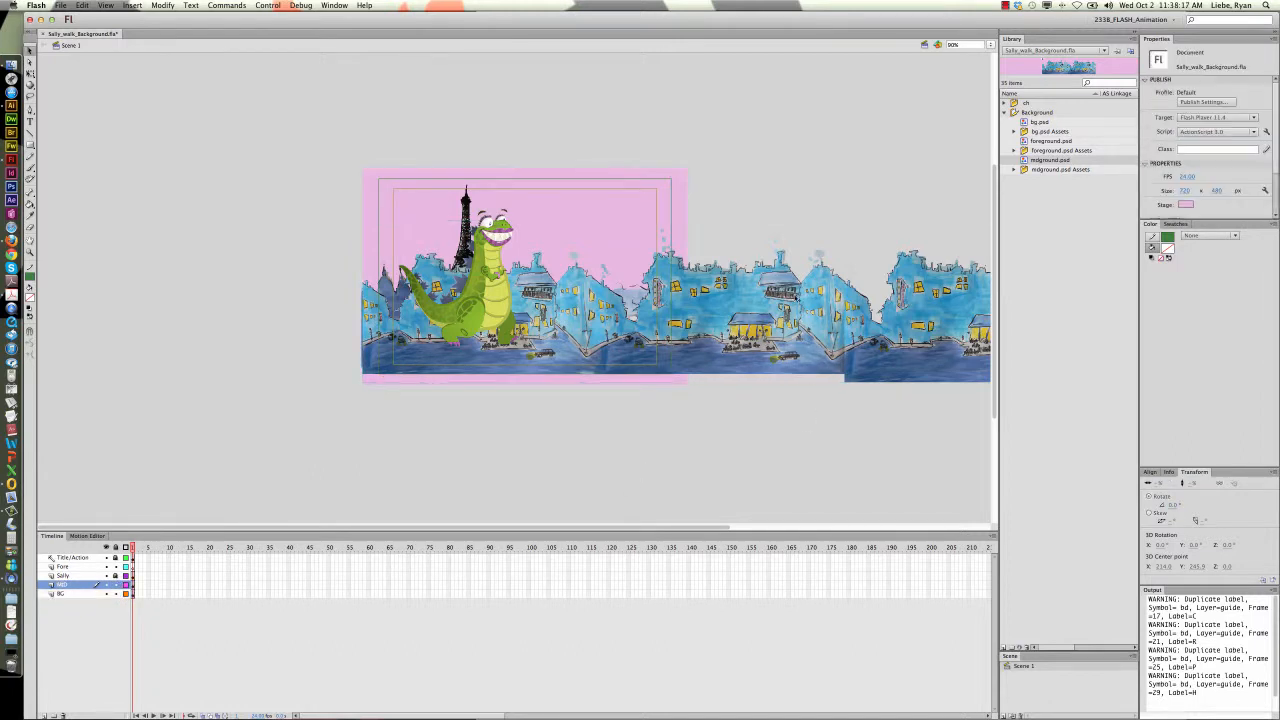
left_click(830, 331)
left_click_drag(831, 331, 628, 328)
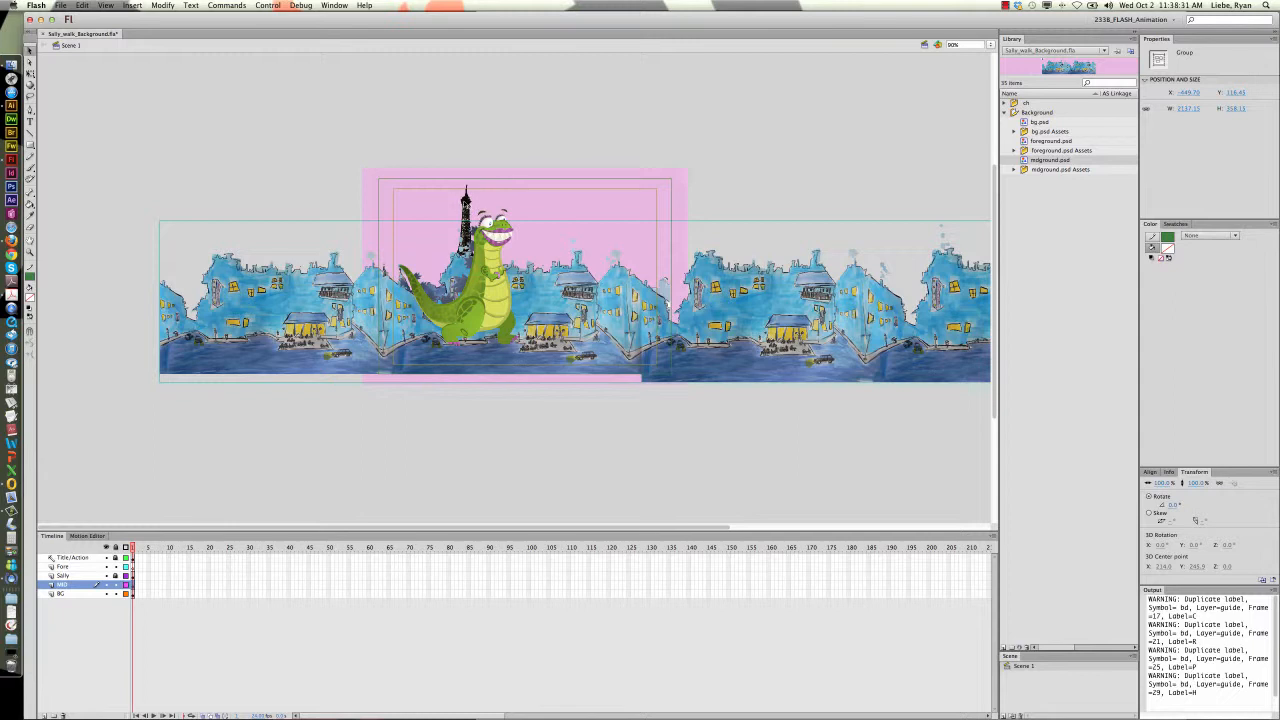
- Set the bg.psd graphic's proportional scale to 30% and move it slightly down behind the midground buildings
left_click(467, 206)
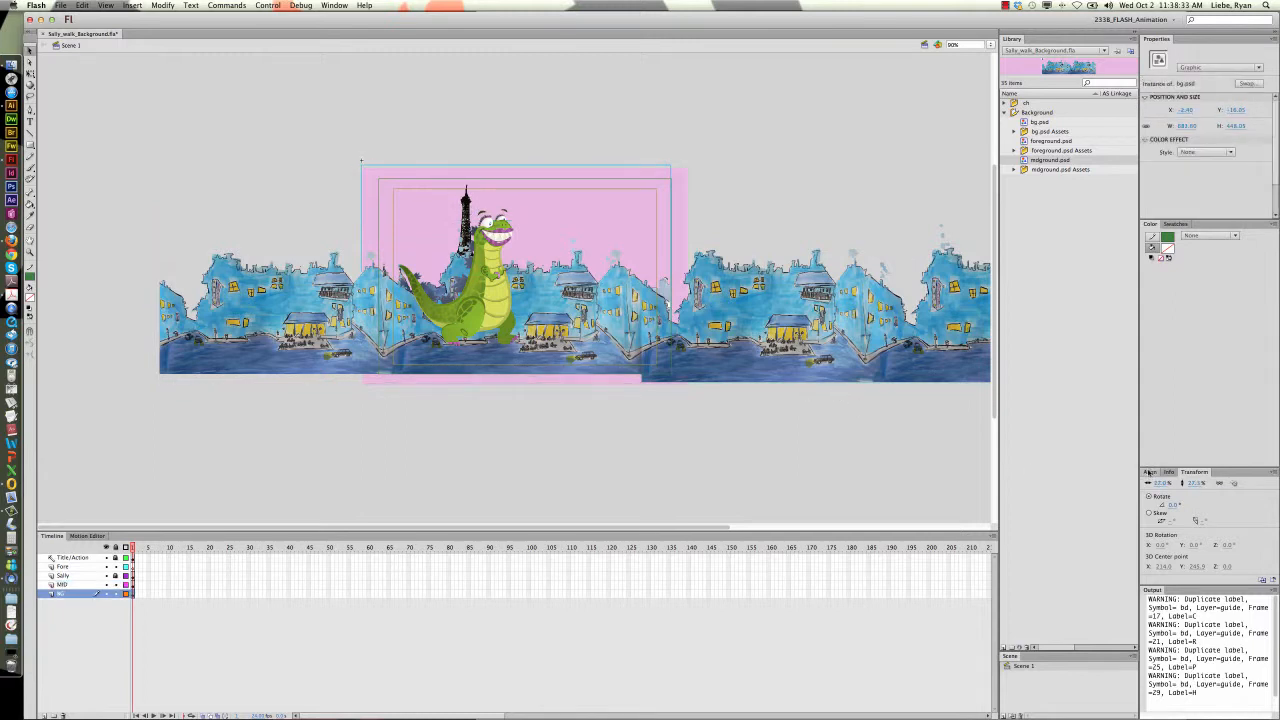
left_click(1161, 483)
type("40")
key("Return")
key("Up")
key("Up")
key("Up")
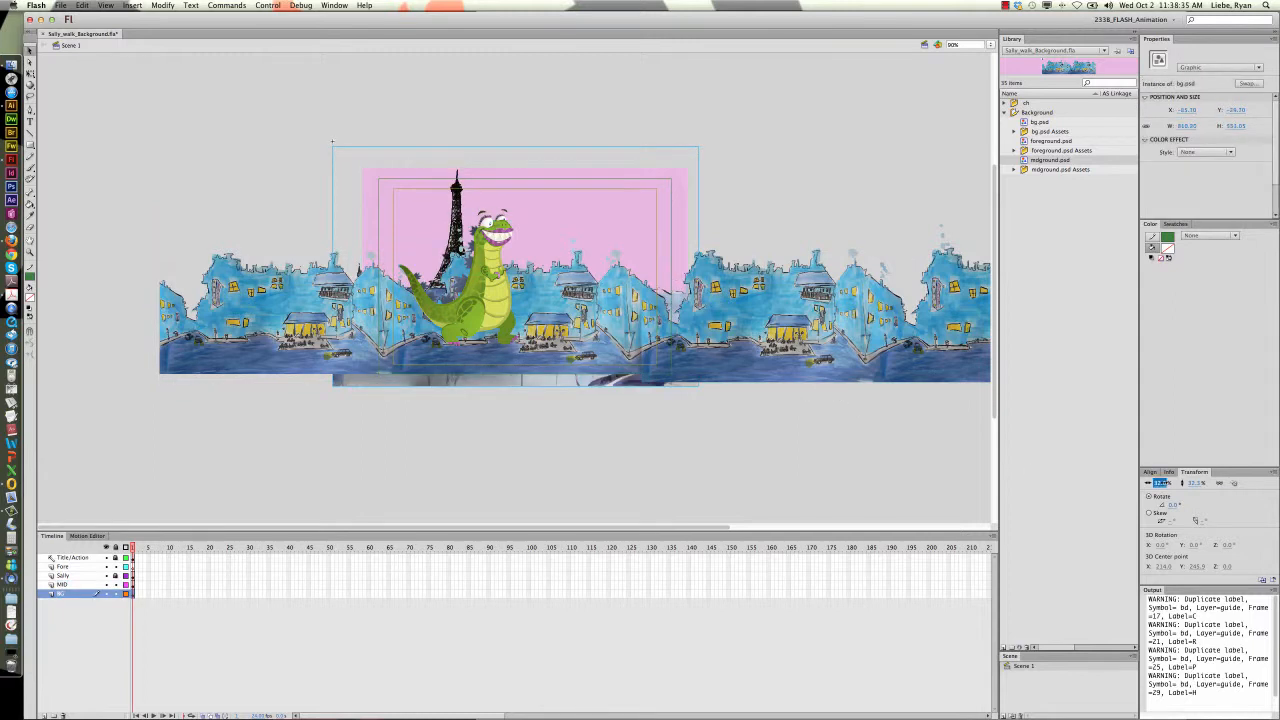
key("Down")
key("Down")
key("Up")
key("Down")
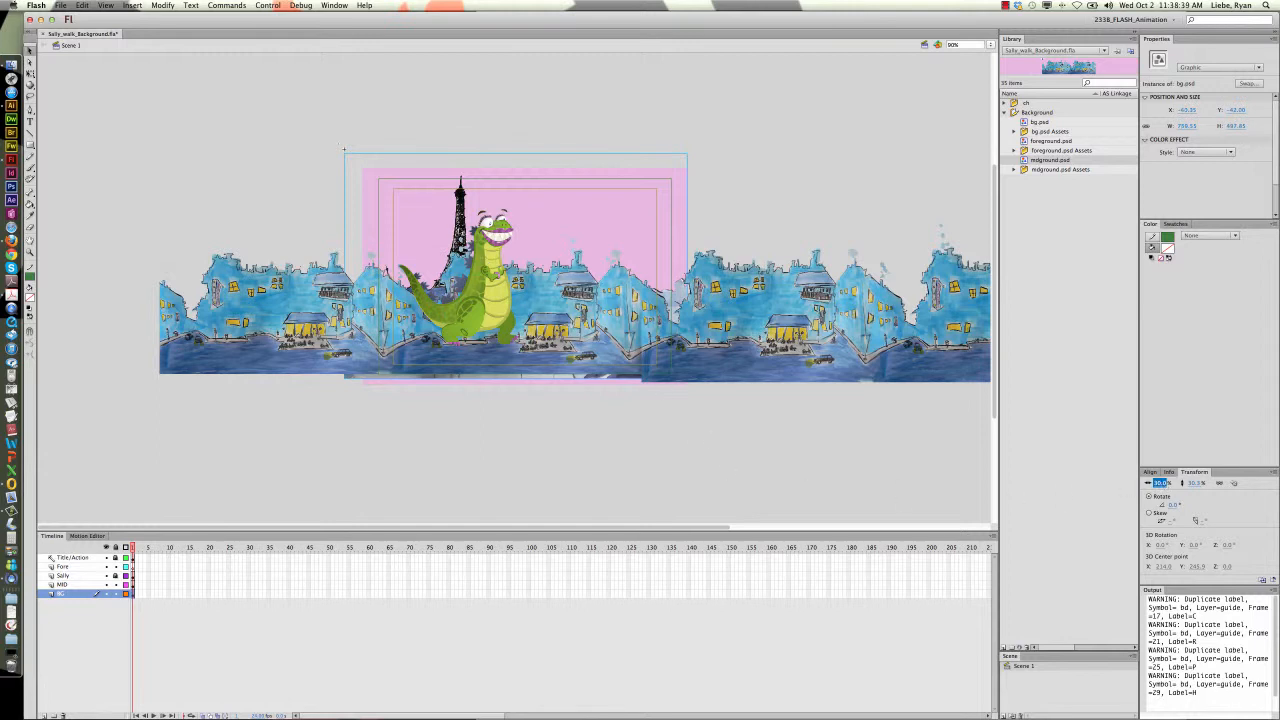
left_click_drag(459, 219, 459, 228)
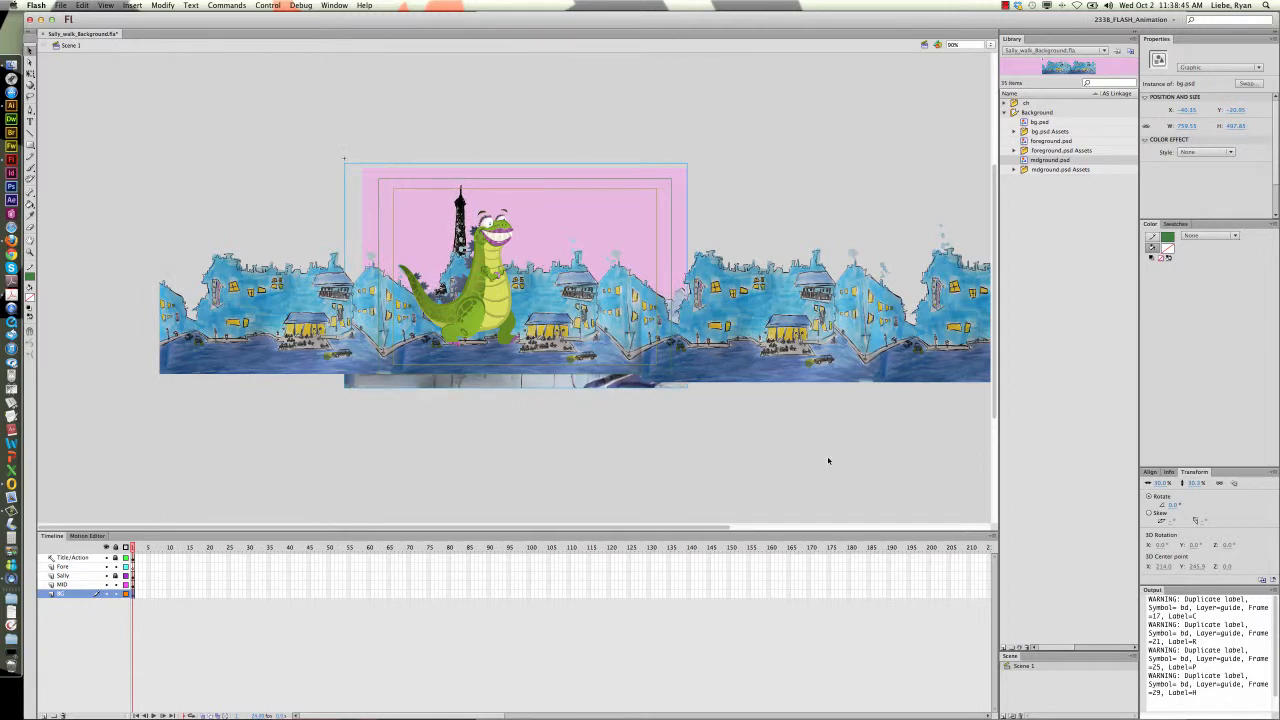
- Move the midground group back to the right so its left edge meets the stage's left edge, at about Y 116
left_click(862, 357)
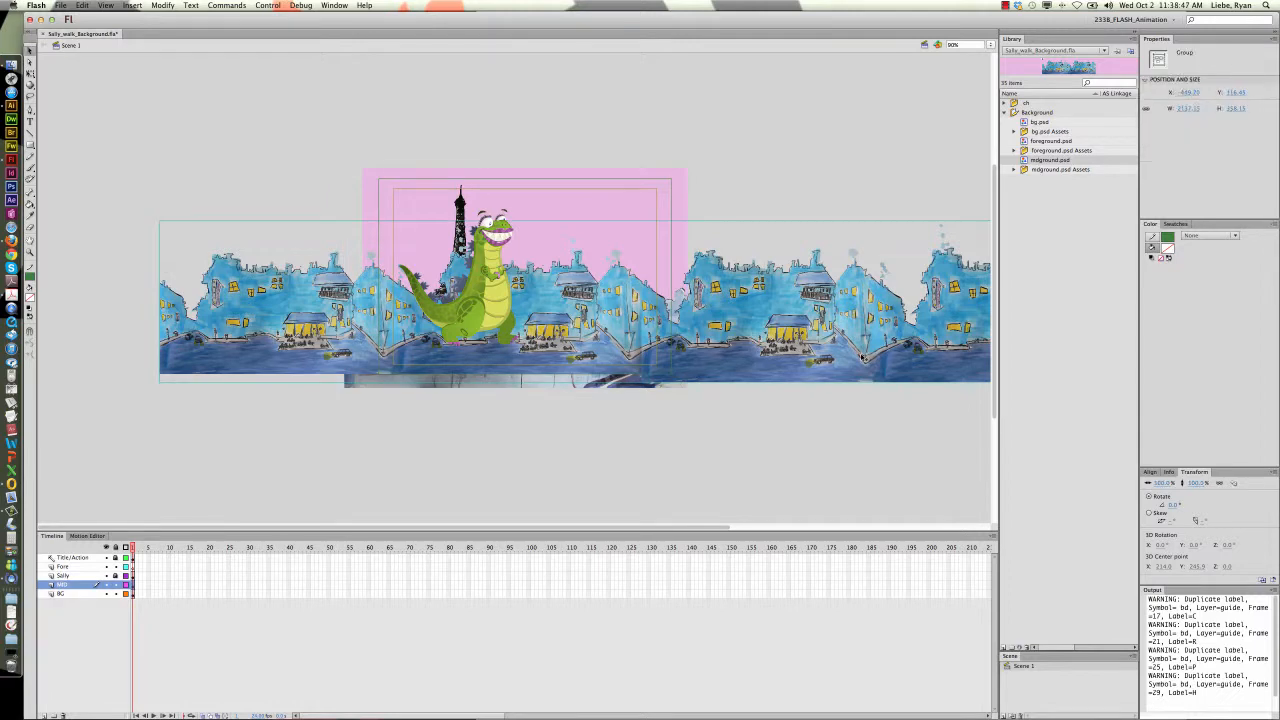
left_click_drag(862, 357, 877, 335)
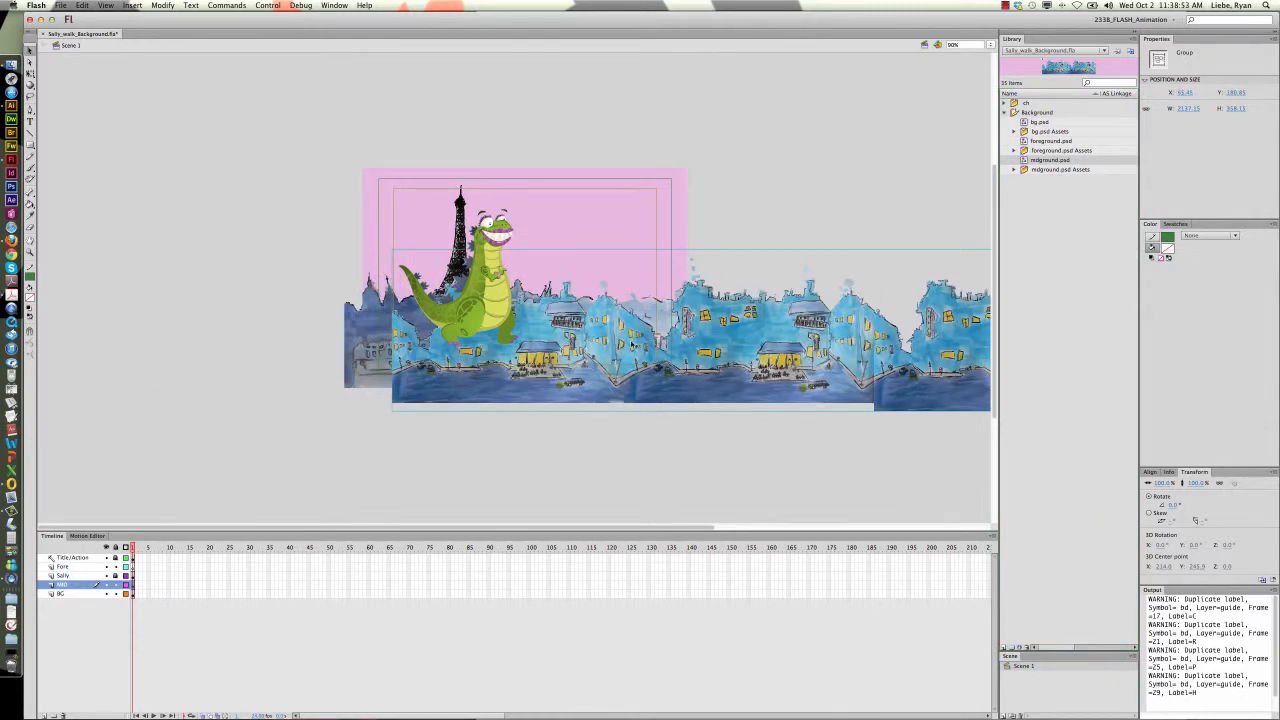
left_click_drag(608, 333, 592, 318)
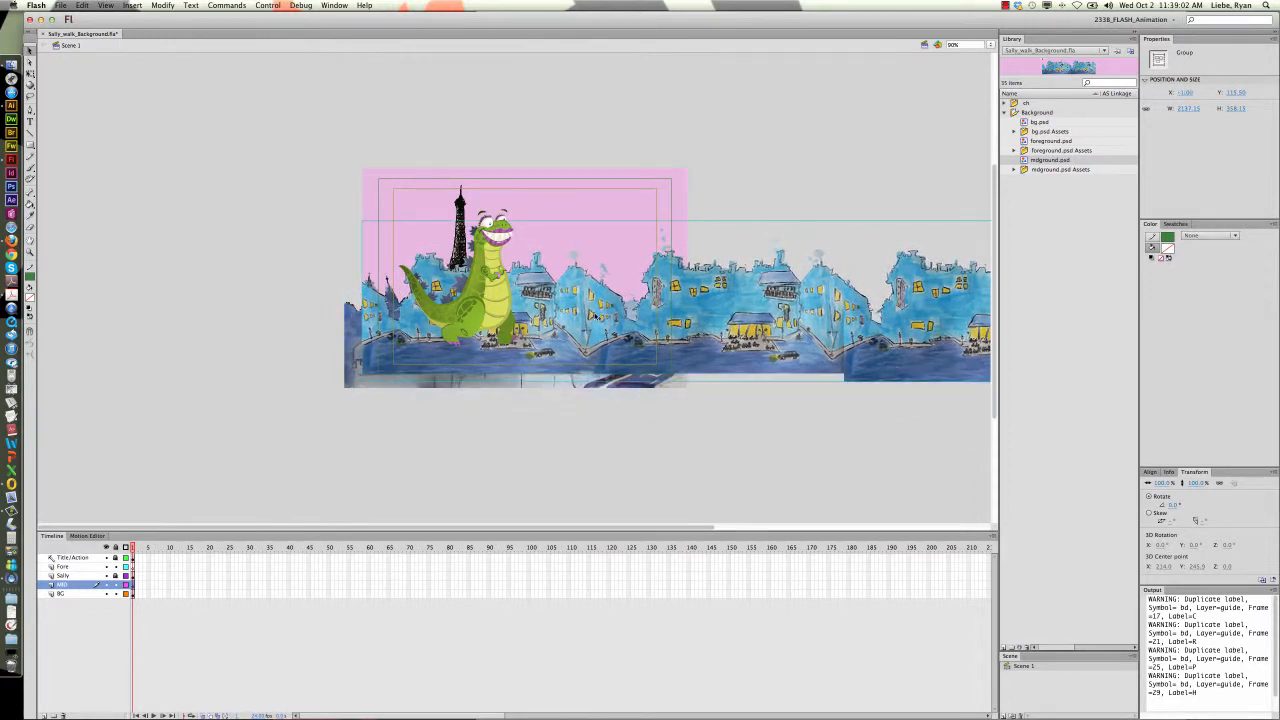
left_click(634, 434)
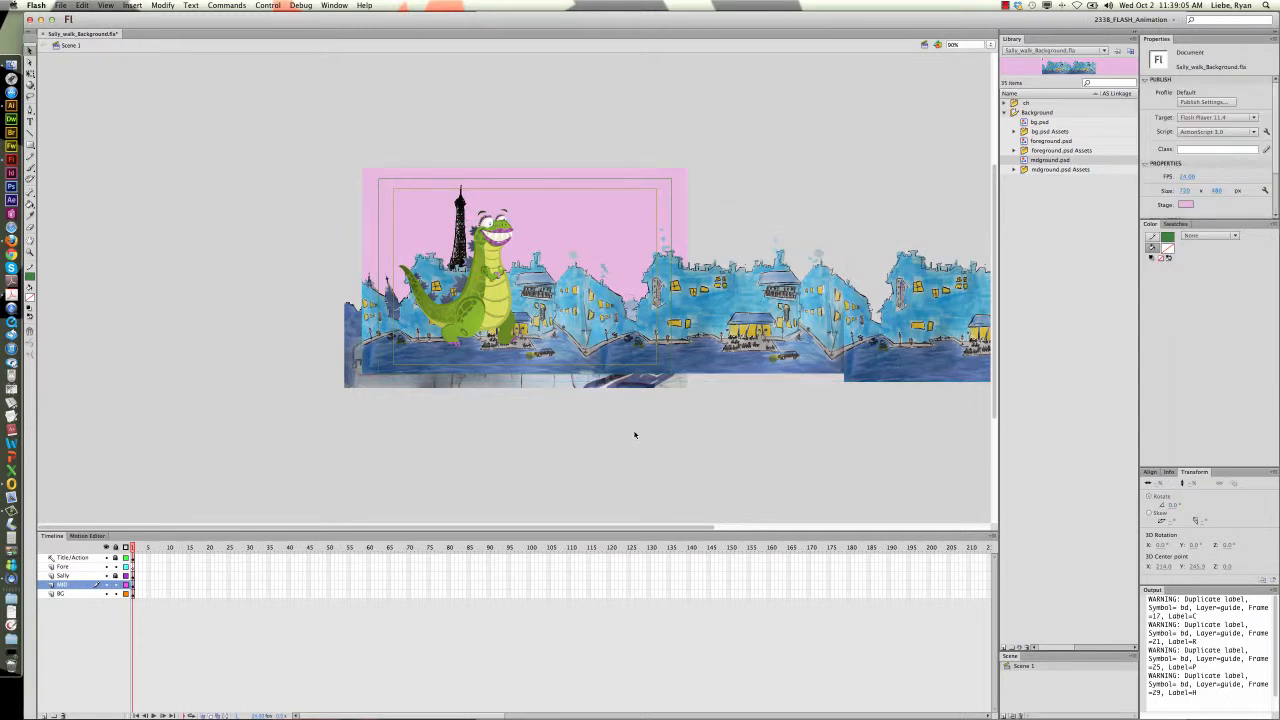
- Scale the midground group proportionally to 108%
left_click(700, 361)
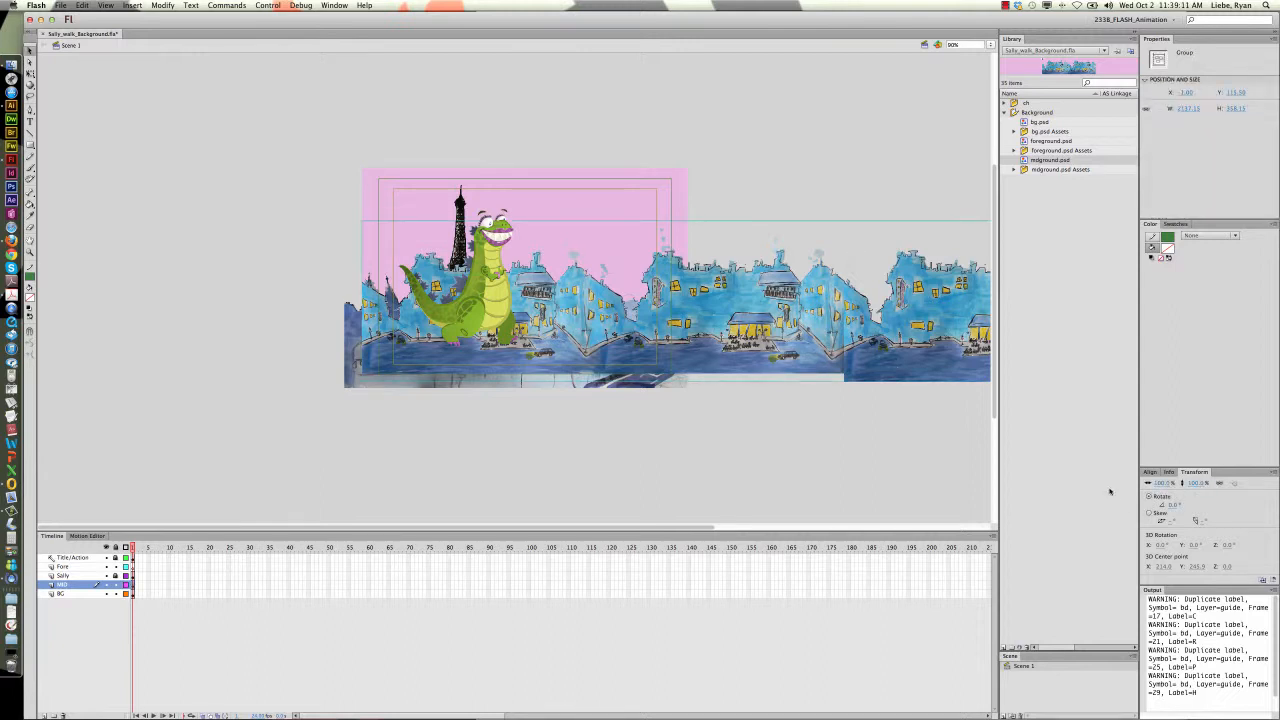
left_click(1160, 483)
key("Up")
key("Up")
key("Up")
key("Up")
key("Up")
key("Up")
key("Up")
key("Up")
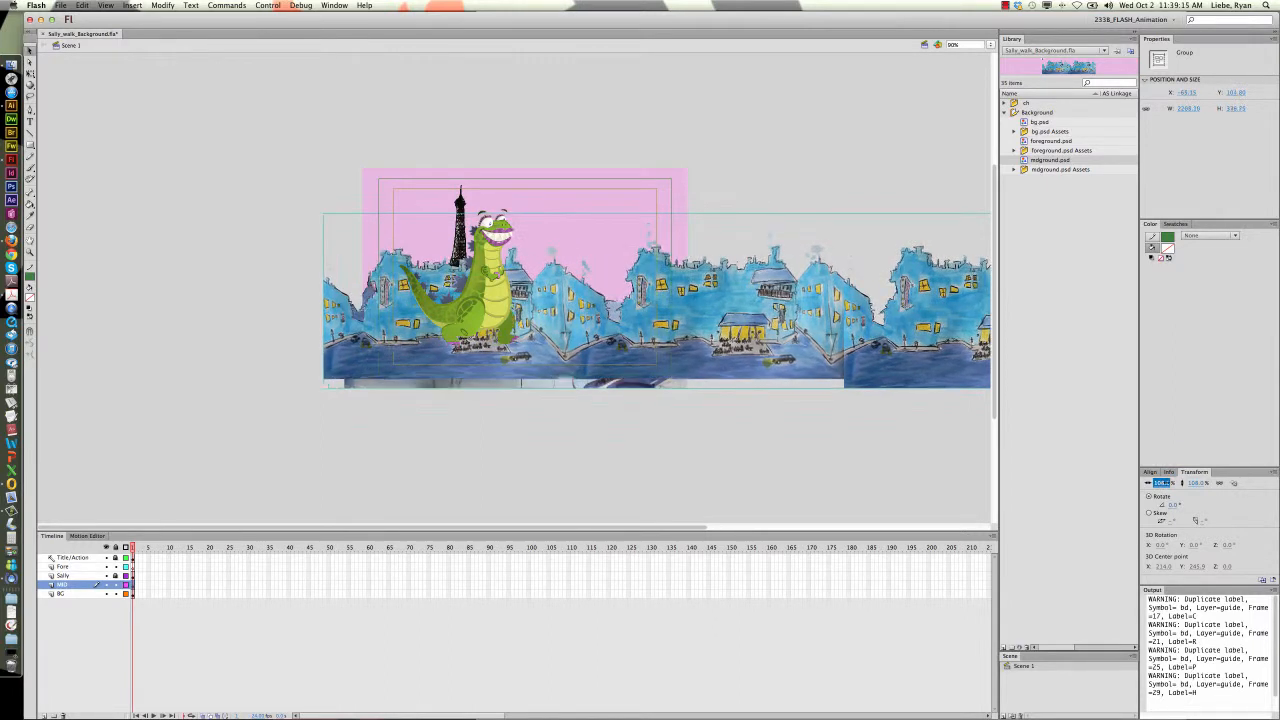
- Hide the BG layer and realign the enlarged midground group with the stage's left edge, at about X 1, Y 113
left_click_drag(781, 360, 812, 368)
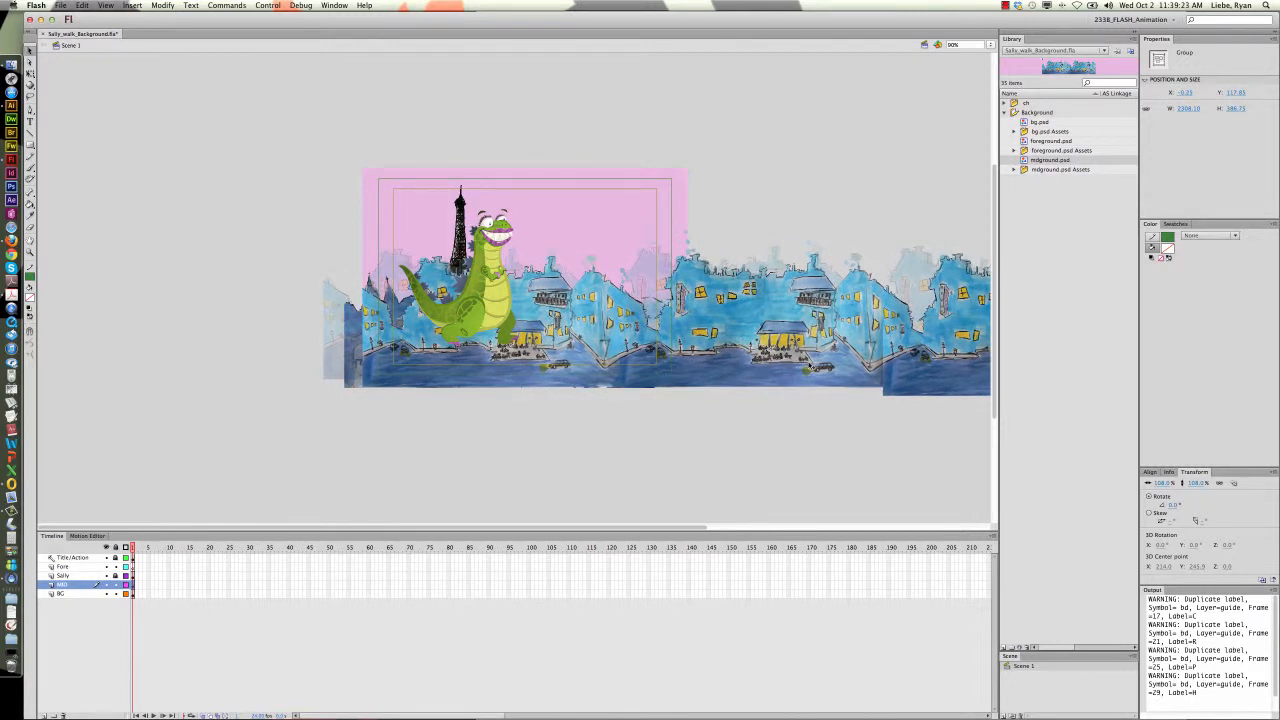
left_click_drag(811, 366, 812, 362)
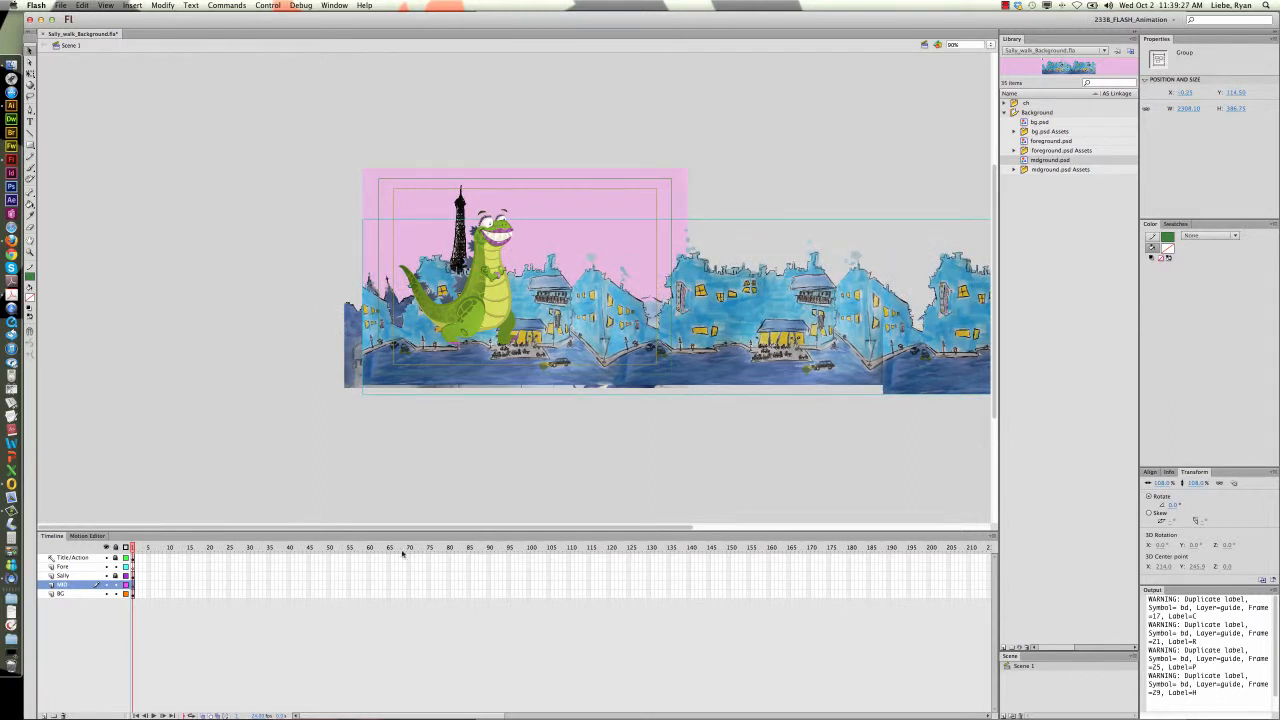
left_click(107, 594)
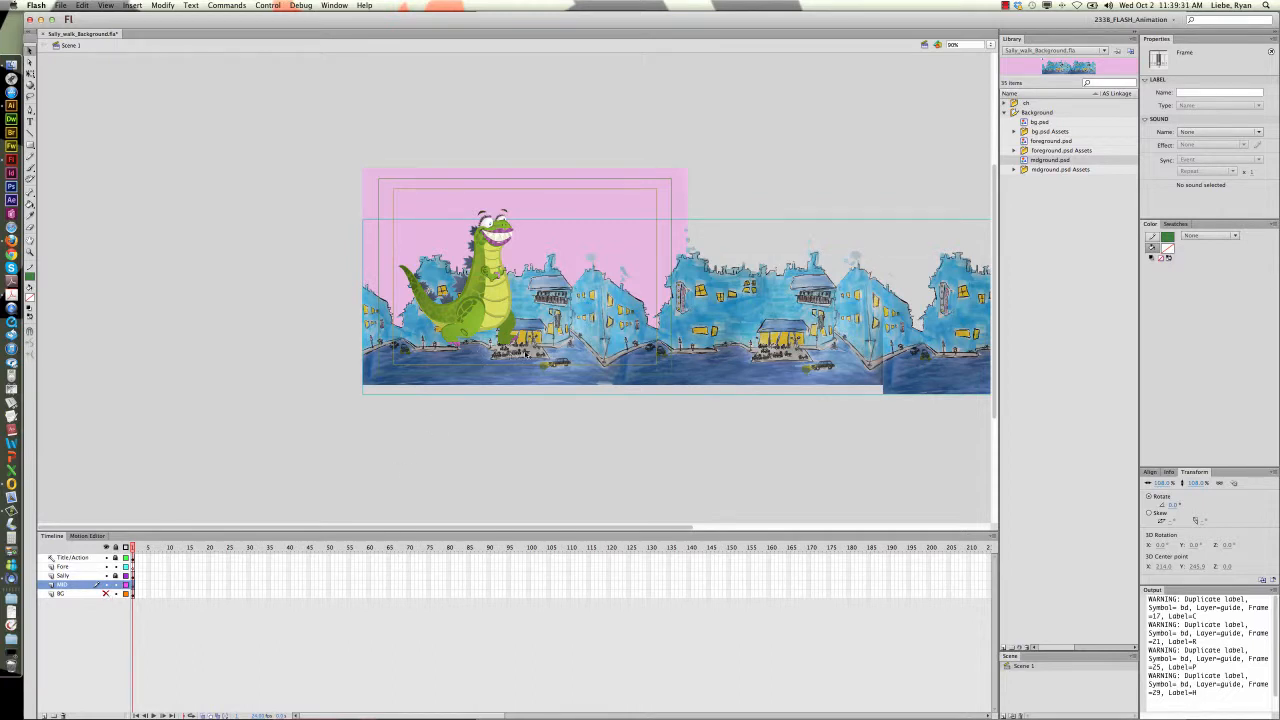
mouse_move(521, 357)
left_mouse_down()
mouse_move(528, 341)
mouse_move(527, 352)
left_mouse_up()
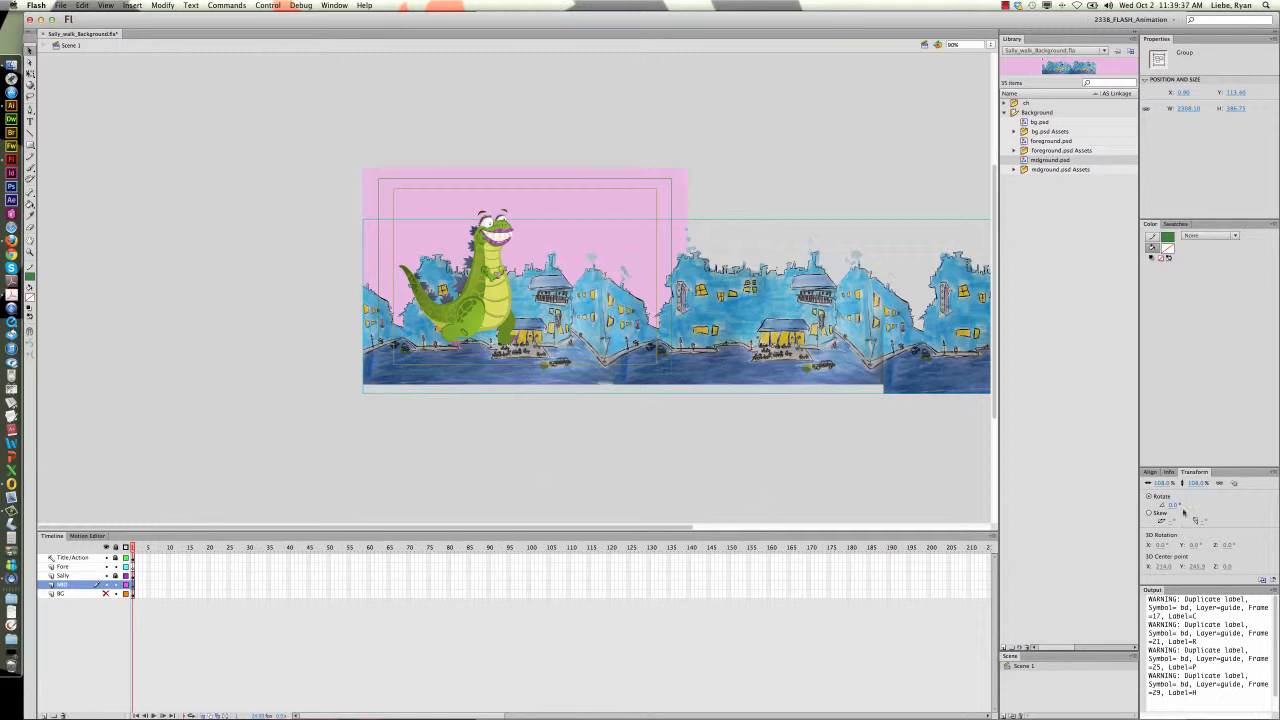
- Lock the MID and BG layers, make BG visible again, and save the document
left_click(116, 593)
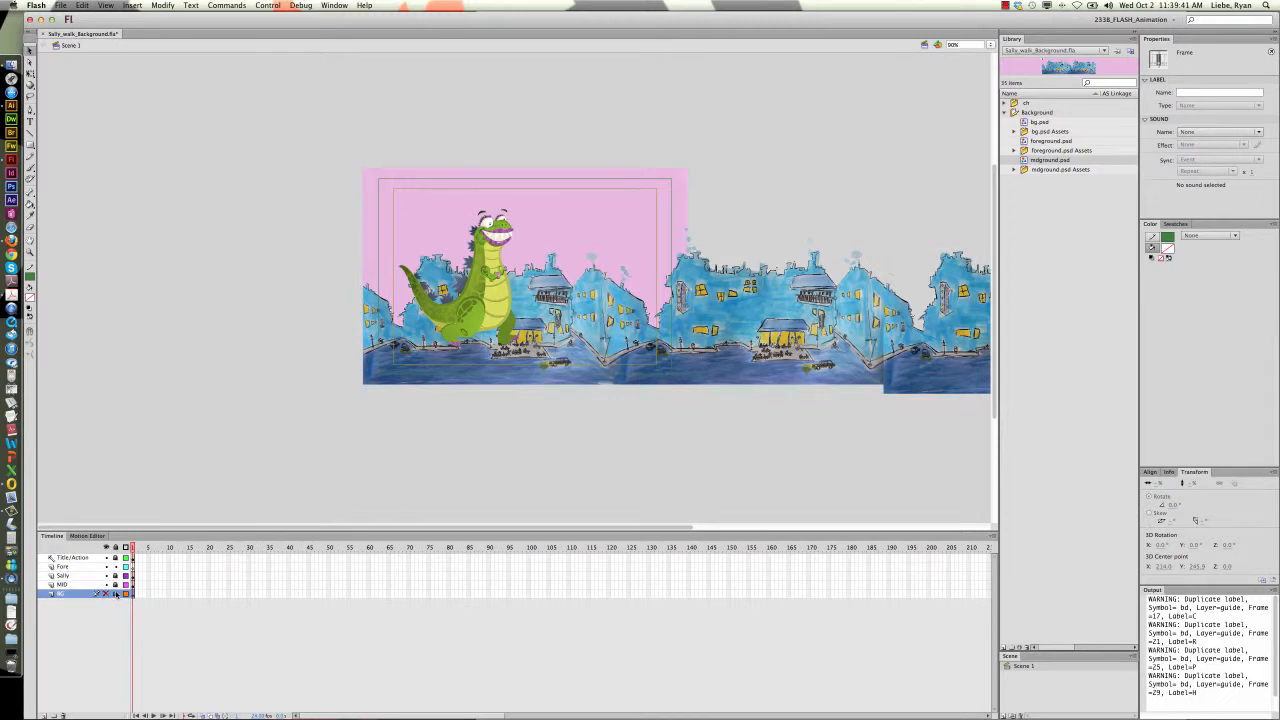
left_click(105, 594)
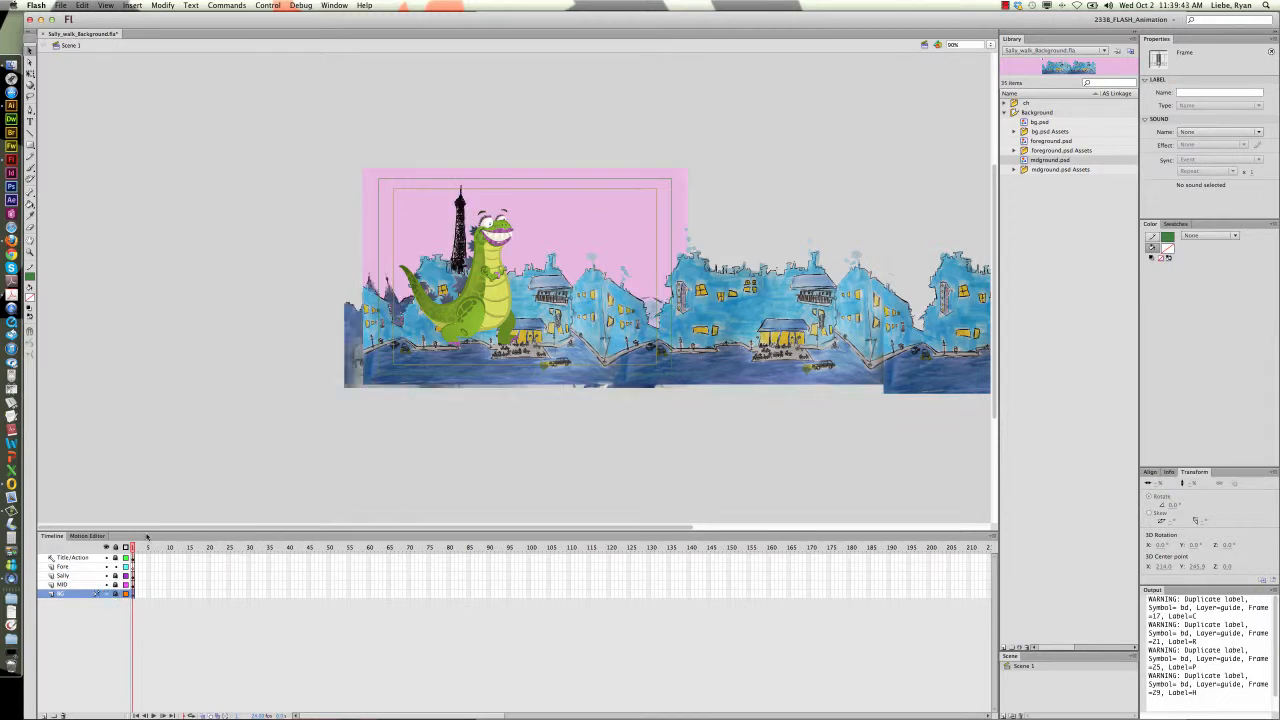
key("super+s")
- Place the foreground.psd graphic from the library on the Fore layer and scale it proportionally to 71%
double_click(62, 566)
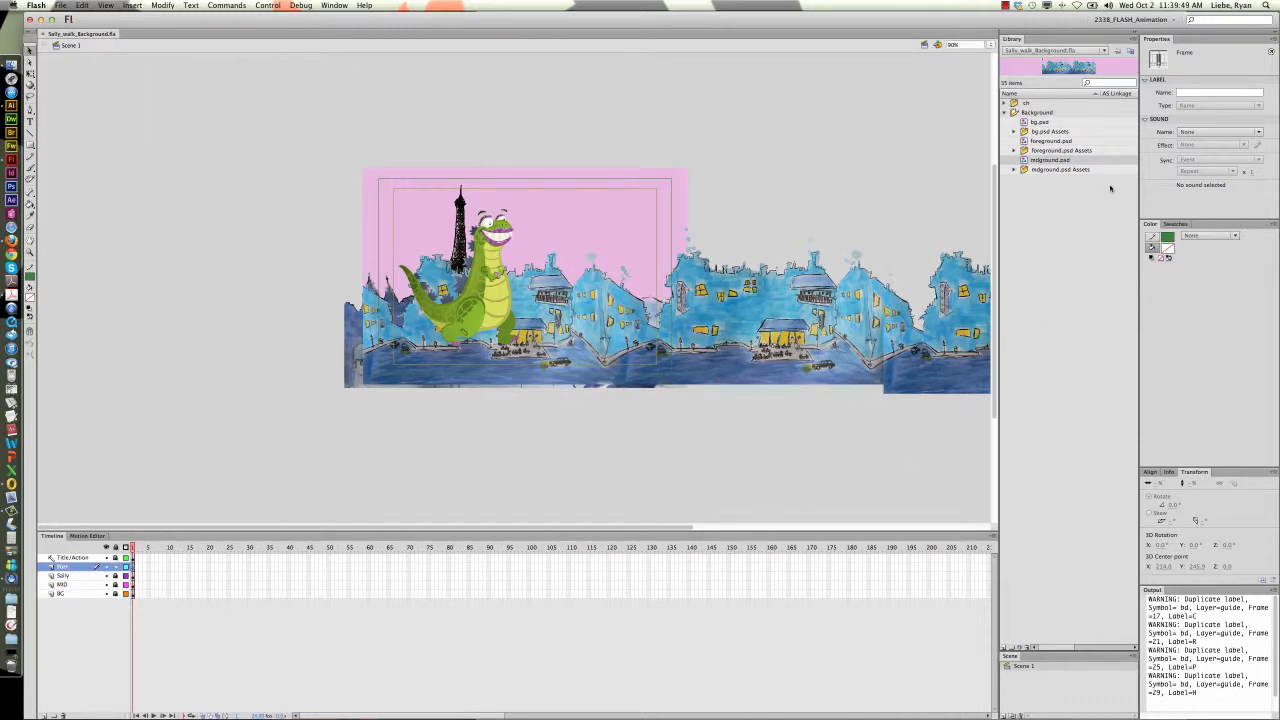
left_click(1057, 143)
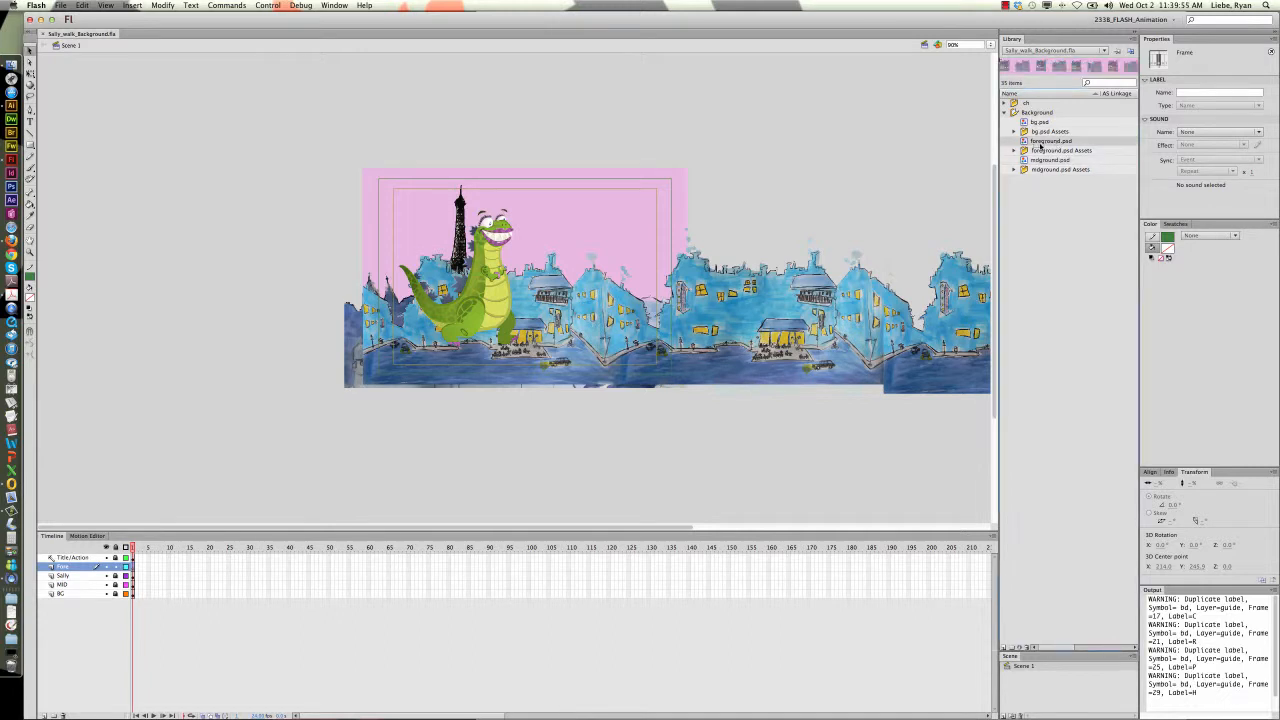
left_click_drag(604, 279, 600, 283)
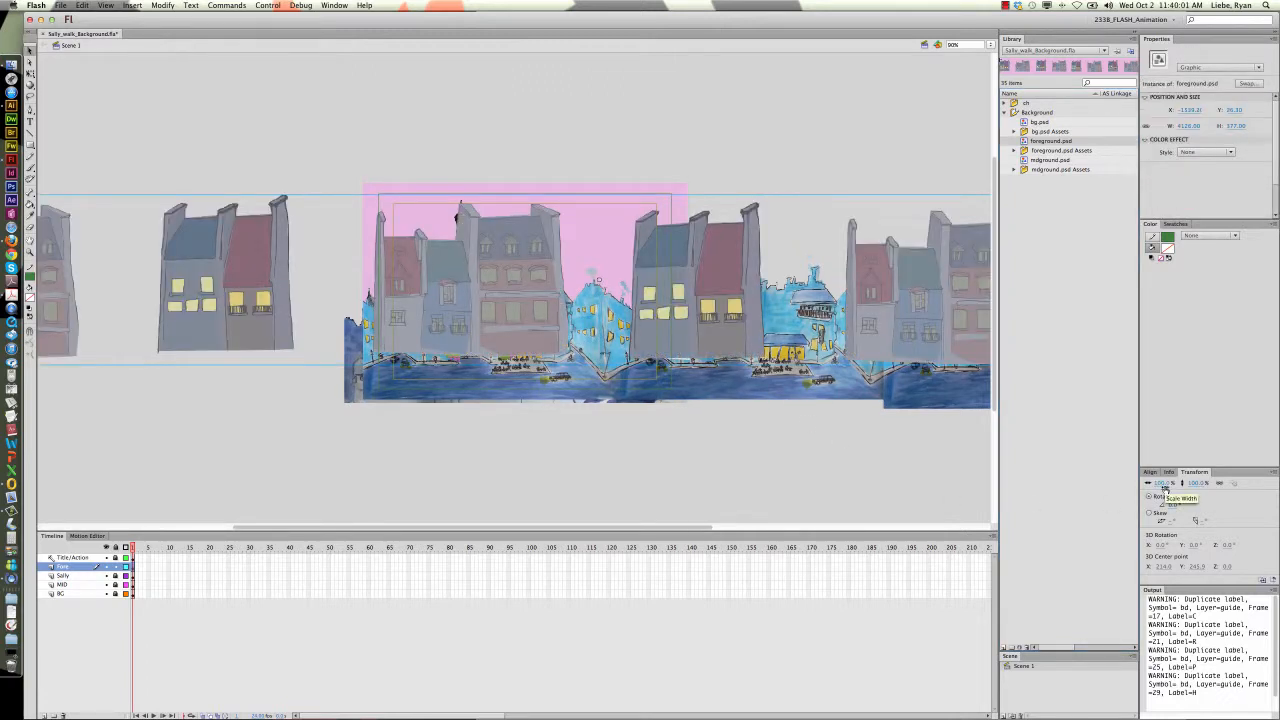
left_click_drag(1164, 485, 1144, 485)
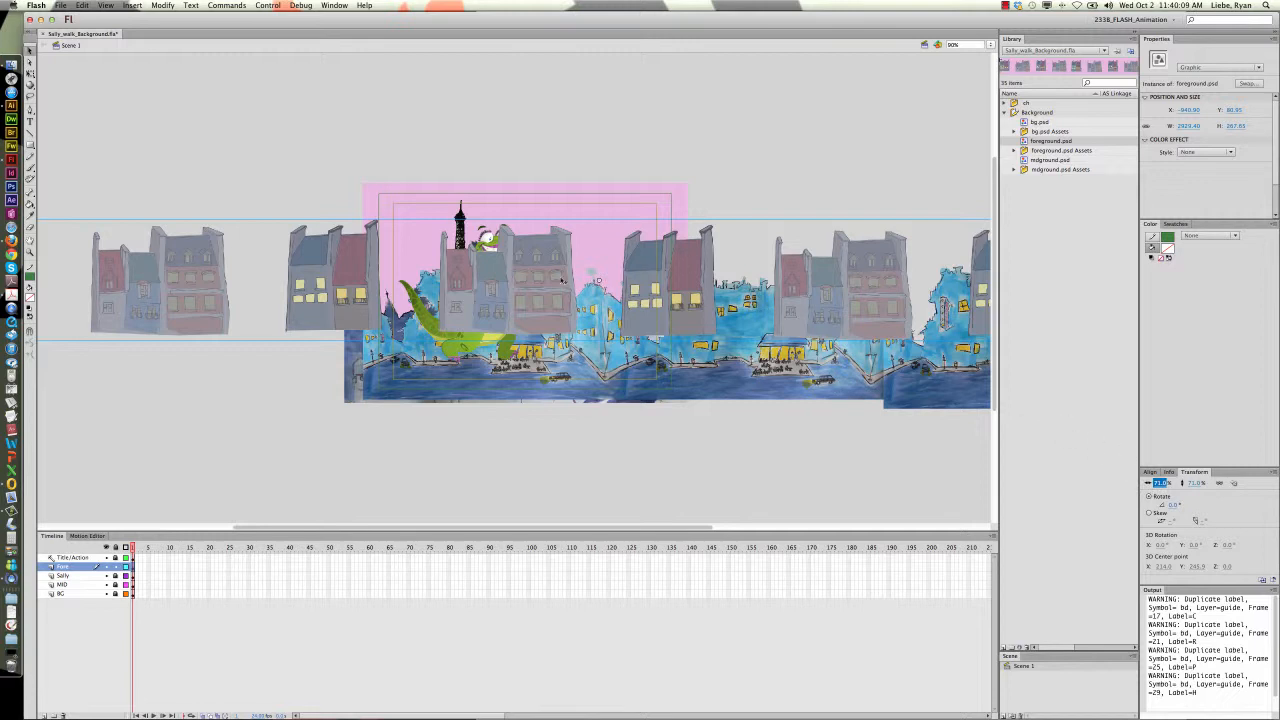
- Position the foreground buildings along the stage's lower edge at about X -119, Y 283, then lock the Fore layer and save
left_click_drag(554, 276, 762, 347)
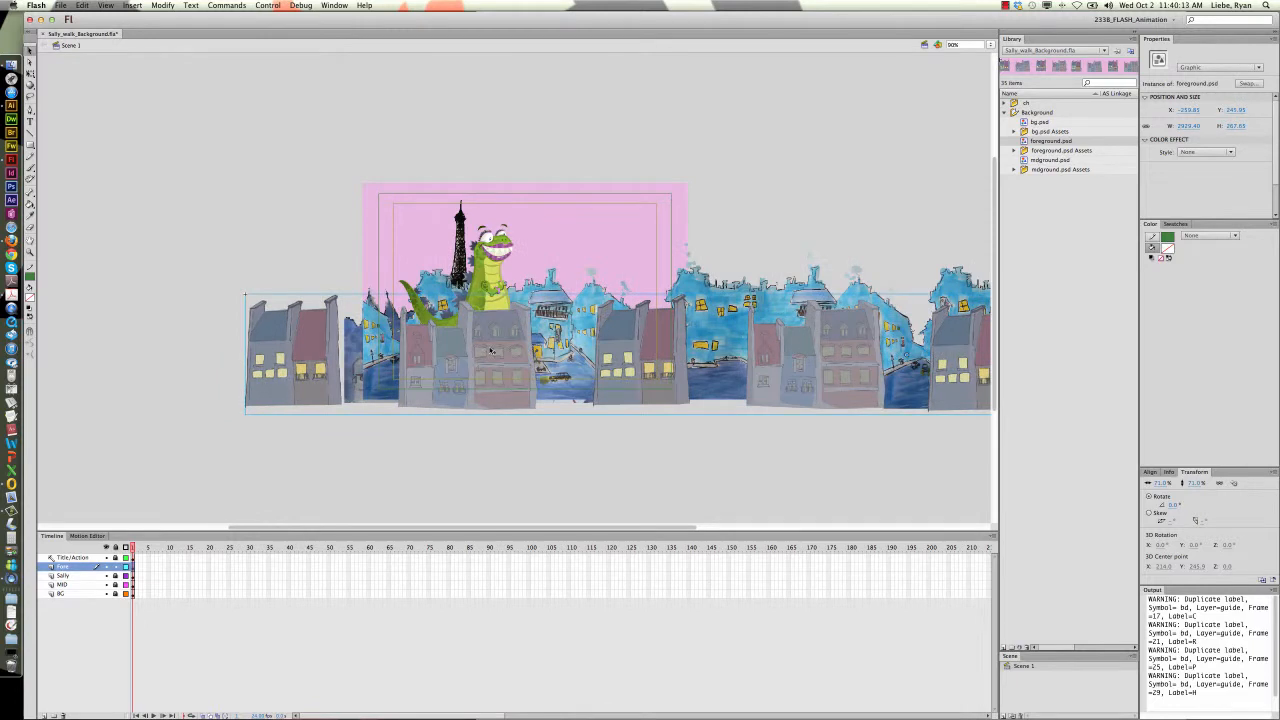
mouse_move(488, 351)
left_mouse_down()
mouse_move(579, 364)
mouse_move(491, 363)
mouse_move(614, 363)
mouse_move(555, 368)
left_mouse_up()
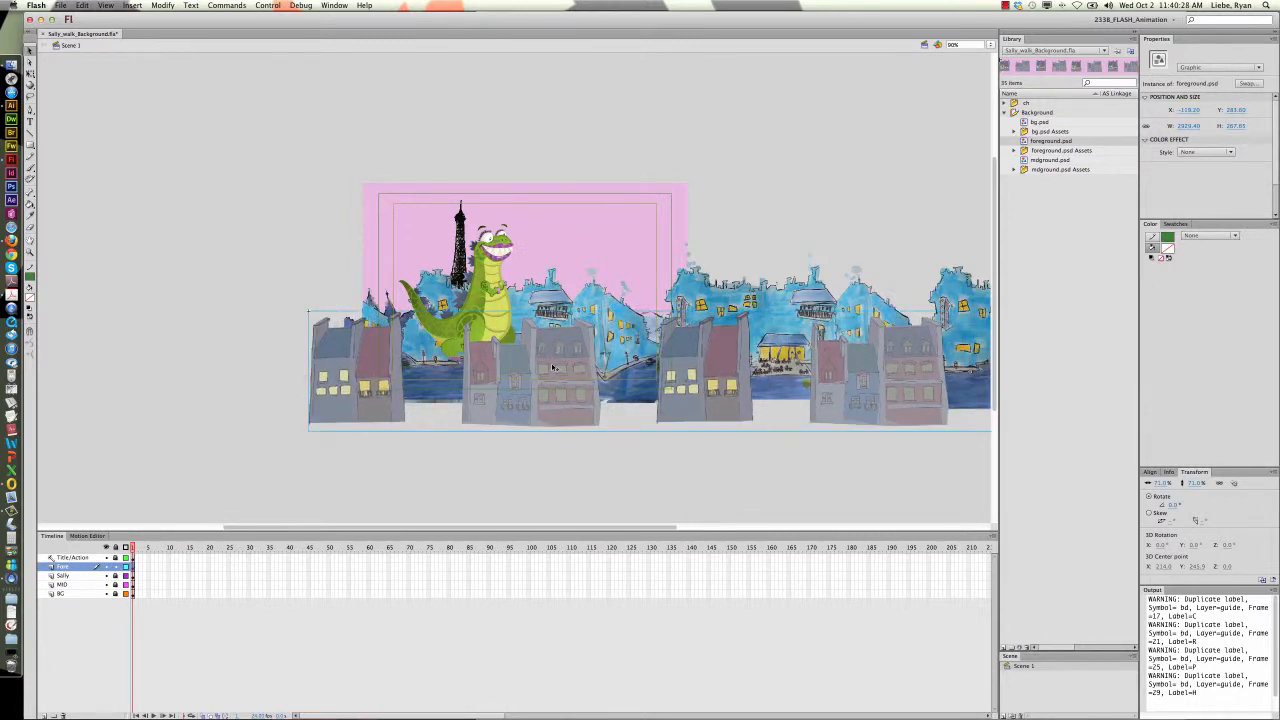
left_click(115, 568)
key("super+s")
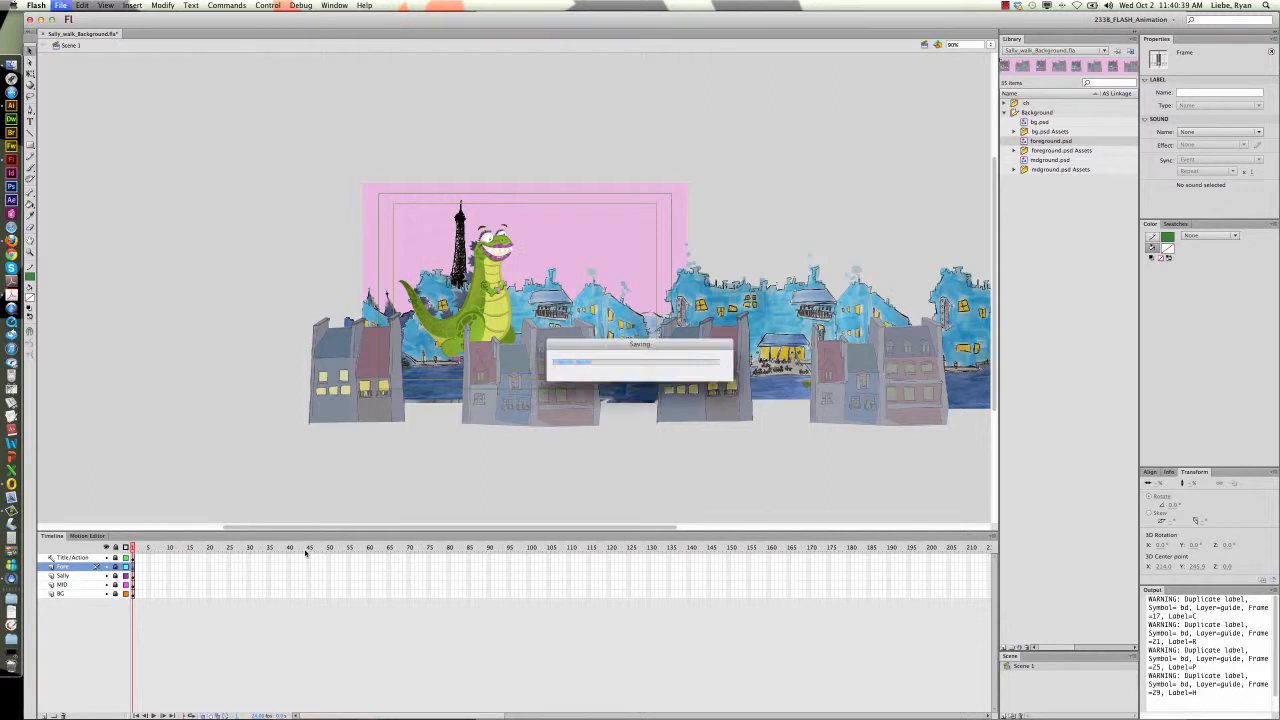